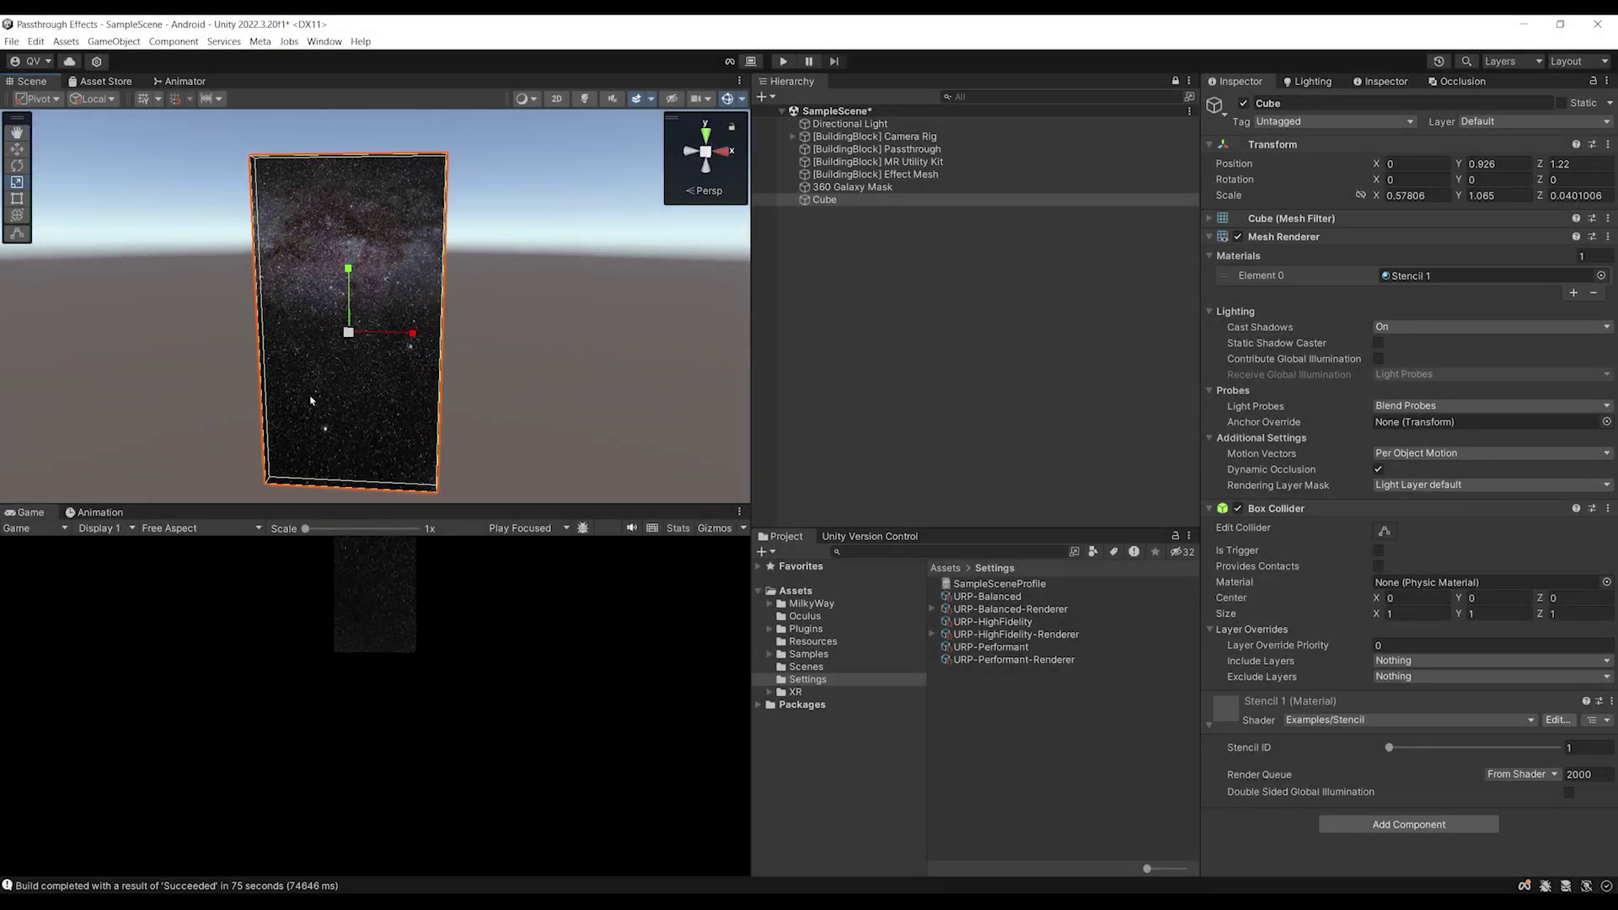
# Examine the galaxy visible through the cube in the scene from several angles and distances
pyautogui.moveTo(371, 391); pyautogui.dragTo(402, 348, button='middle')
pyautogui.keyDown('alt'); pyautogui.moveTo(402, 347); pyautogui.dragTo(567, 347); pyautogui.keyUp('alt')
pyautogui.moveTo(567, 347); pyautogui.dragTo(522, 317, button='middle')
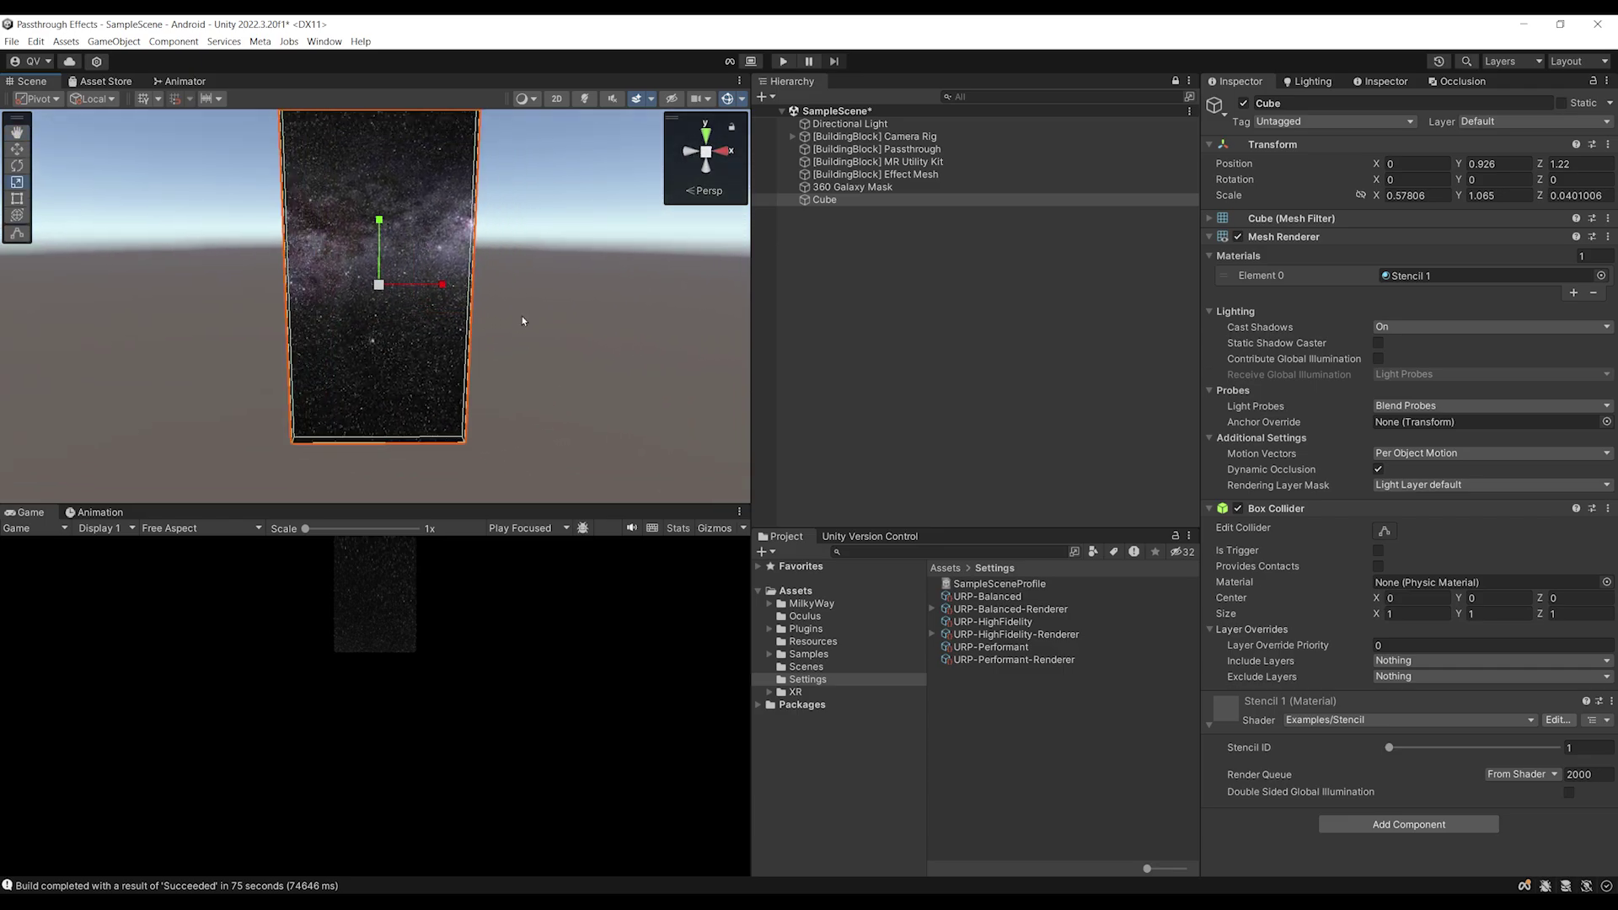
pyautogui.moveTo(522, 318); pyautogui.dragTo(542, 297, button='right')
pyautogui.scroll(-2, 543, 297)
pyautogui.keyDown('alt'); pyautogui.moveTo(614, 351); pyautogui.dragTo(527, 296); pyautogui.keyUp('alt')
pyautogui.scroll(2, 413, 344)
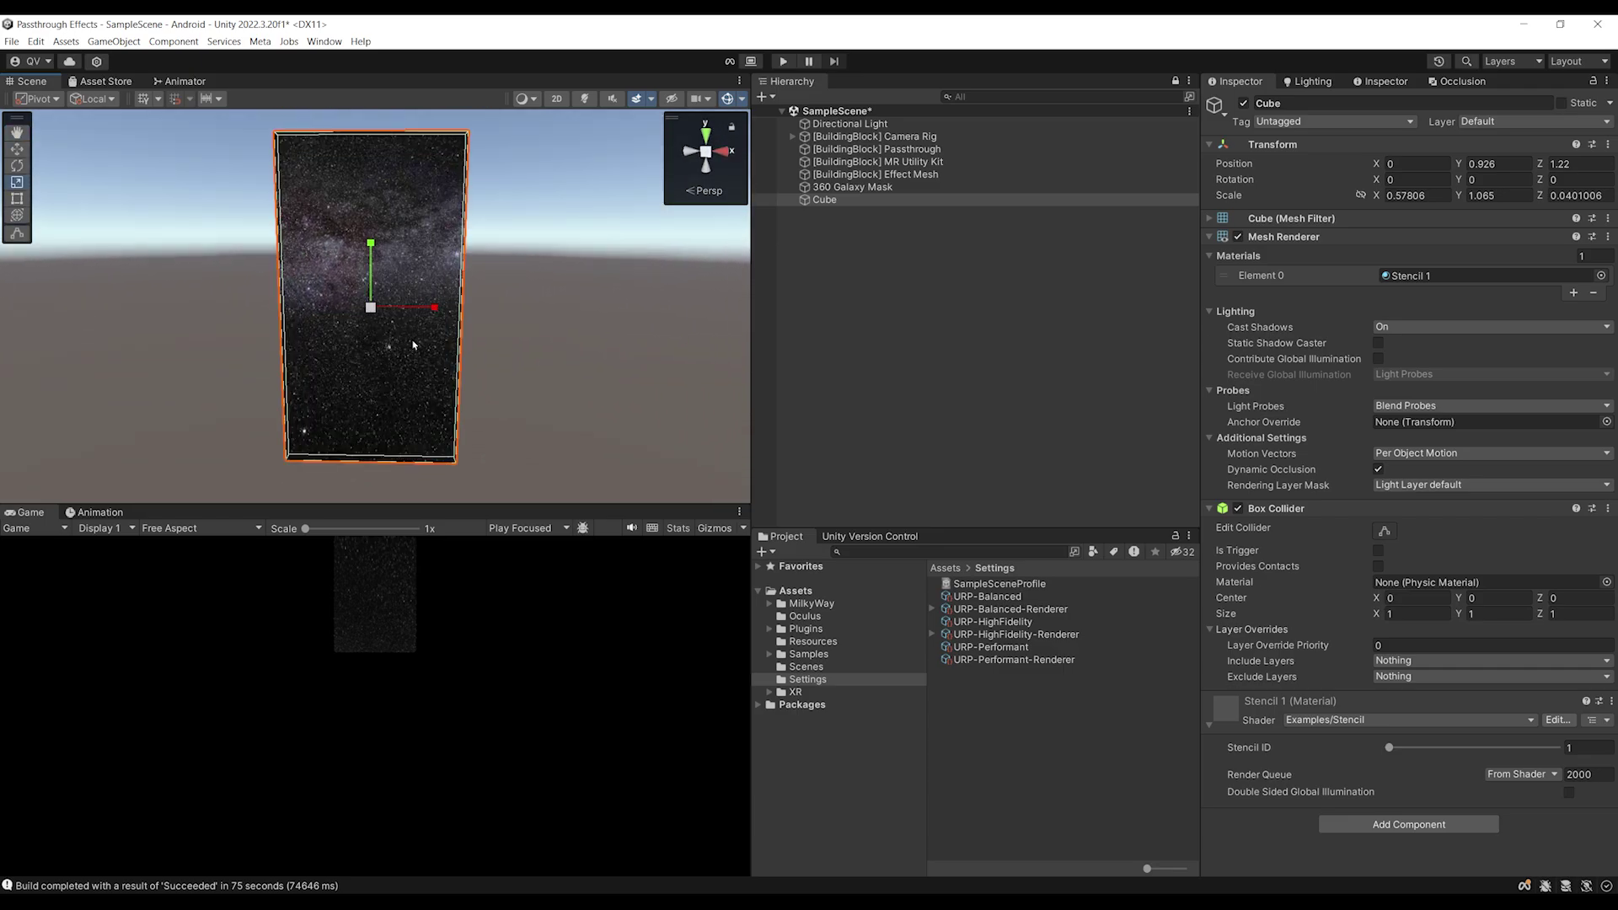
# Review the Stencil Mask 1 Opaque feature settings in the URP-HighFidelity-Renderer asset
pyautogui.click(1000, 638)
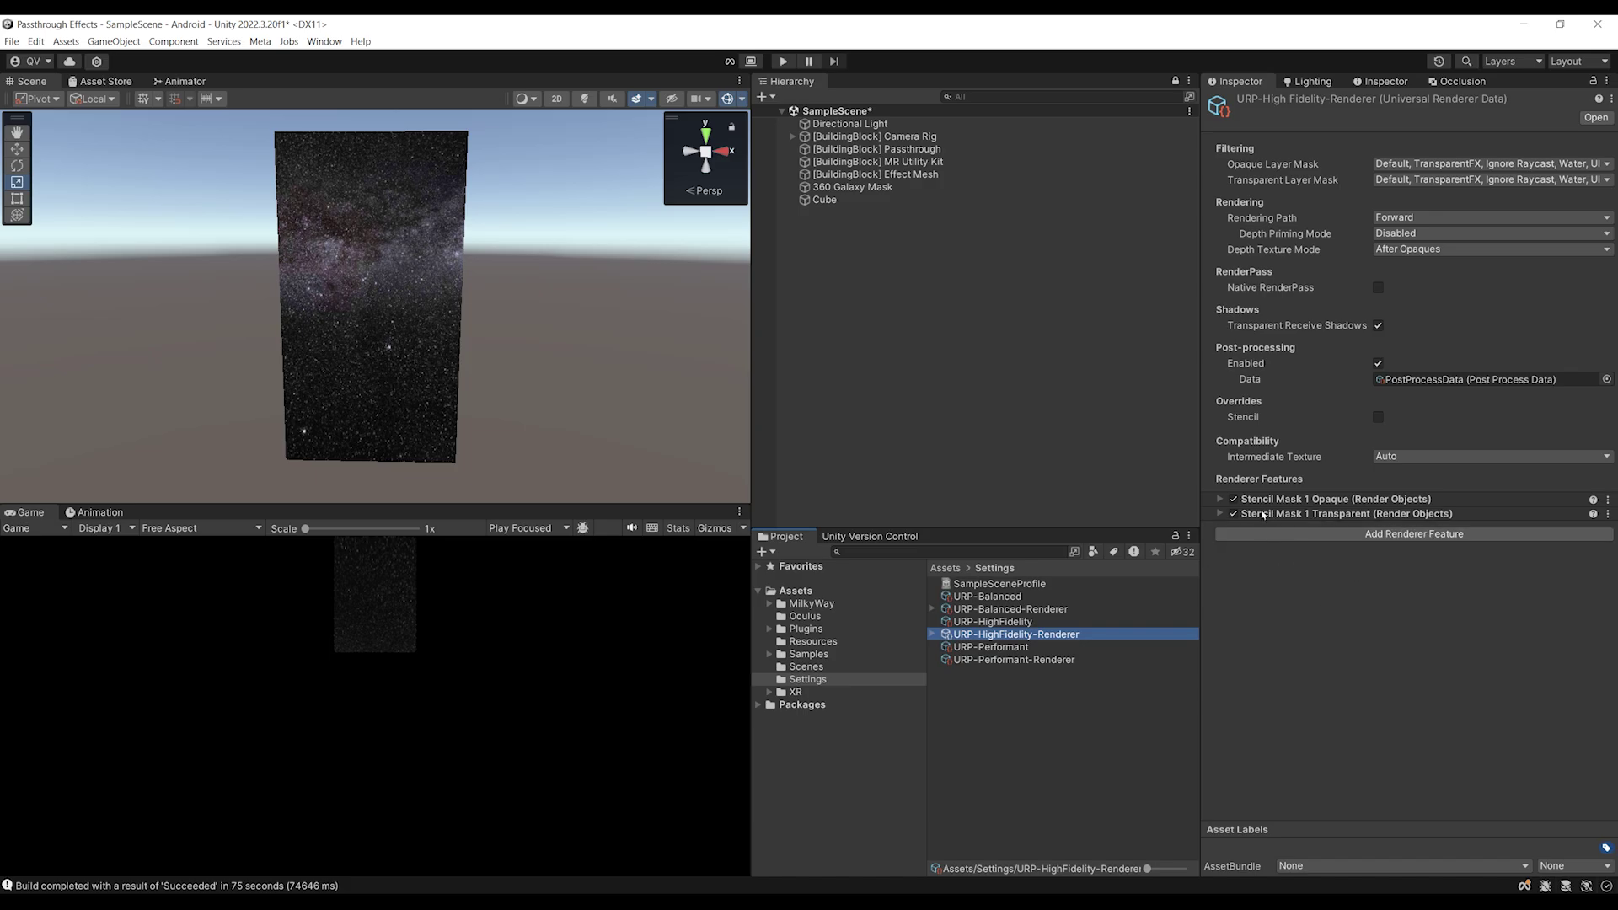
pyautogui.click(1298, 503)
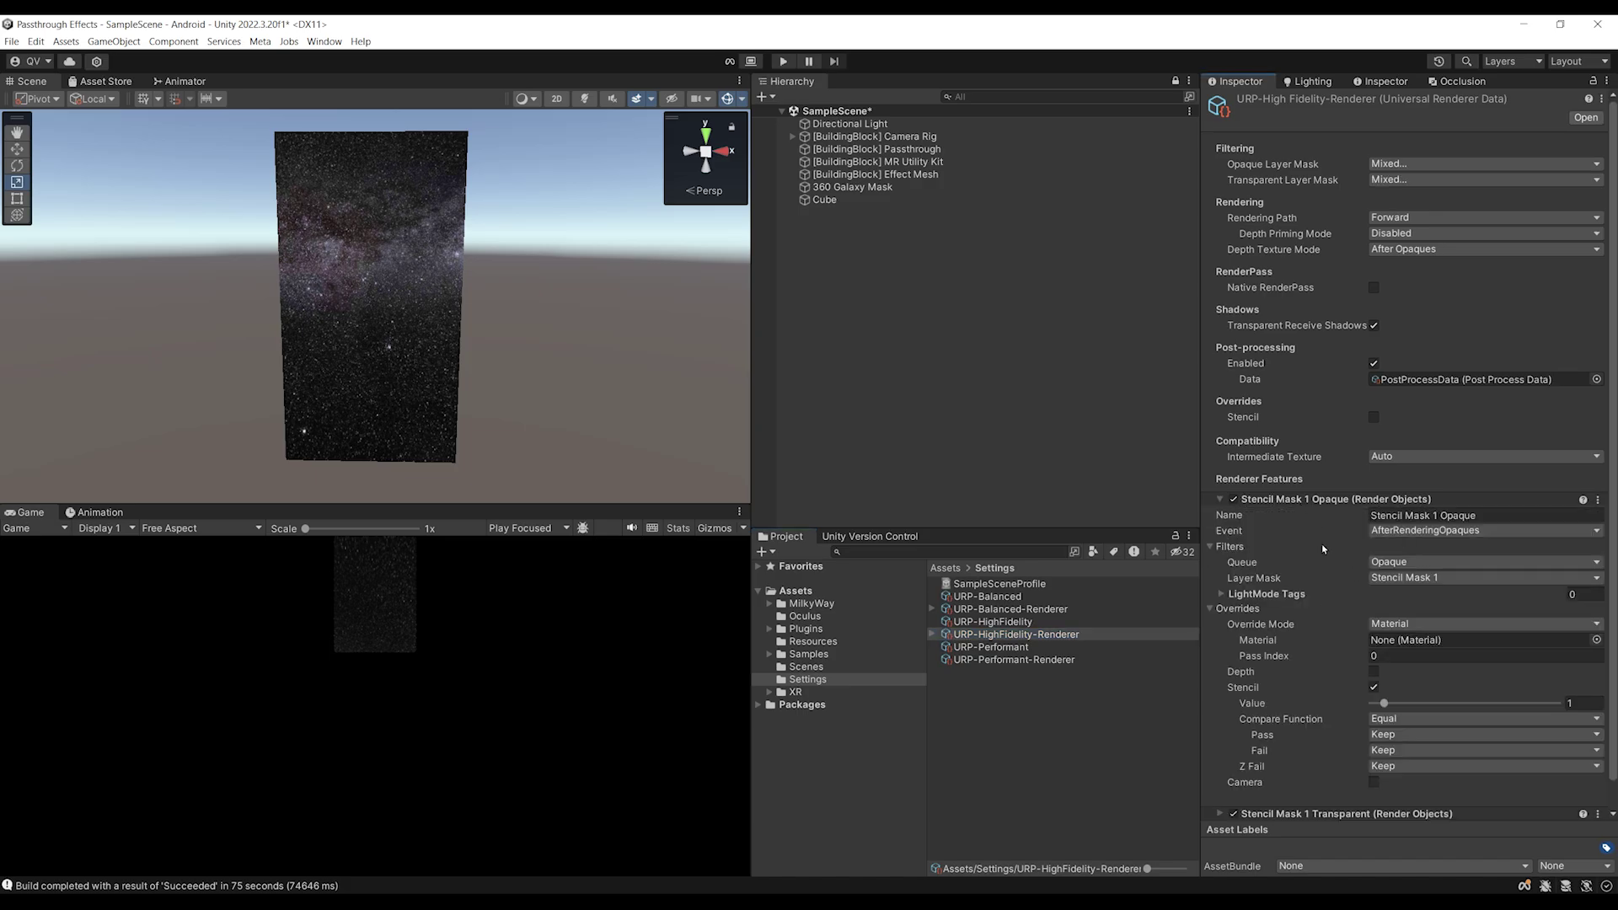
pyautogui.scroll(-1, 1290, 606)
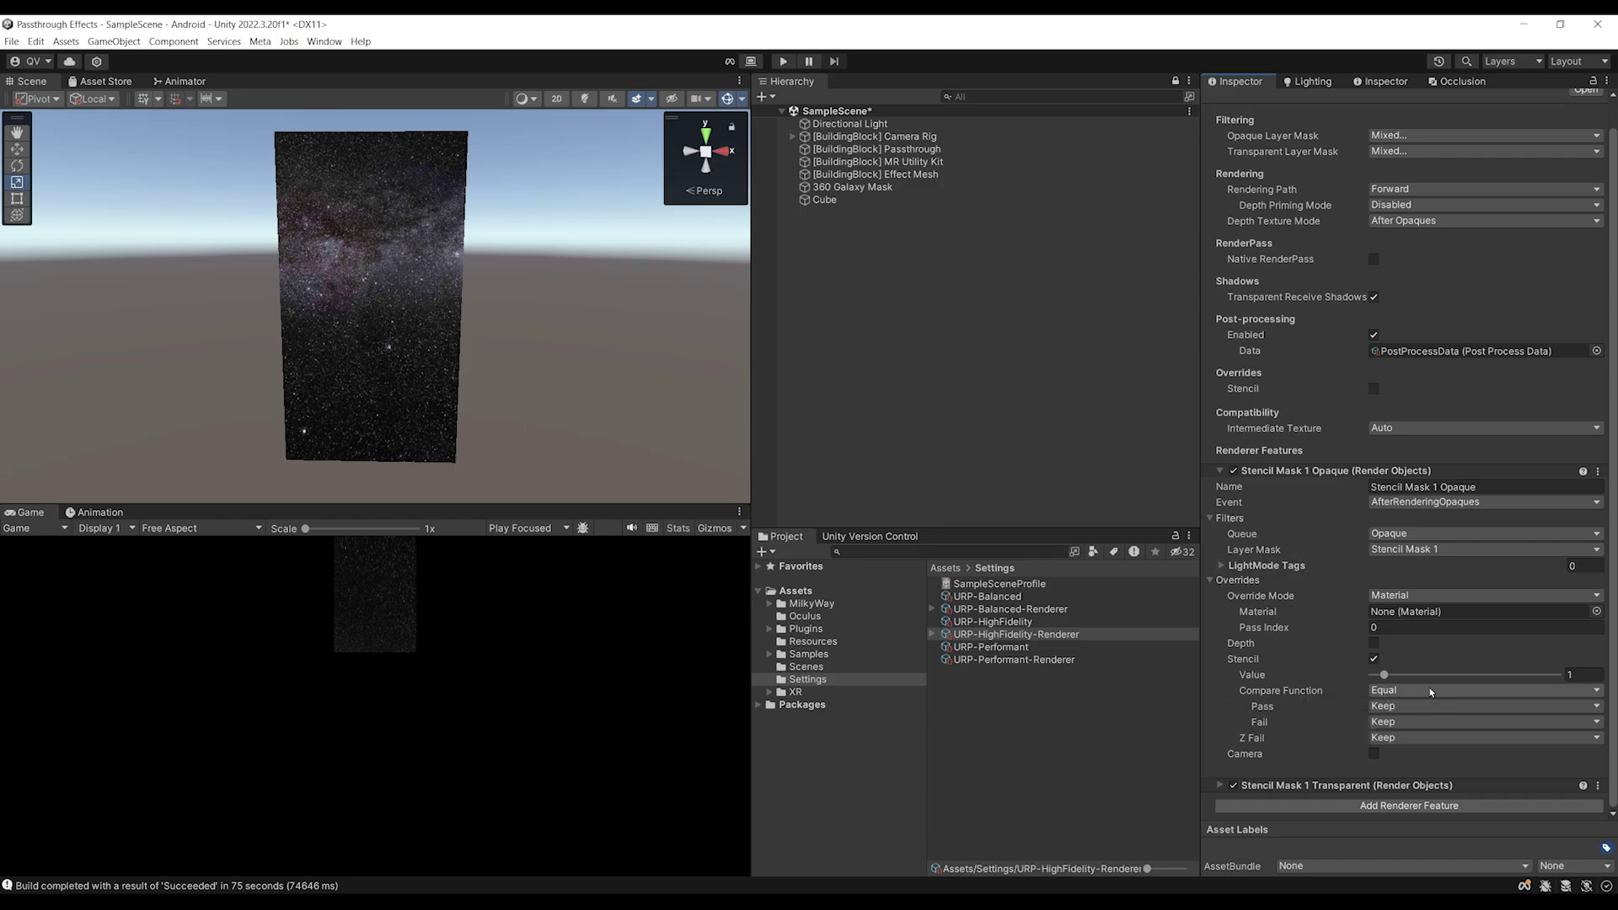
pyautogui.click(1331, 477)
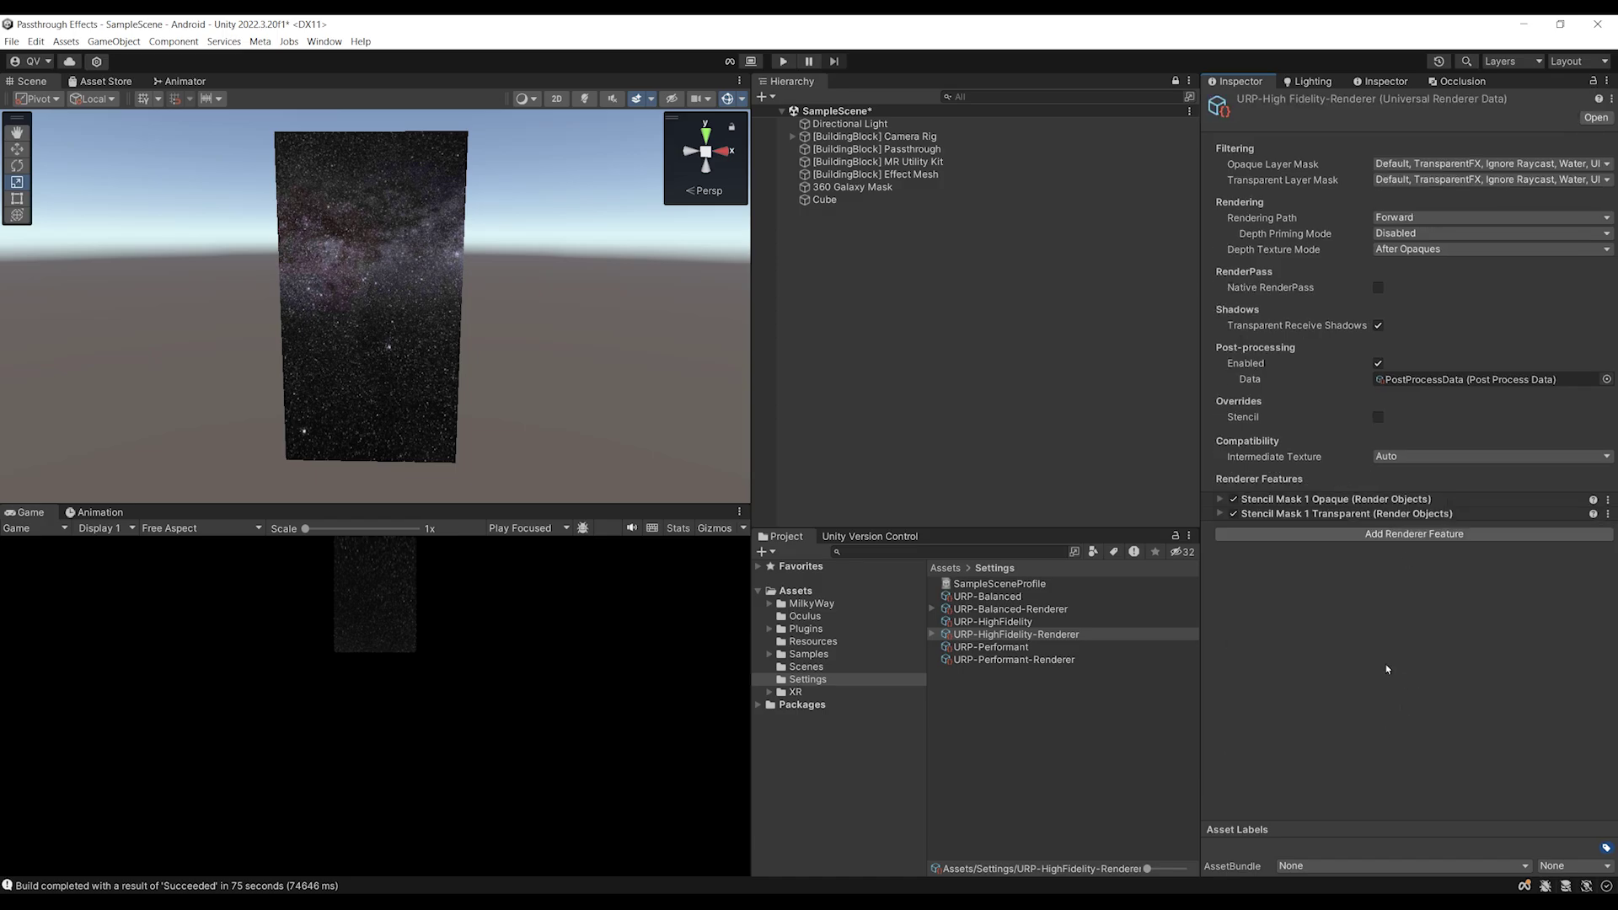
# Duplicate the 360 Galaxy Mask object and deactivate the original
pyautogui.click(857, 187)
pyautogui.keyDown('alt'); pyautogui.moveTo(274, 401); pyautogui.dragTo(358, 286); pyautogui.keyUp('alt')
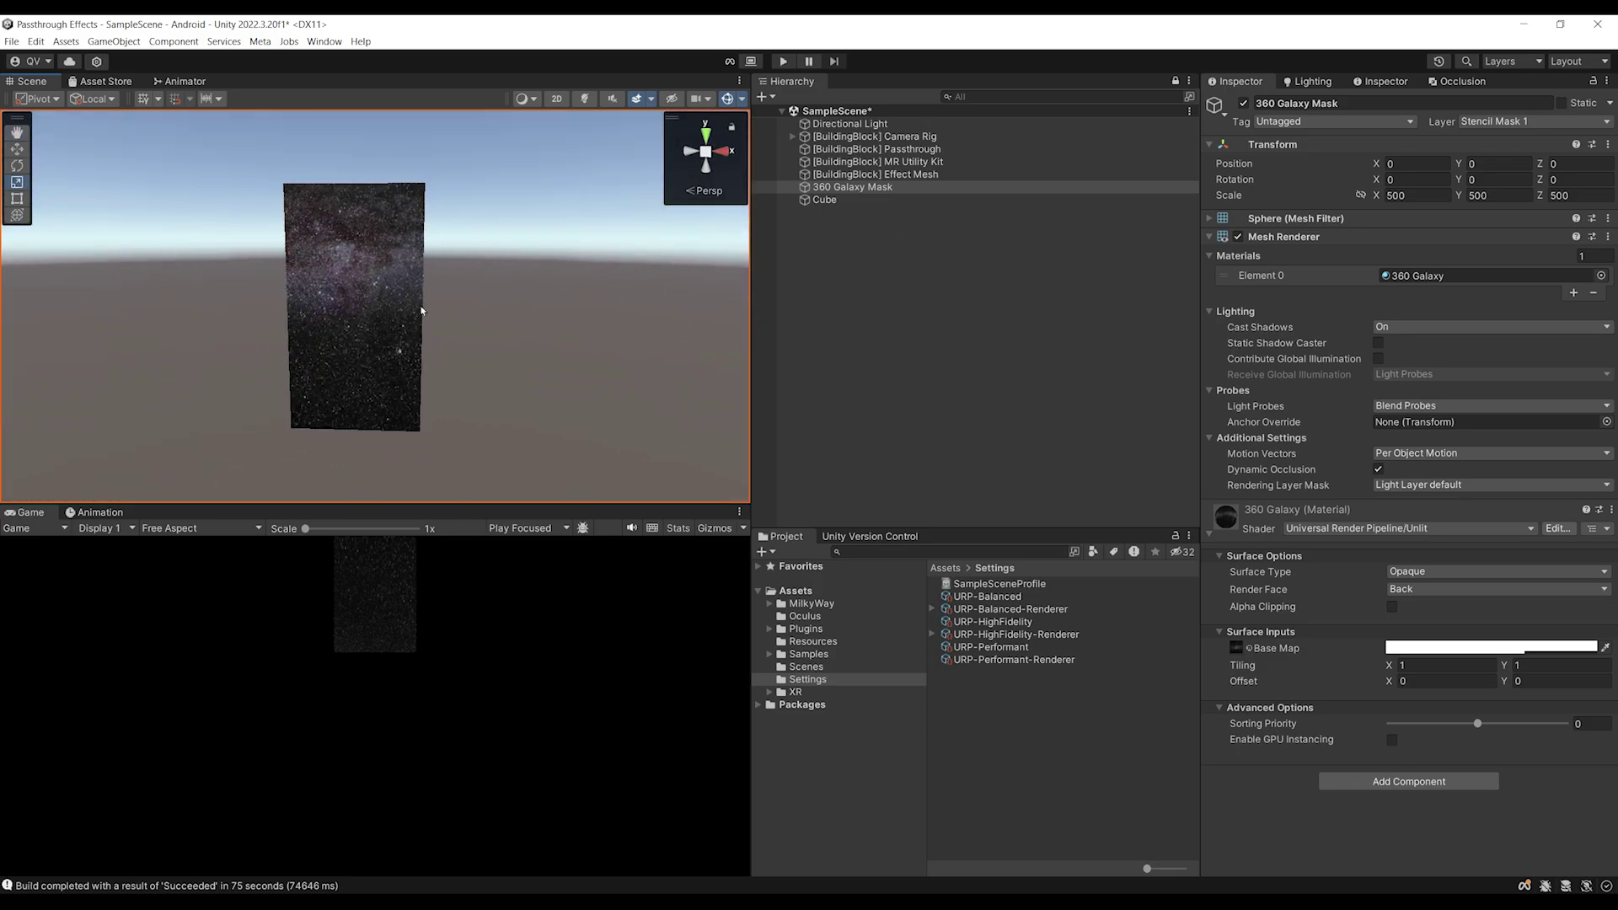
pyautogui.click(854, 187)
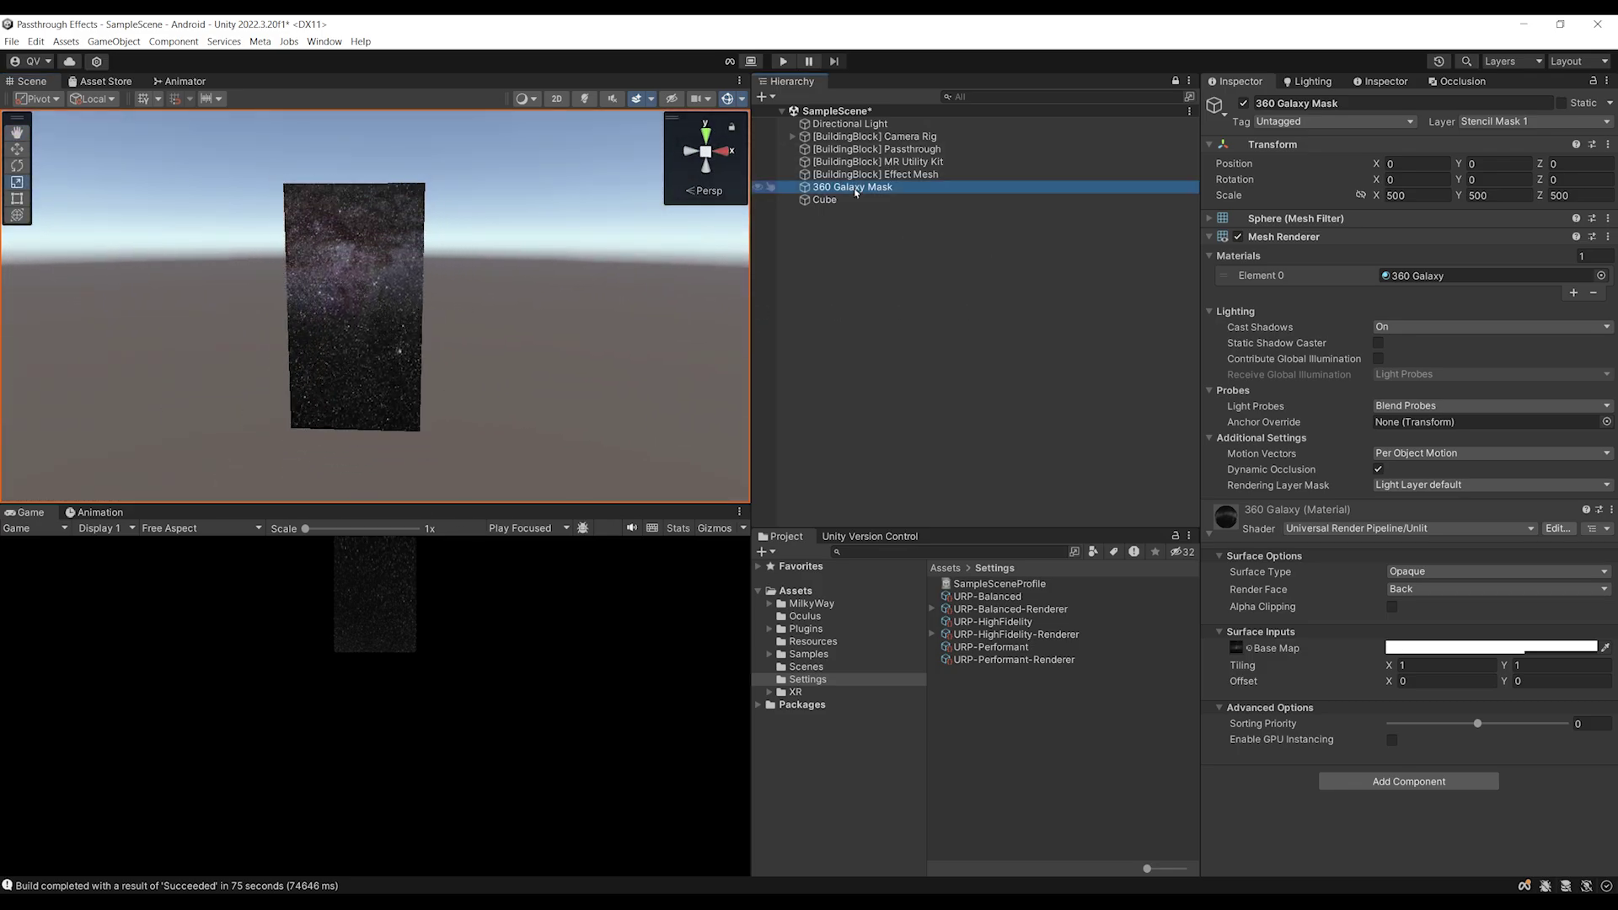
pyautogui.hotkey('ctrl', 'd')
pyautogui.click(885, 189)
pyautogui.click(1243, 103)
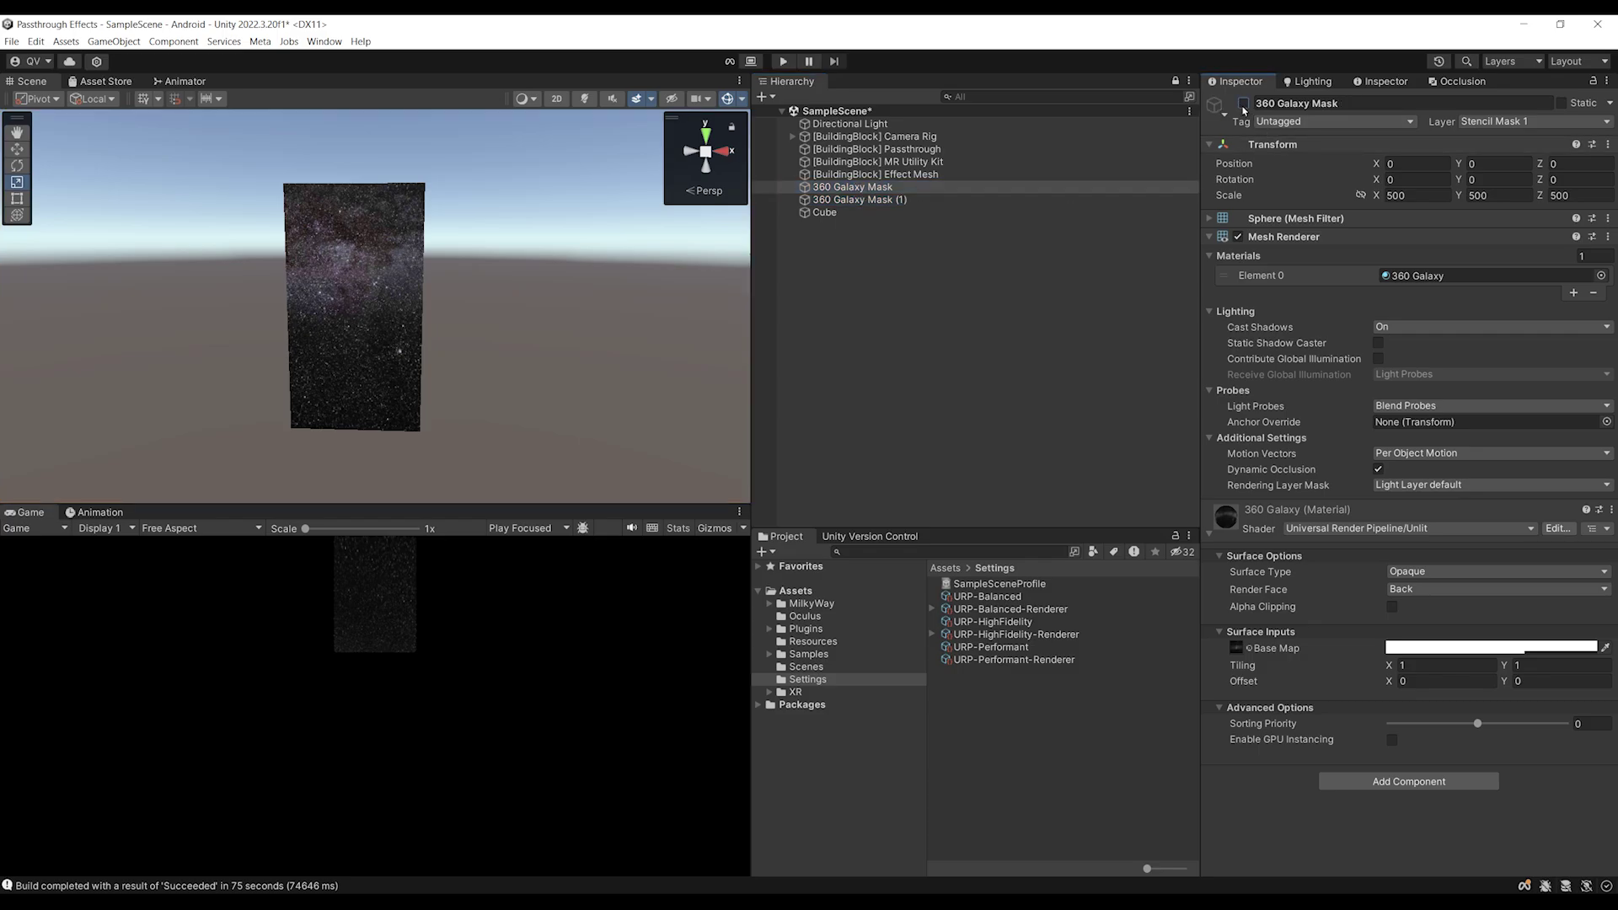
# Rename the duplicated galaxy object as 360 Galaxy Hole and save the scene
pyautogui.click(860, 200)
pyautogui.press('F2')
pyautogui.click(942, 199)
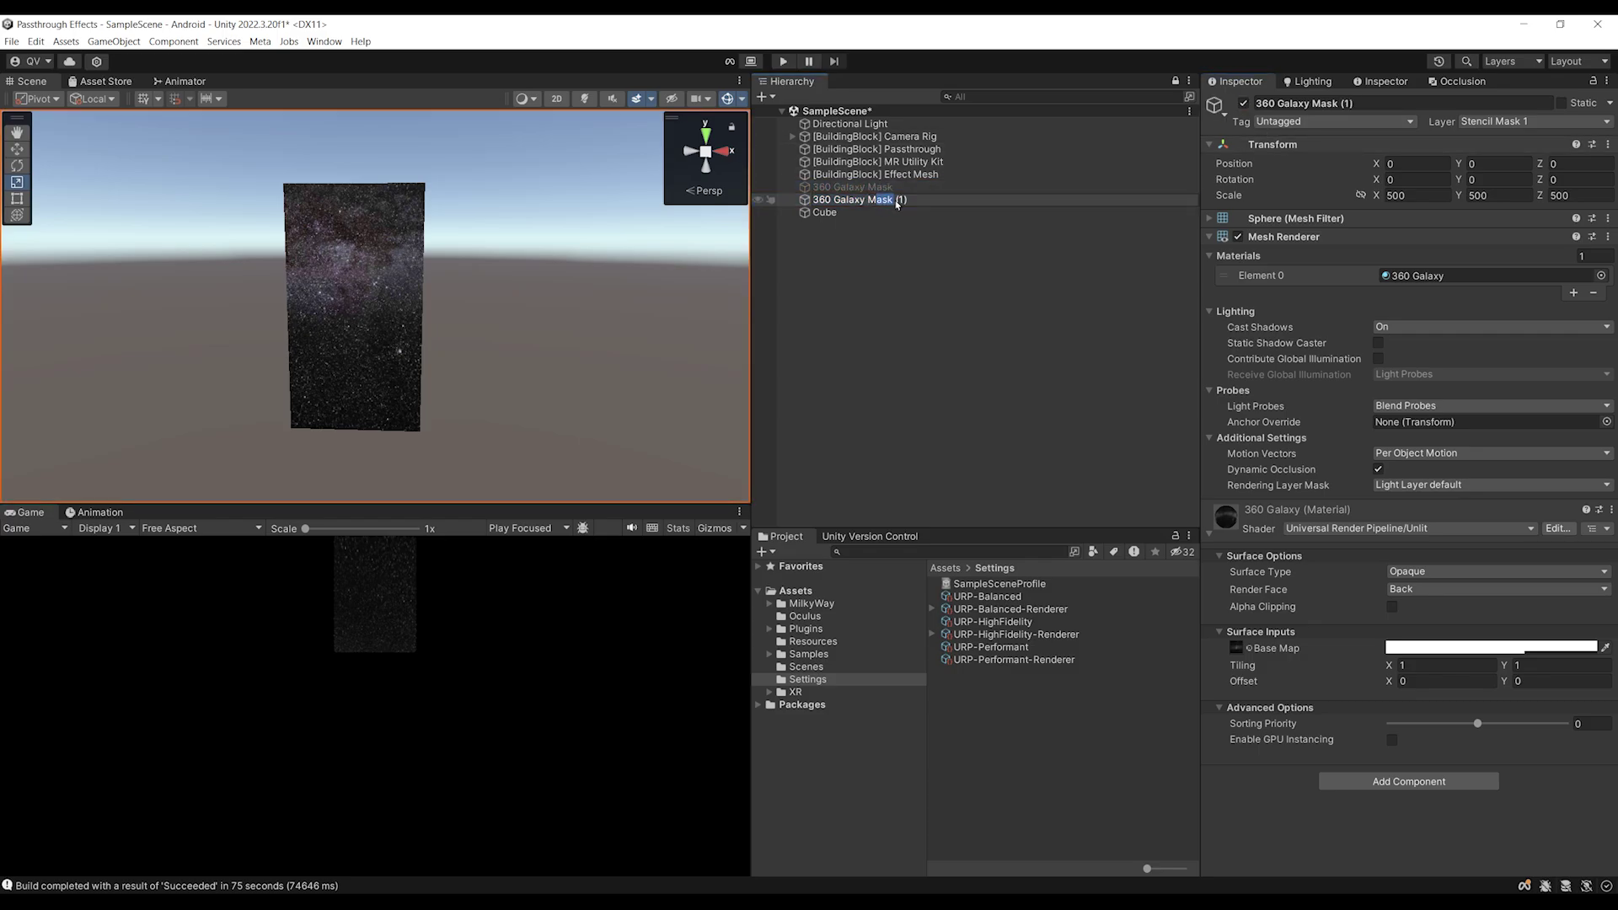
pyautogui.press('BackSpace')
pyautogui.press('BackSpace')
pyautogui.press('BackSpace')
pyautogui.press('BackSpace')
pyautogui.press('BackSpace')
pyautogui.press('BackSpace')
pyautogui.press('BackSpace')
pyautogui.write('Hole')
pyautogui.press('Return')
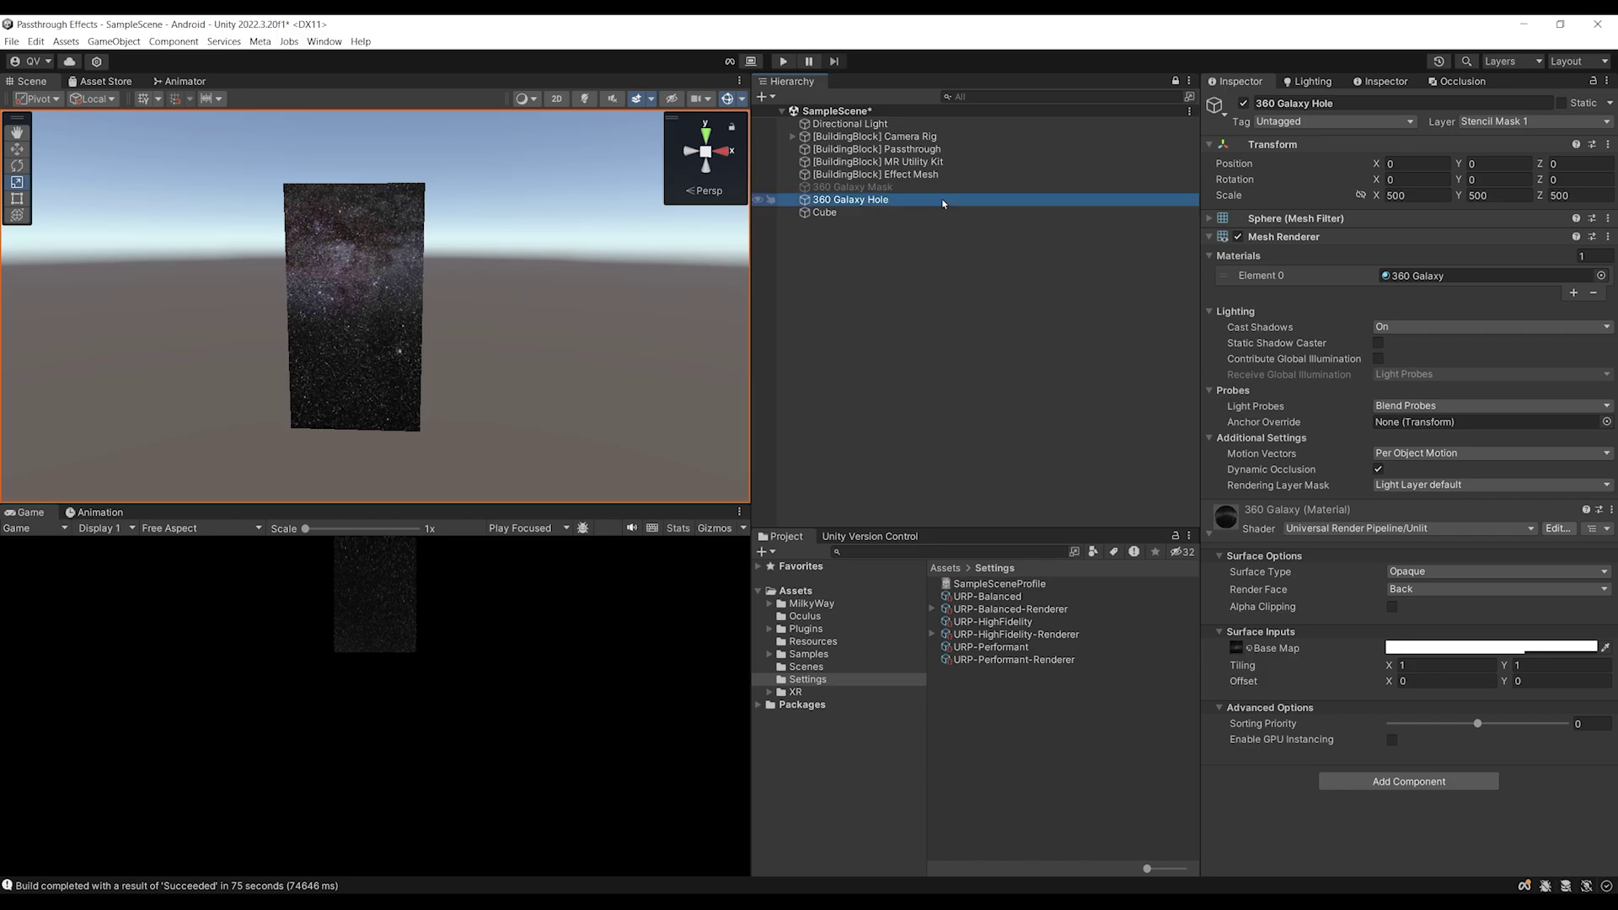
pyautogui.hotkey('ctrl', 's')
# Add a new layer named Stencil Hole 1 as User Layer 7
pyautogui.click(1528, 122)
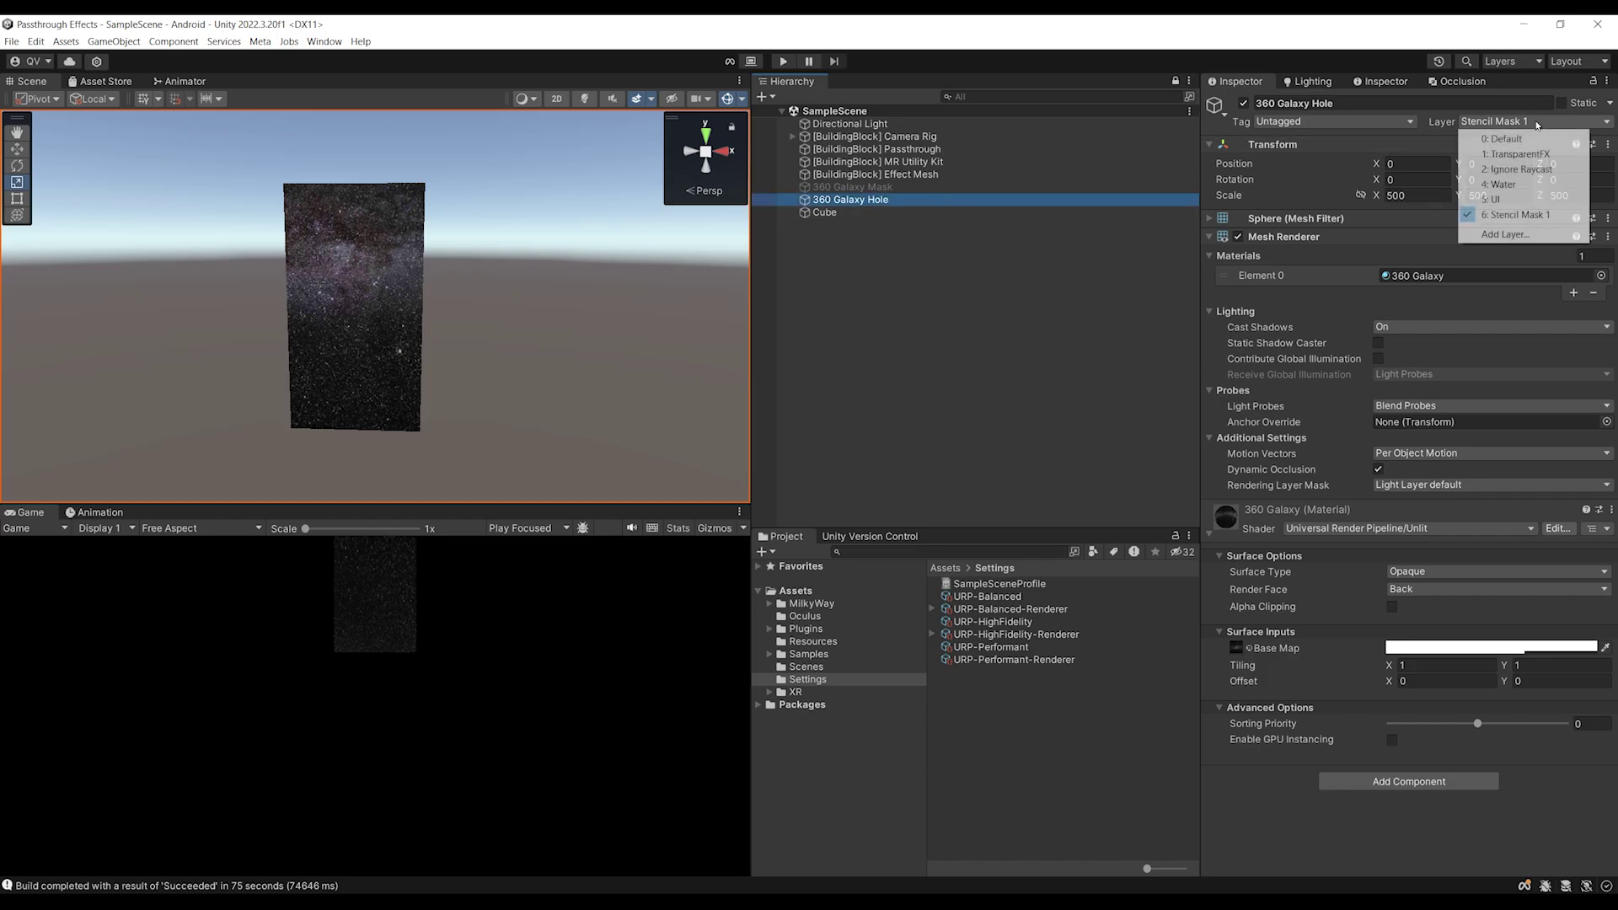
pyautogui.click(1520, 234)
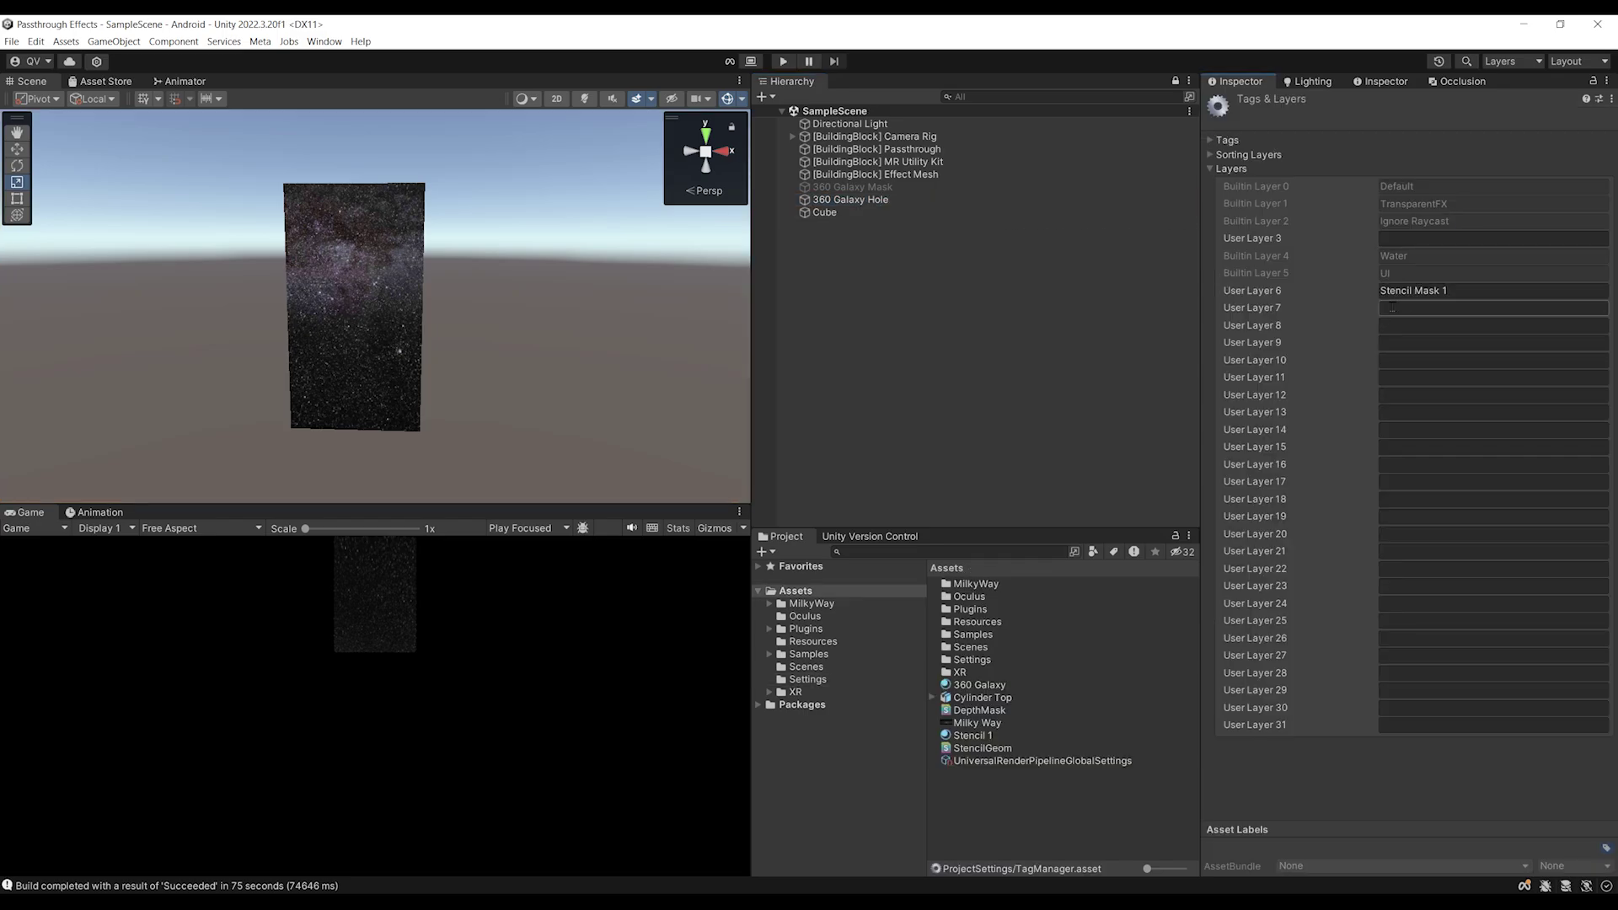
pyautogui.click(1416, 307)
pyautogui.write('Stencil Hole 1')
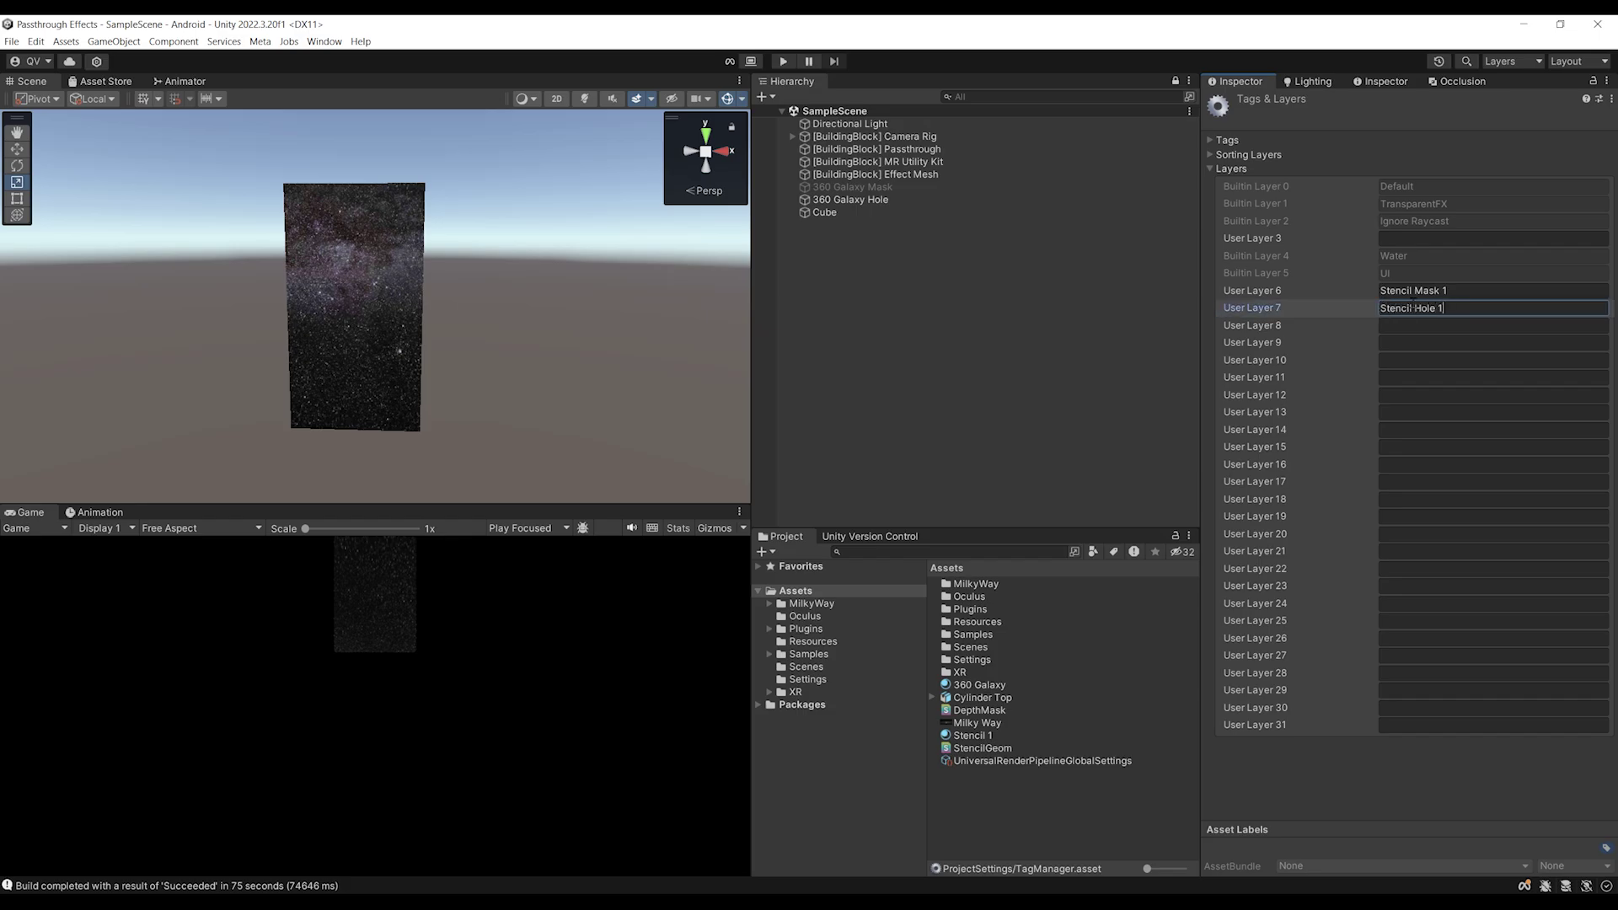
pyautogui.press('Return')
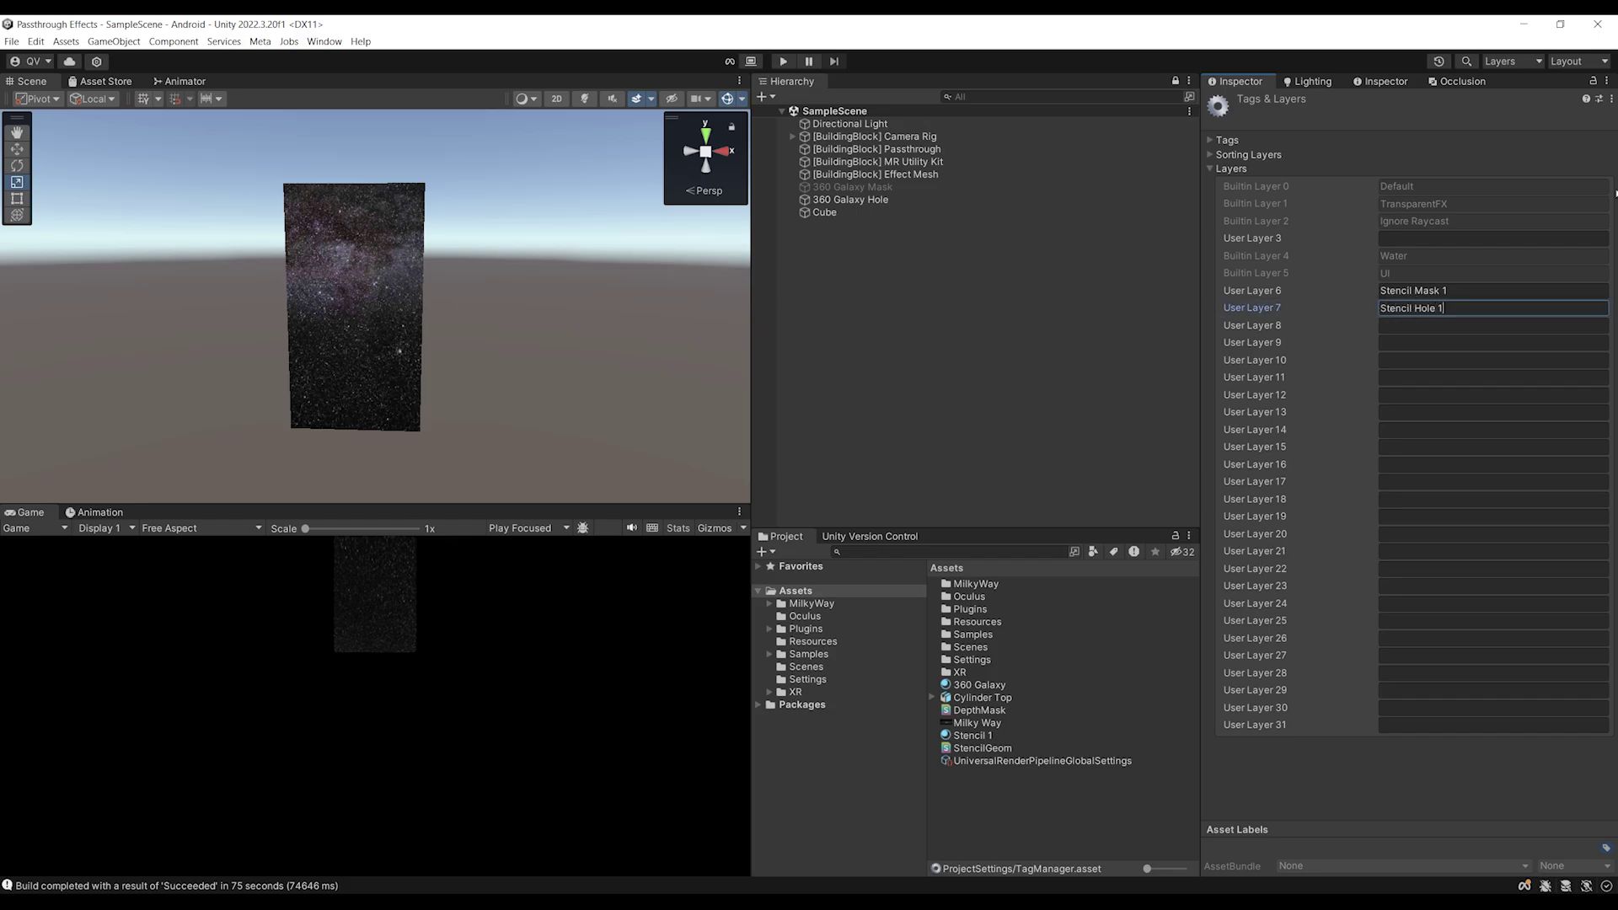
# Assign the 360 Galaxy Hole object to the Stencil Hole 1 layer
pyautogui.click(1042, 199)
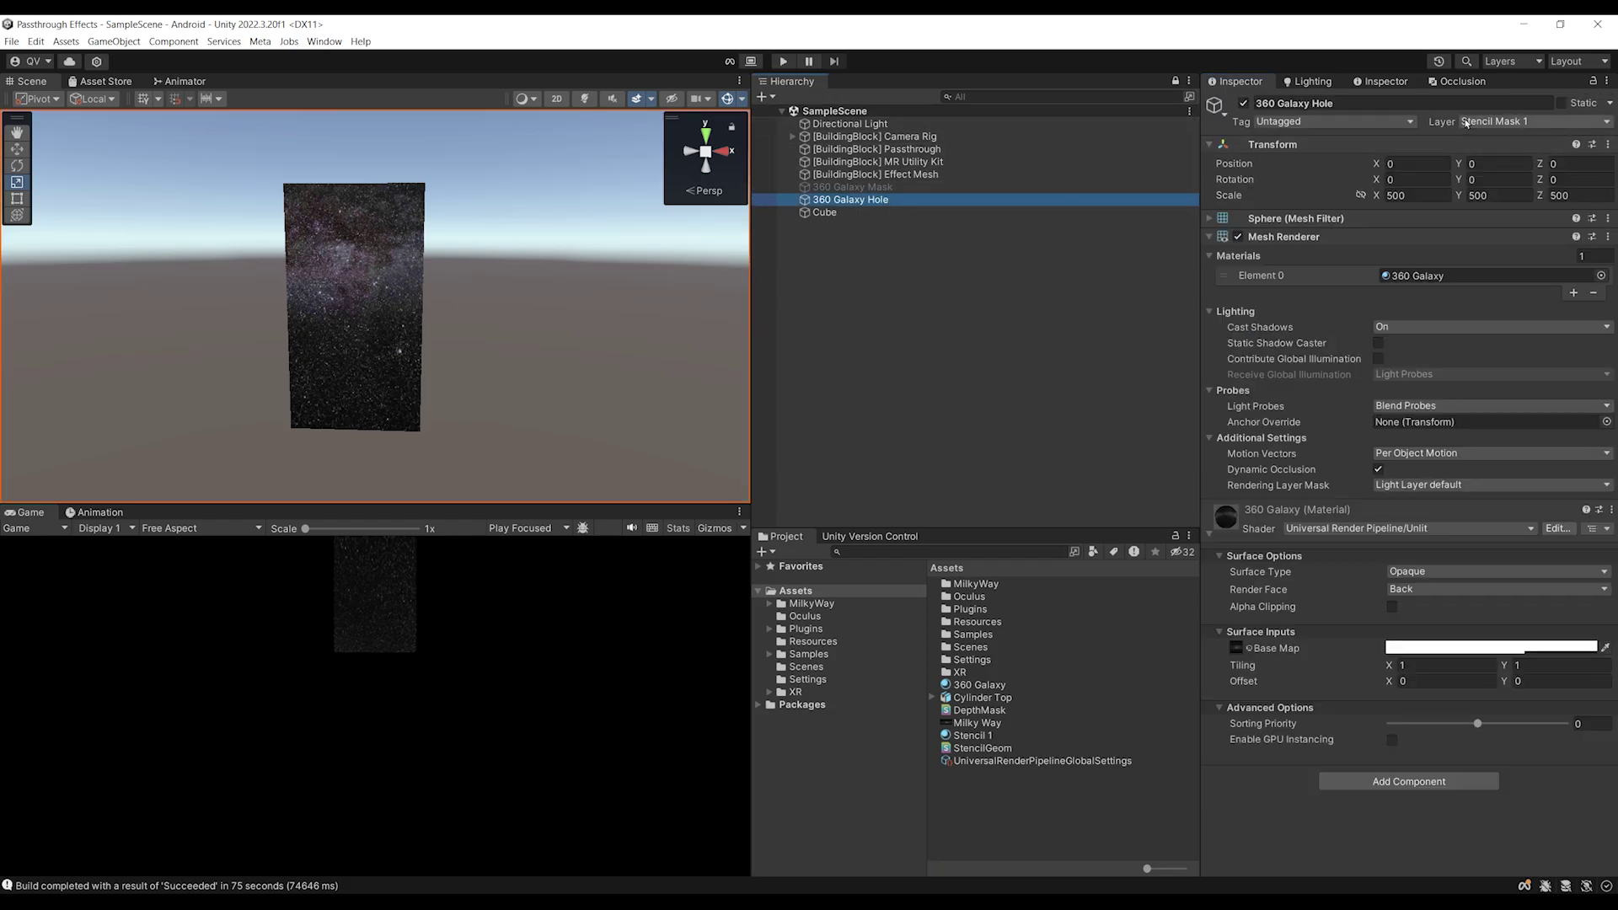
pyautogui.click(1481, 121)
pyautogui.click(1514, 229)
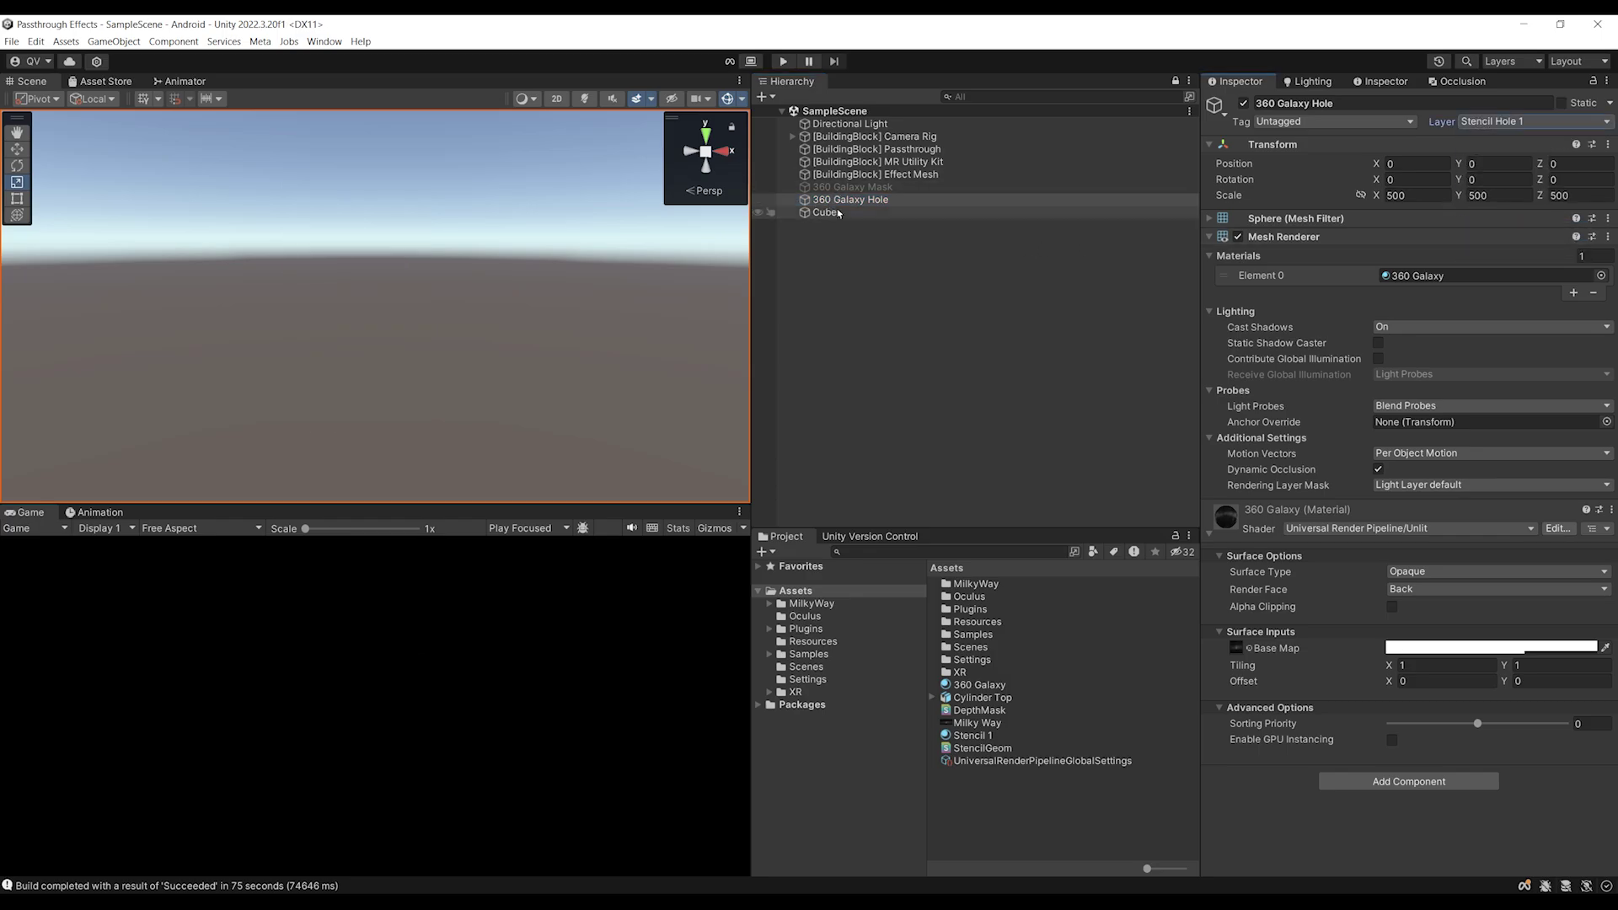
# Add a Render Objects feature named Stencil Hole 1 Opaque to the URP-HighFidelity-Renderer asset
pyautogui.click(835, 679)
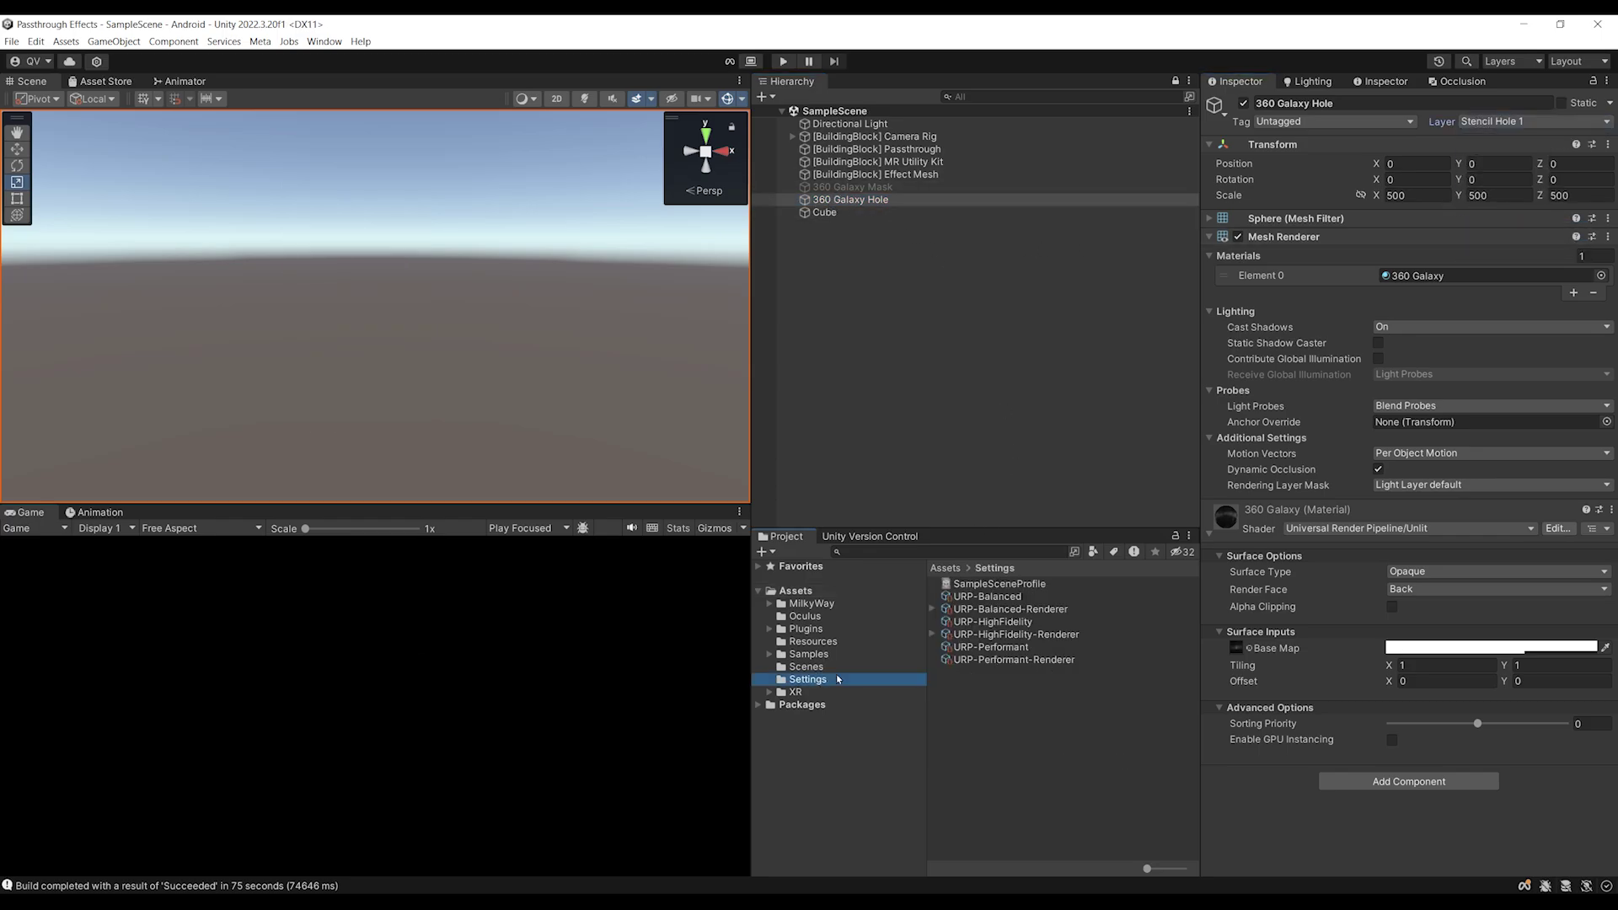
pyautogui.click(989, 634)
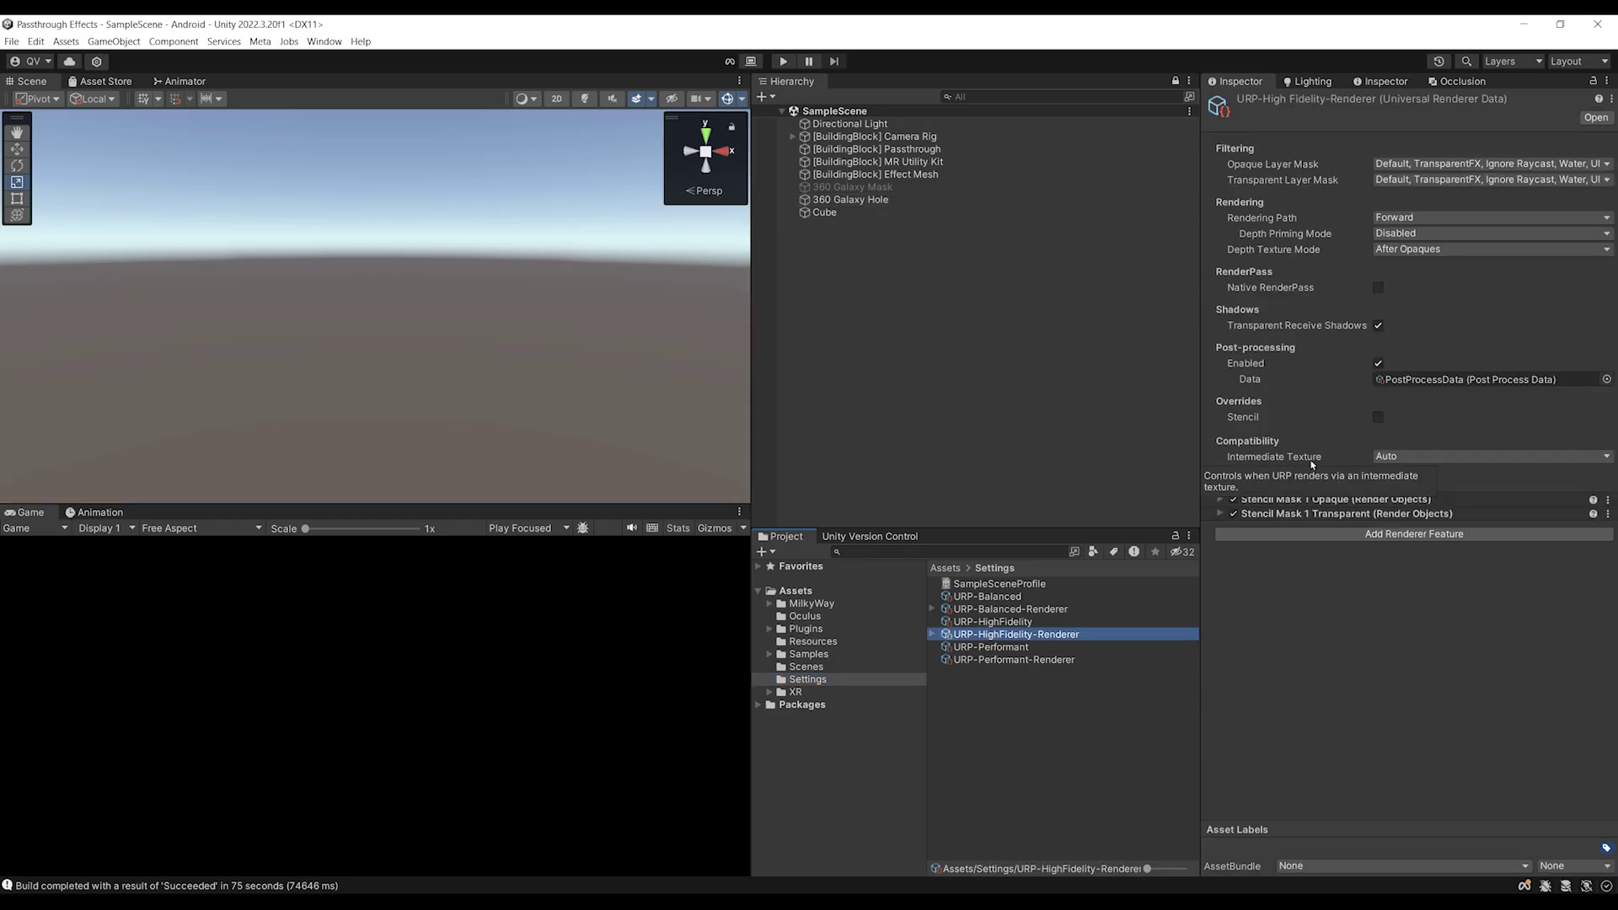
pyautogui.click(1414, 165)
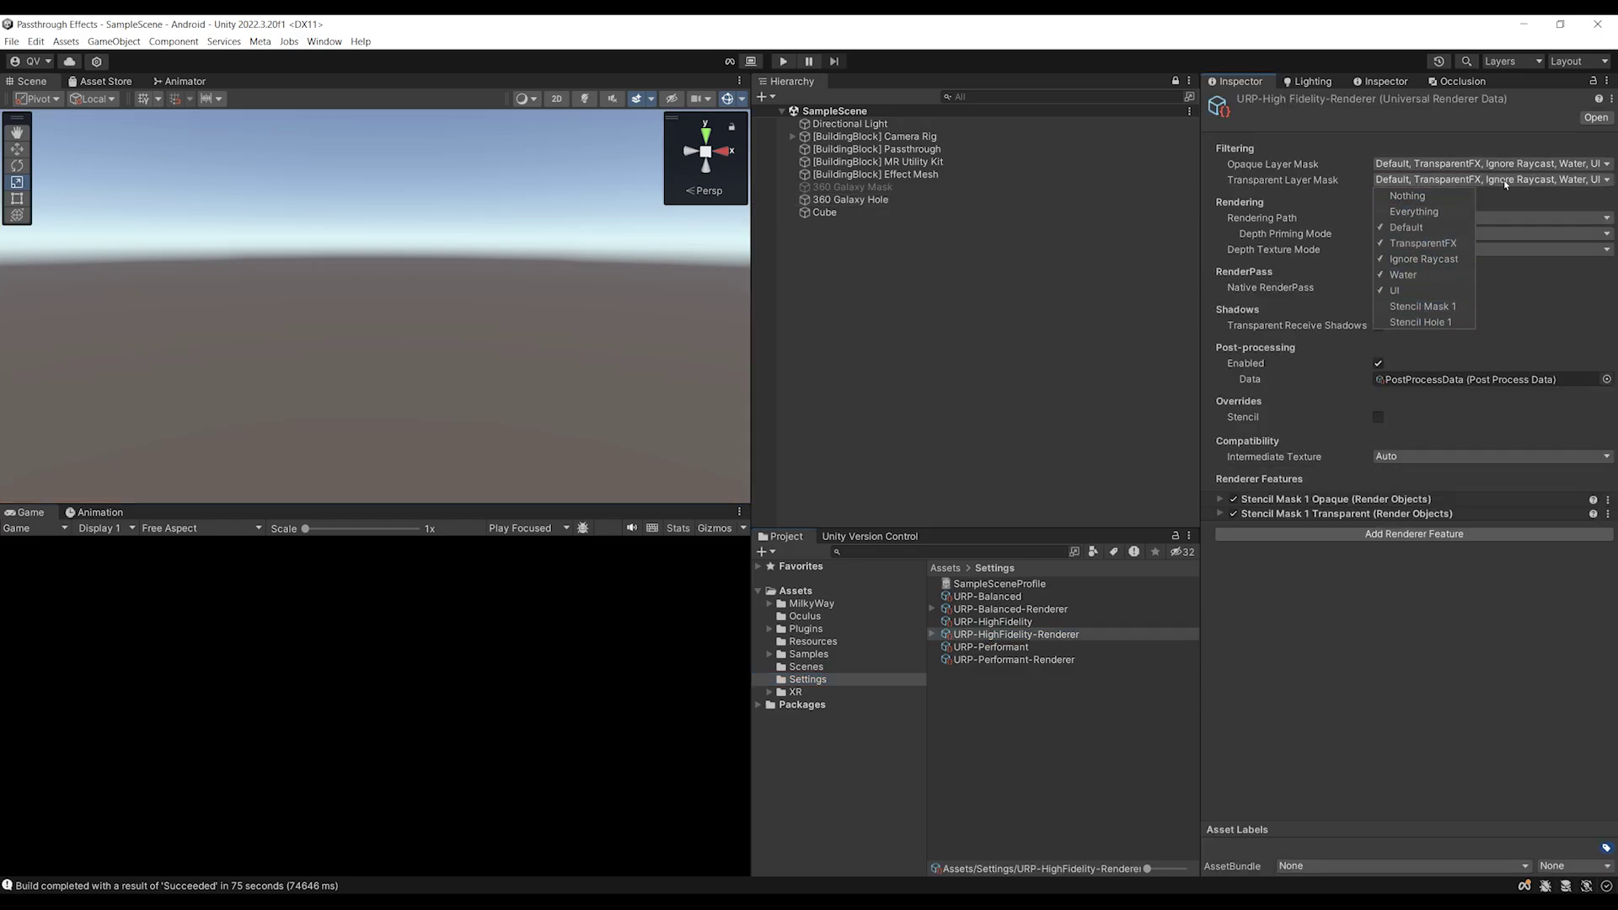
pyautogui.click(1311, 629)
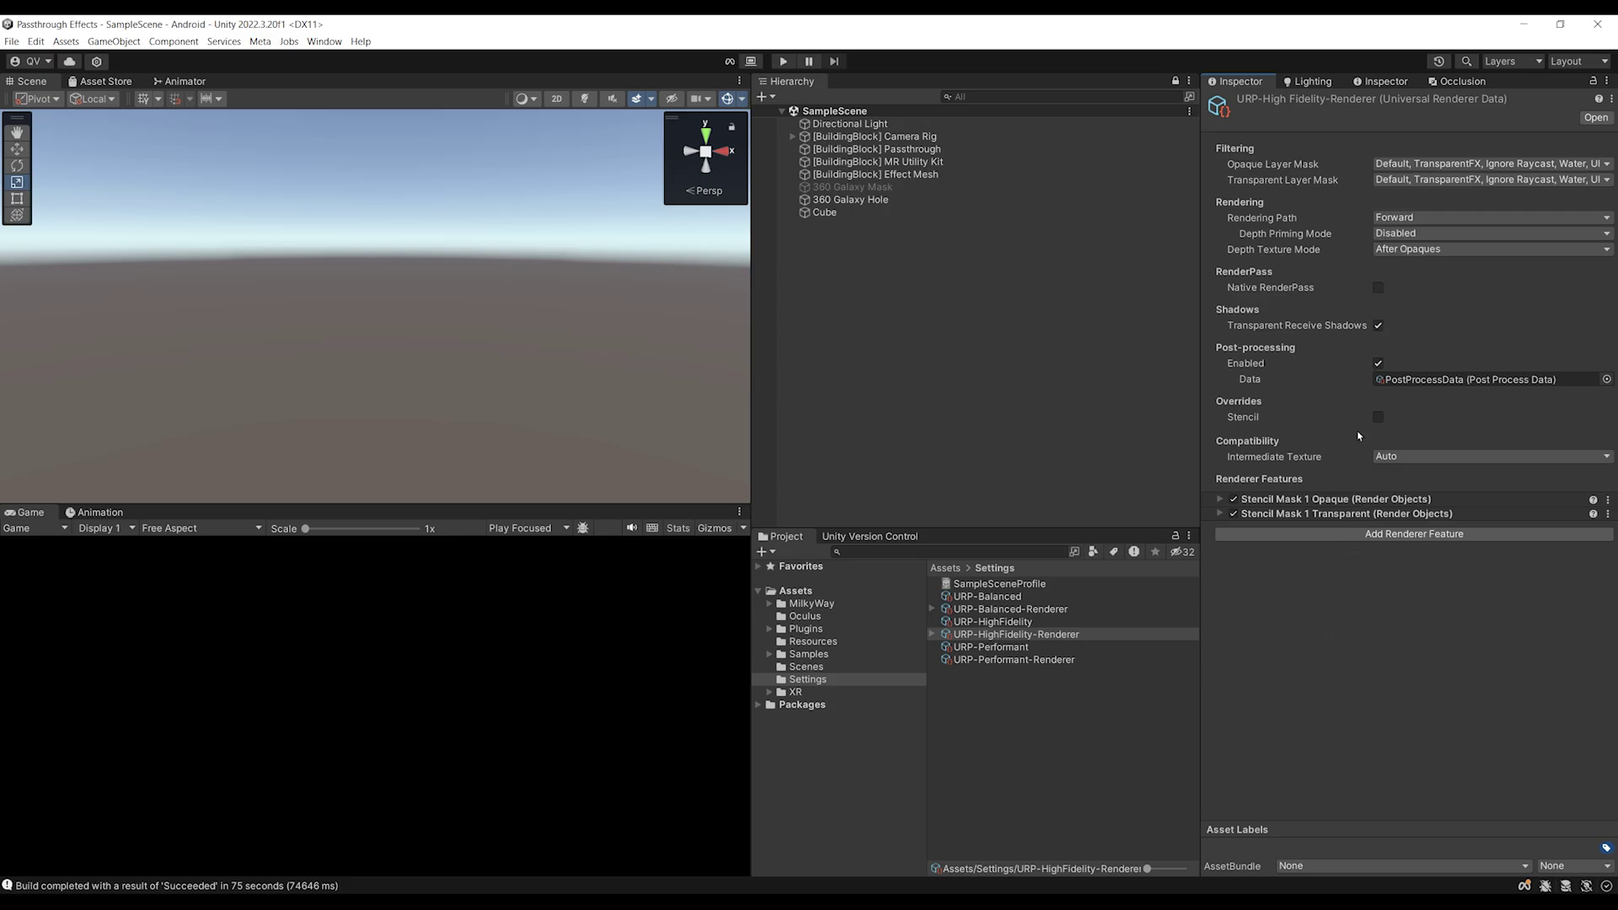
pyautogui.click(1330, 535)
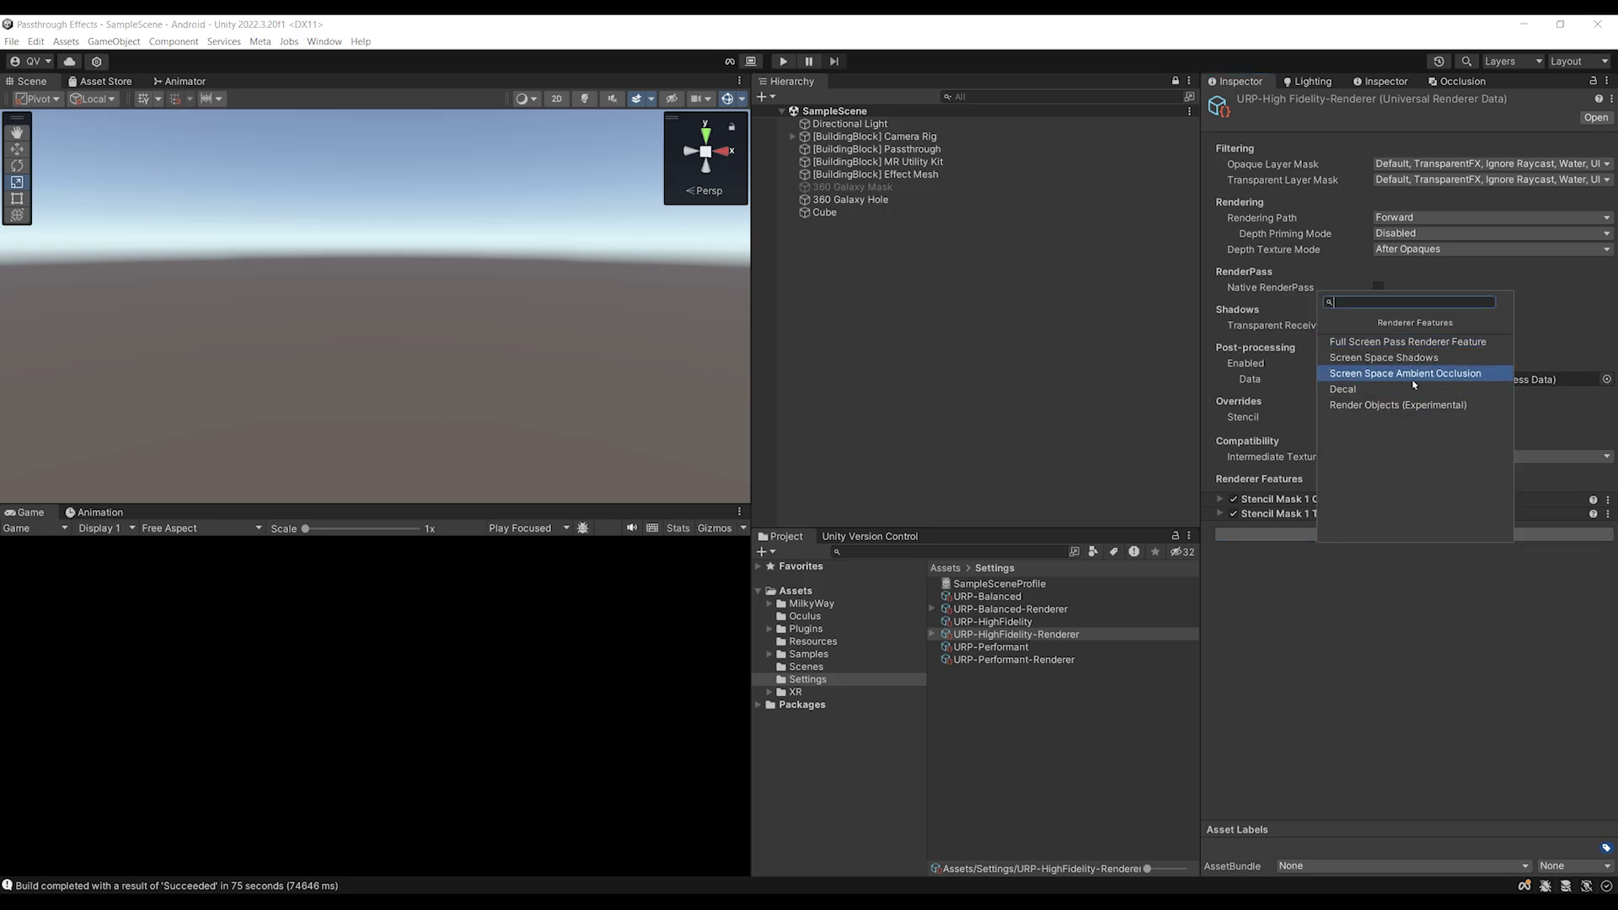
pyautogui.click(1416, 404)
pyautogui.click(1410, 545)
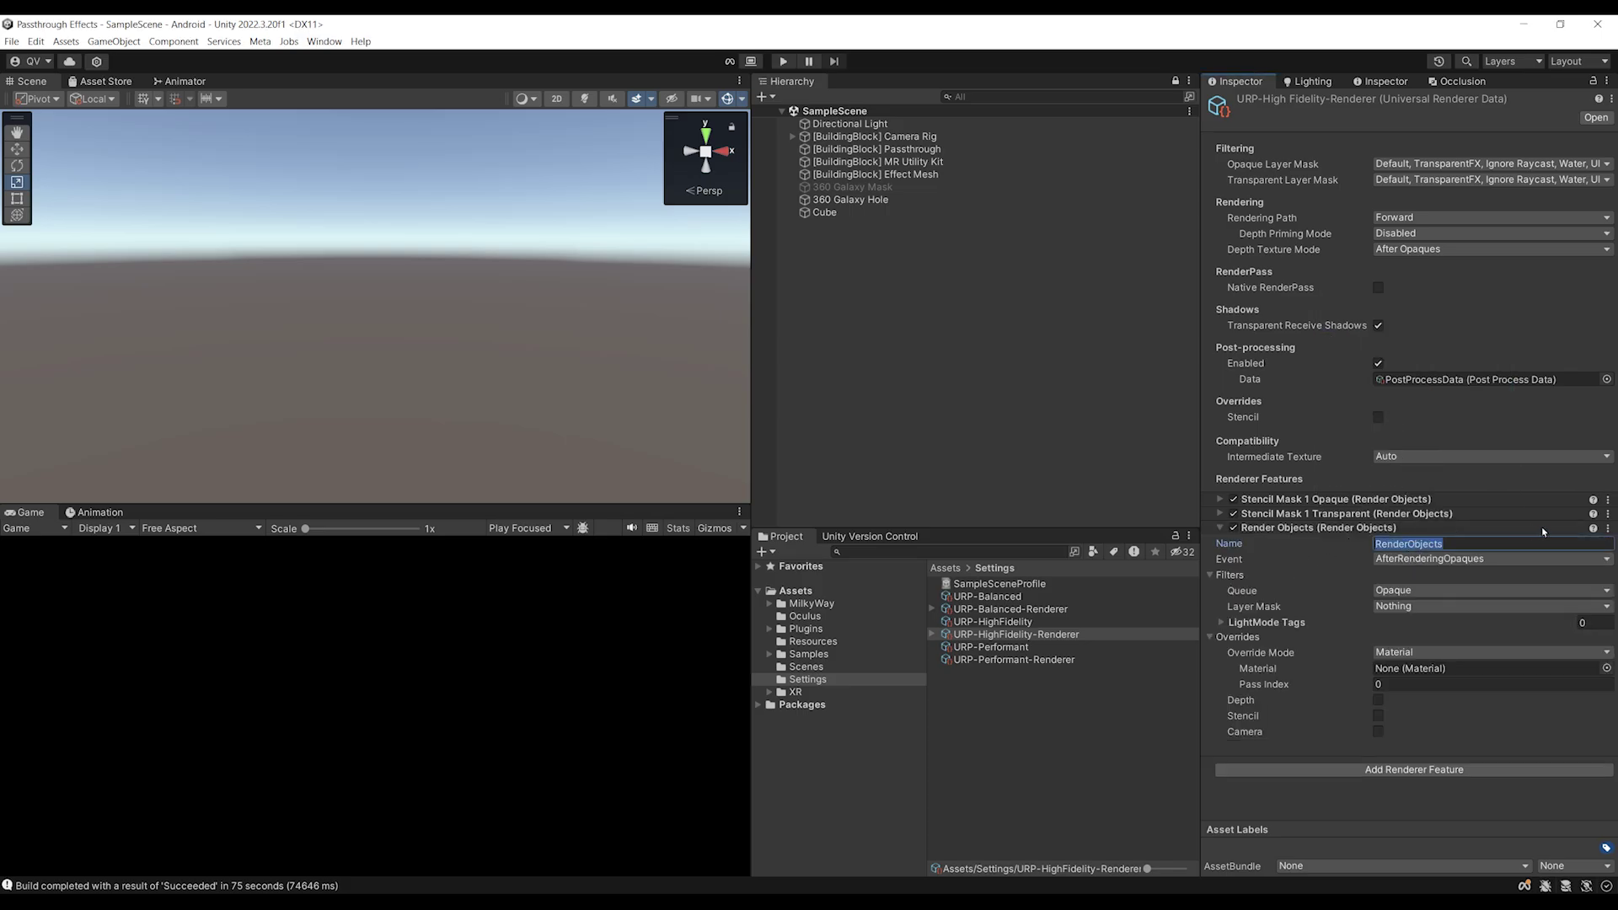
pyautogui.write('S')
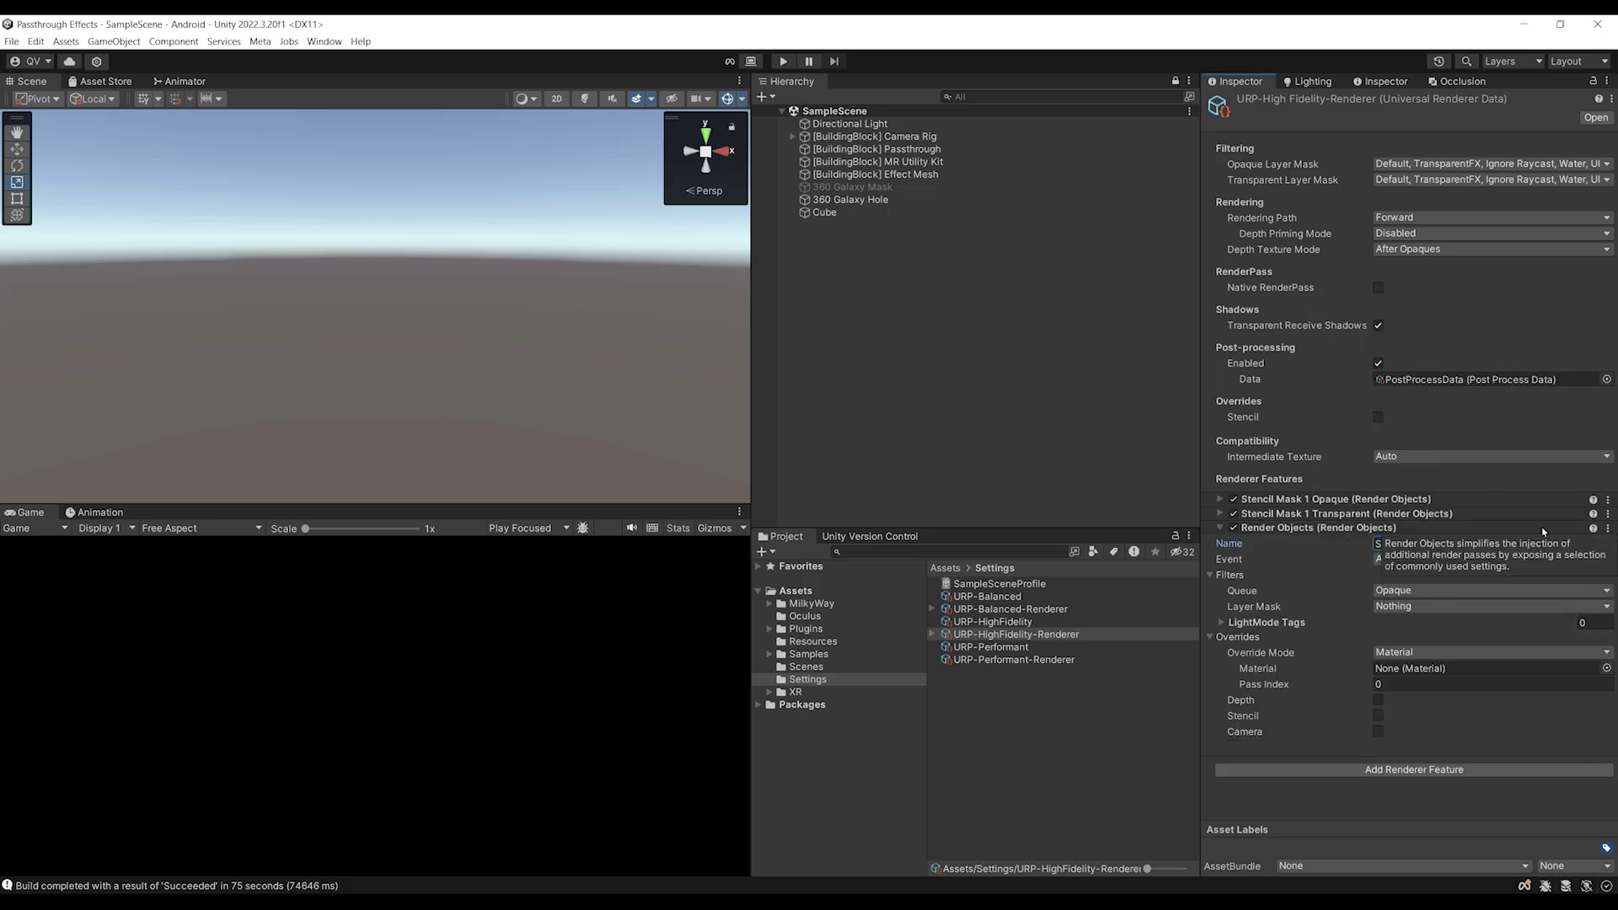
pyautogui.write('tencil Hole 1 Opaque')
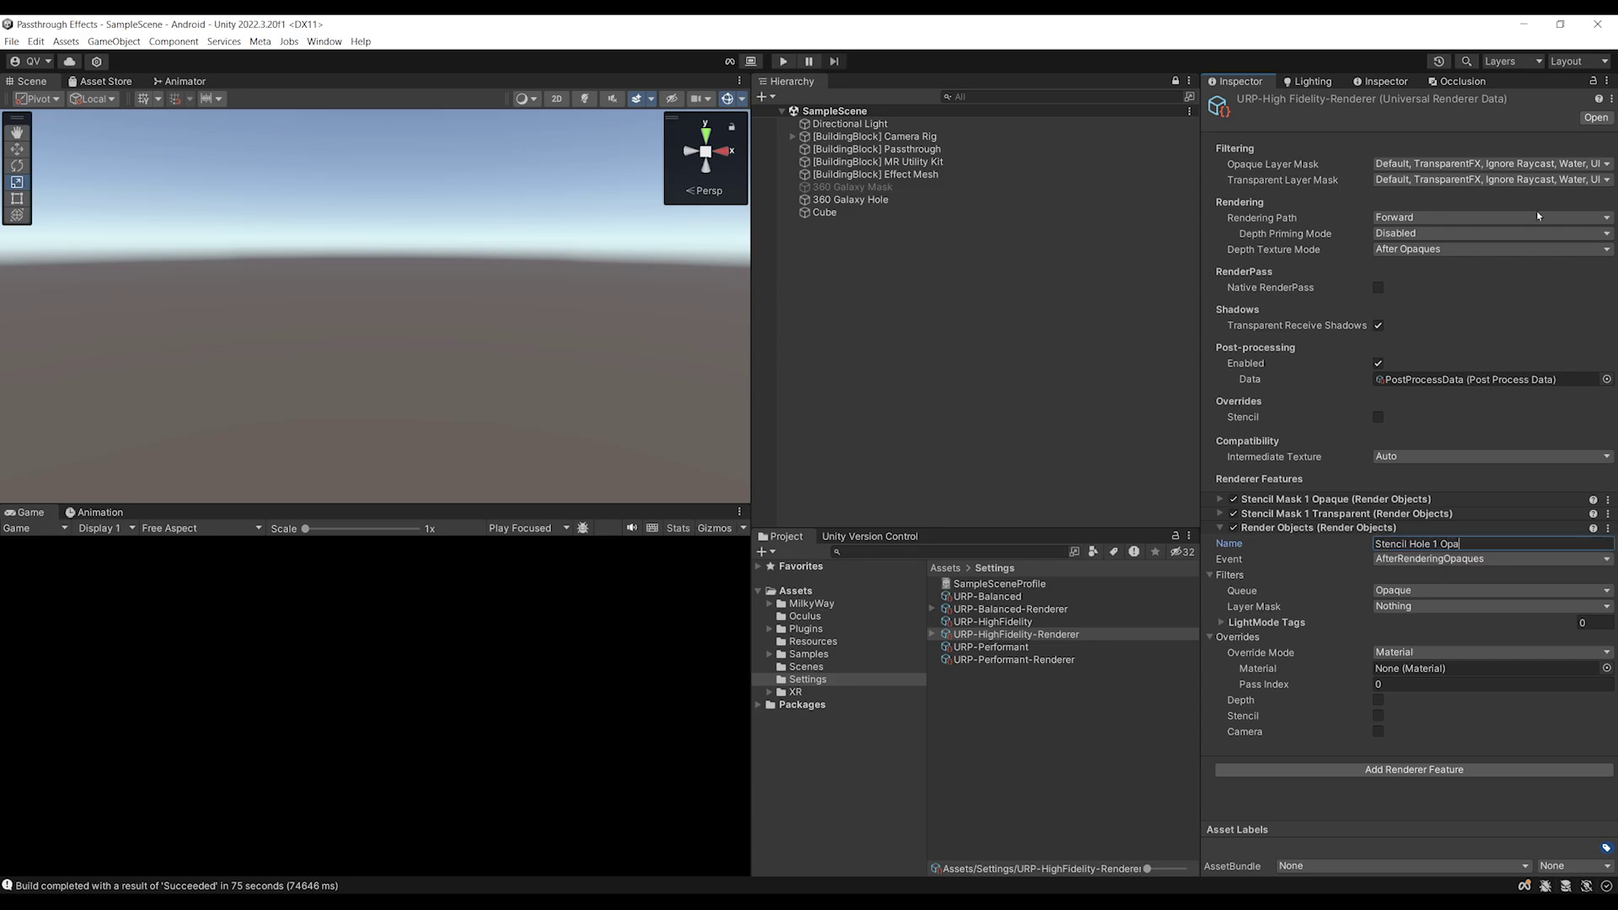
pyautogui.press('Return')
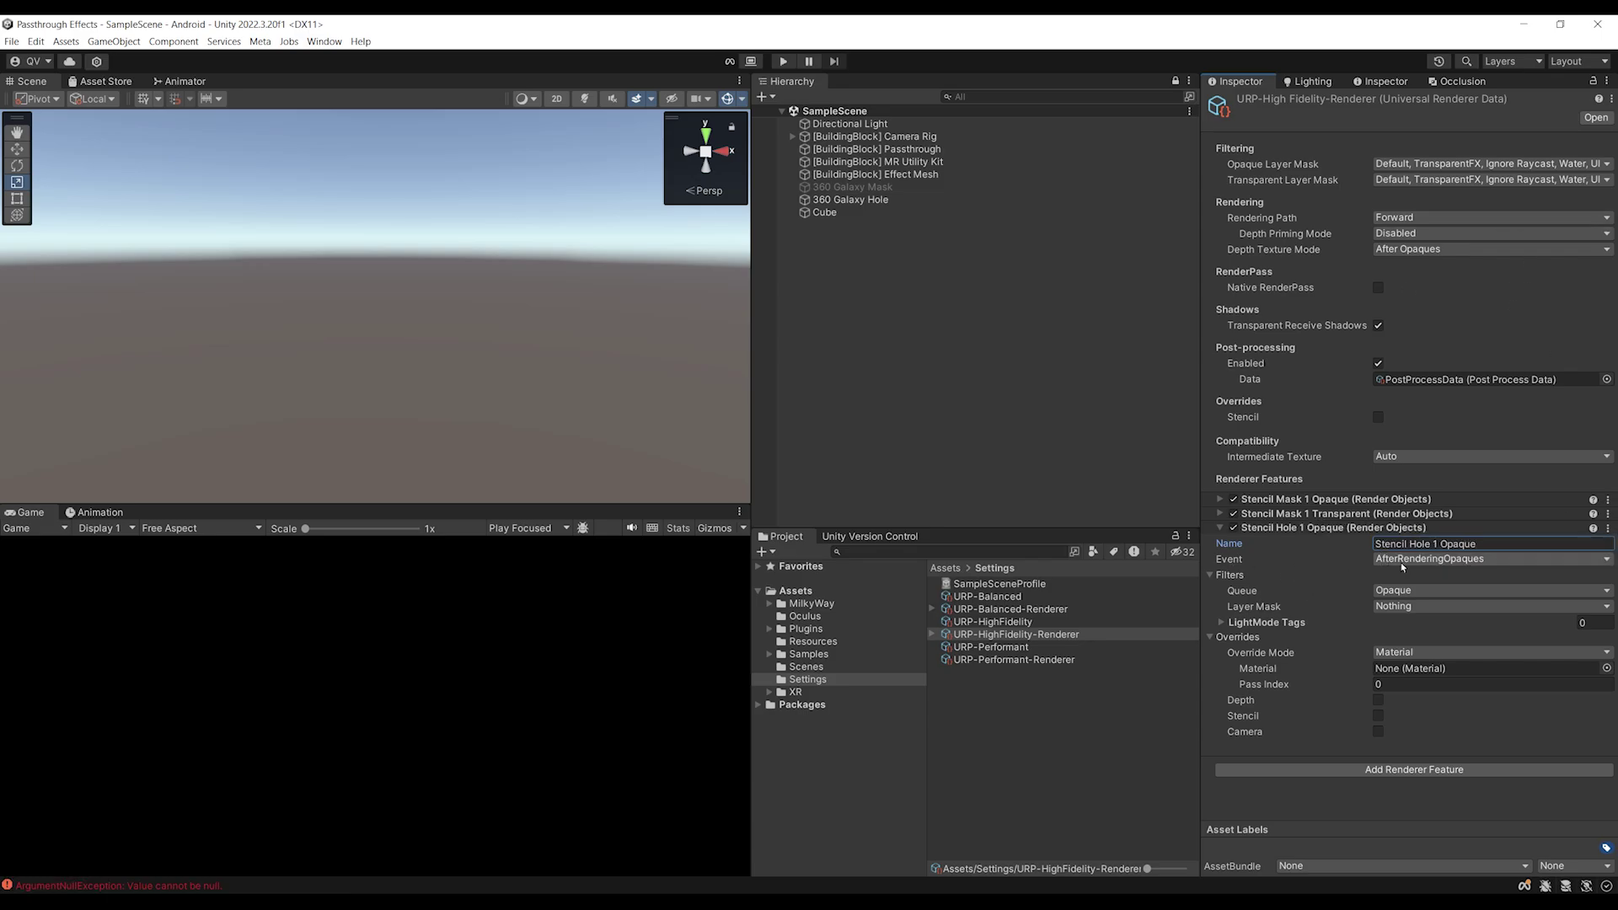
# Set the layer mask of the Stencil Hole 1 Opaque feature to Stencil Hole 1
pyautogui.click(1393, 606)
pyautogui.click(1448, 749)
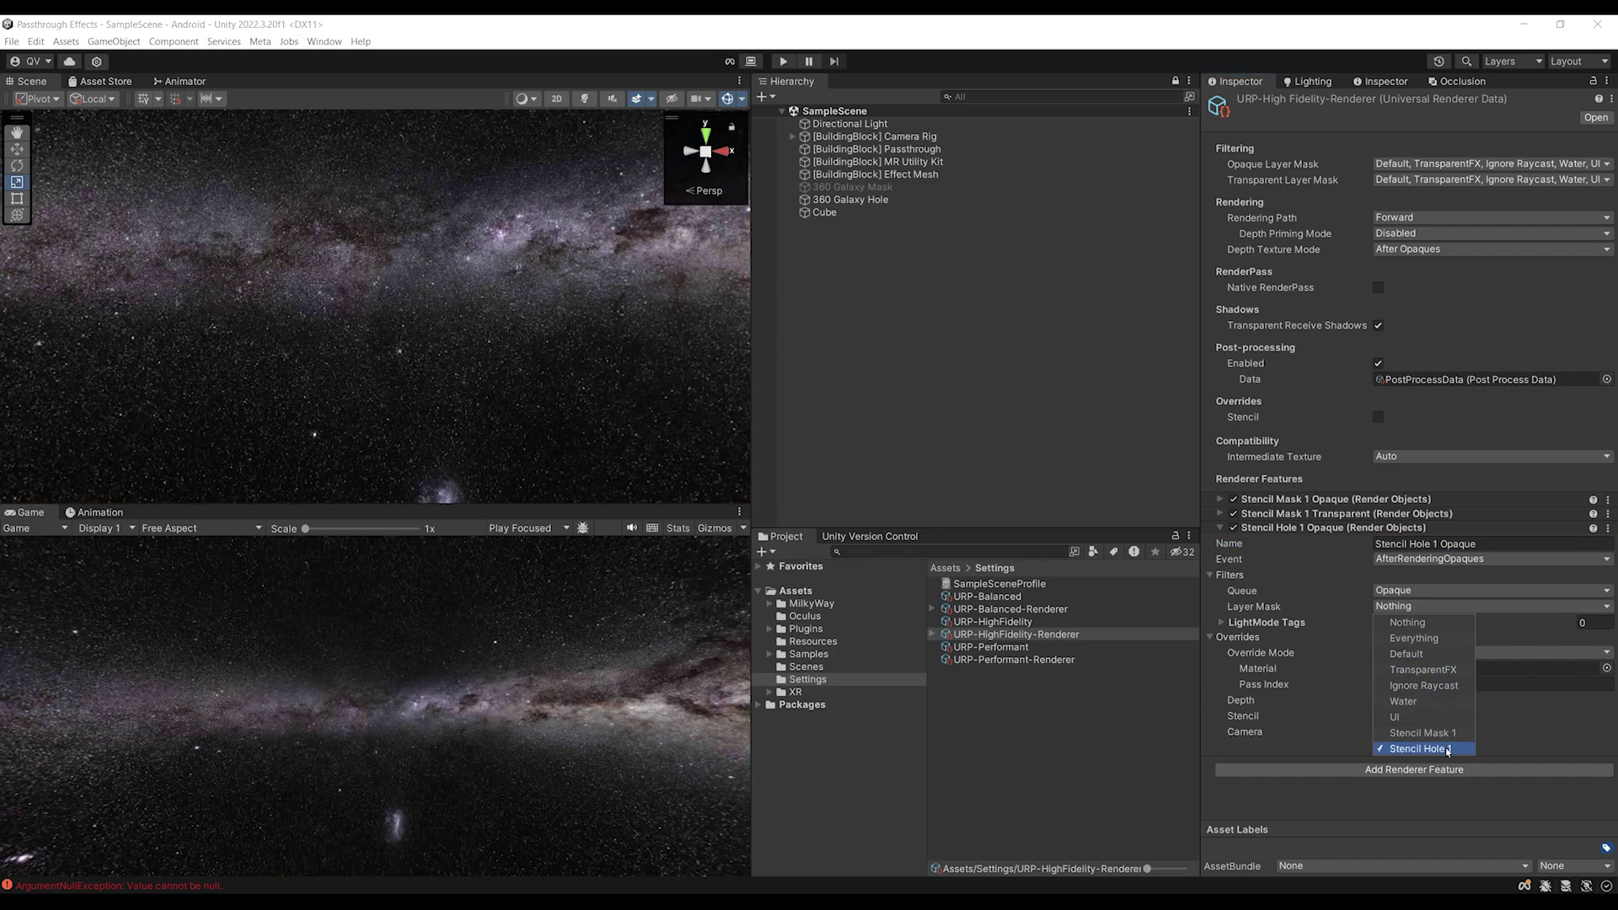
pyautogui.moveTo(422, 278); pyautogui.dragTo(461, 340, button='right')
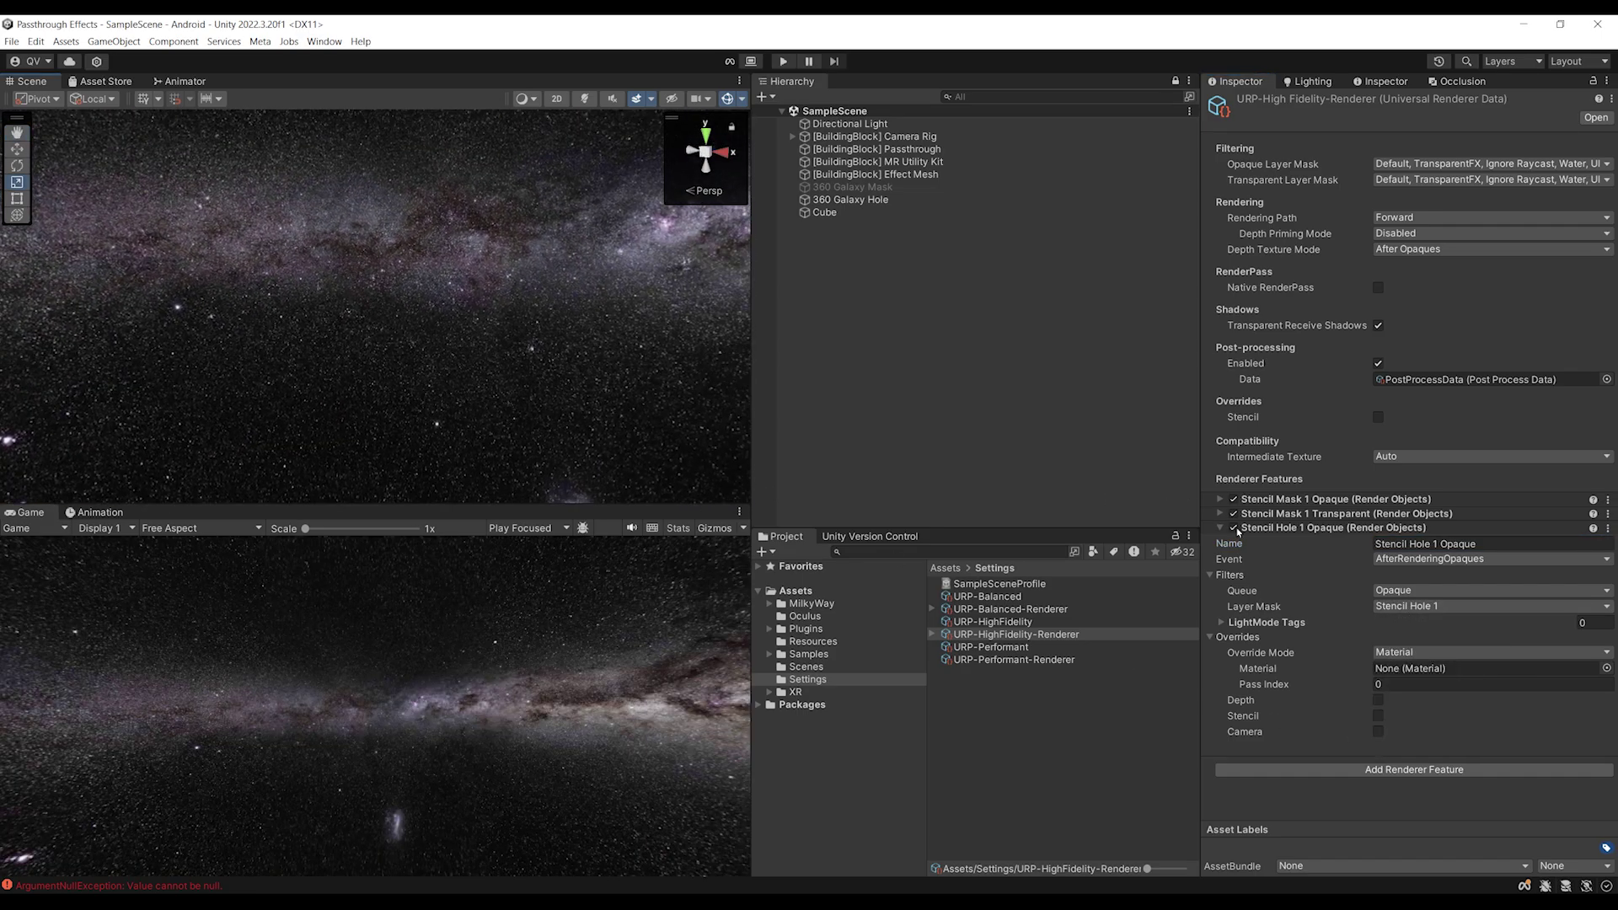
# Enable the stencil override on Stencil Hole 1 Opaque with value 1 and compare function Not Equal
pyautogui.click(1315, 513)
pyautogui.scroll(-3, 1315, 530)
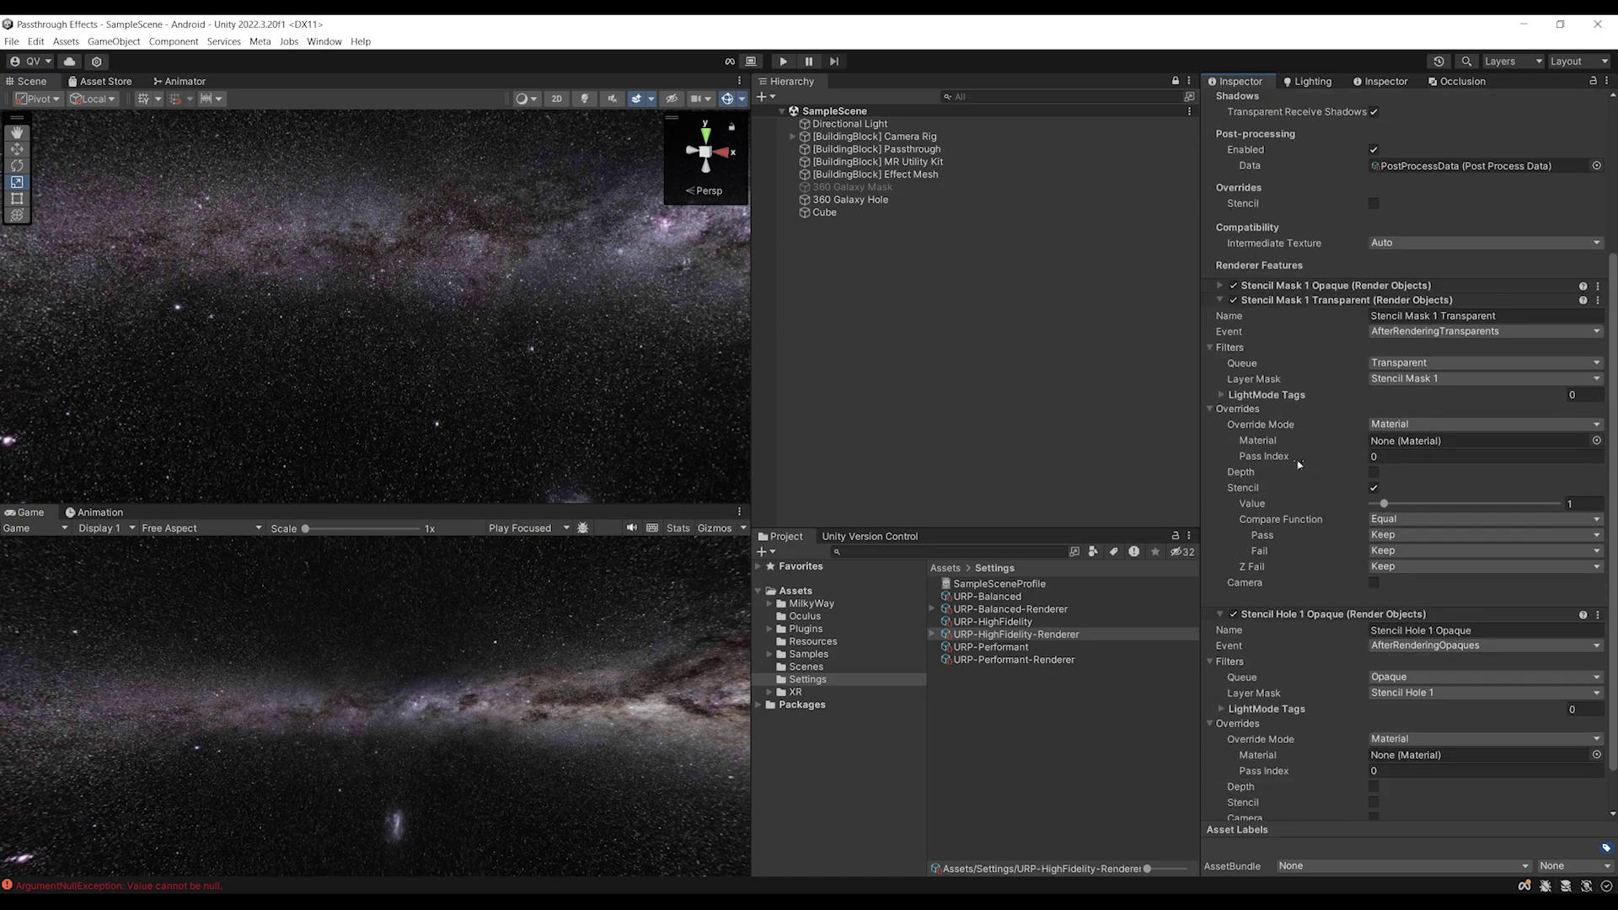
pyautogui.scroll(-1, 1330, 376)
pyautogui.click(1373, 752)
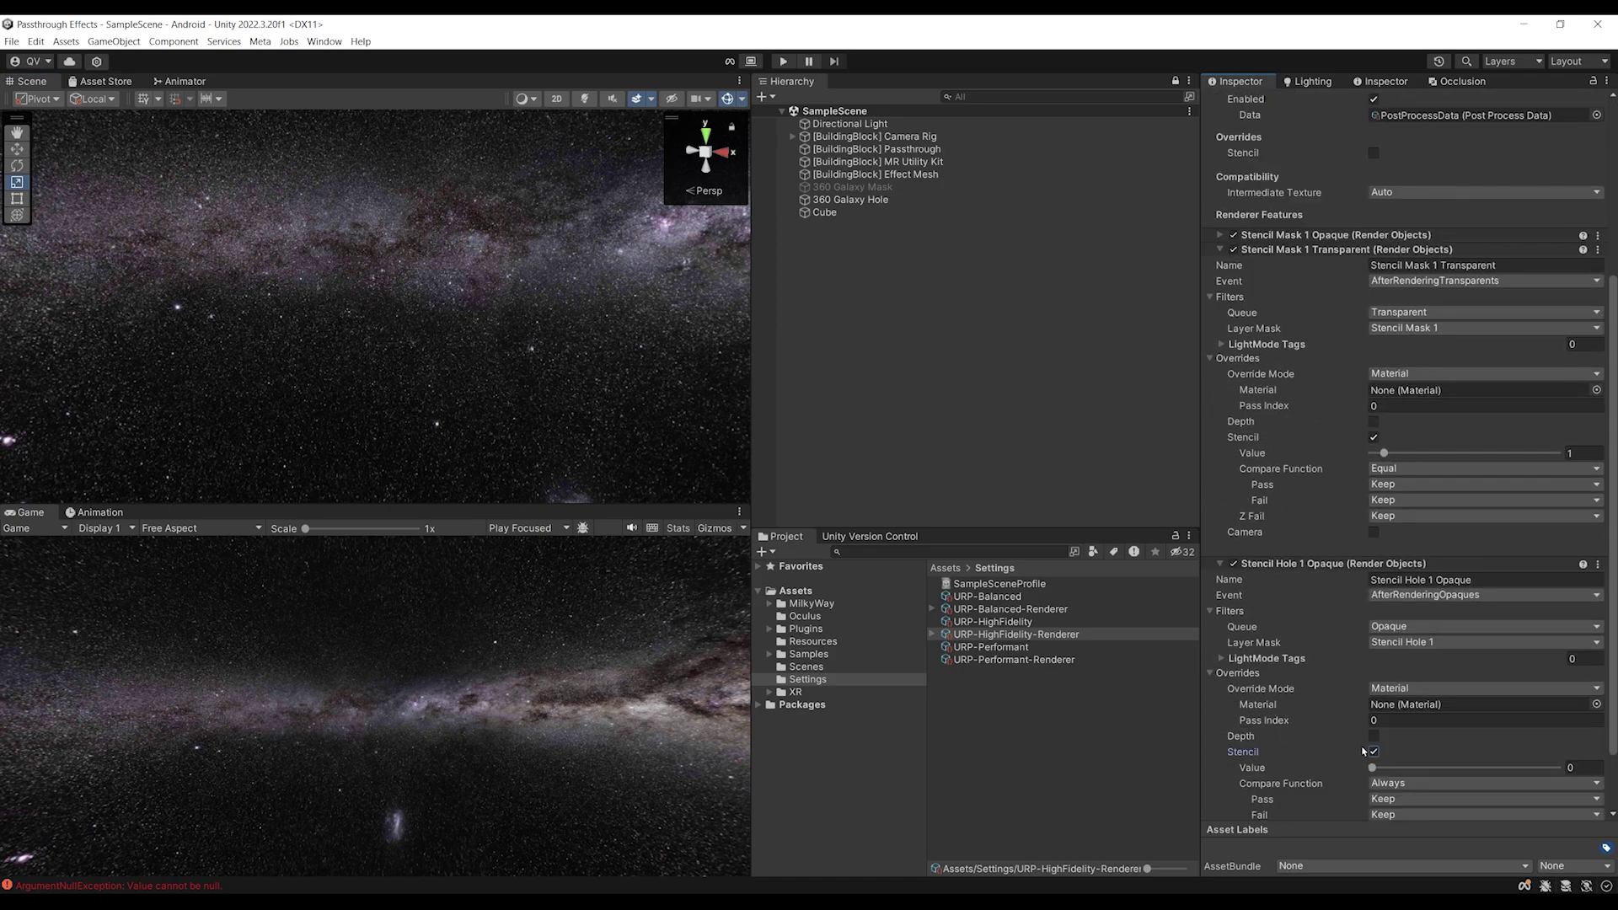
pyautogui.scroll(-2, 1292, 650)
pyautogui.click(1573, 688)
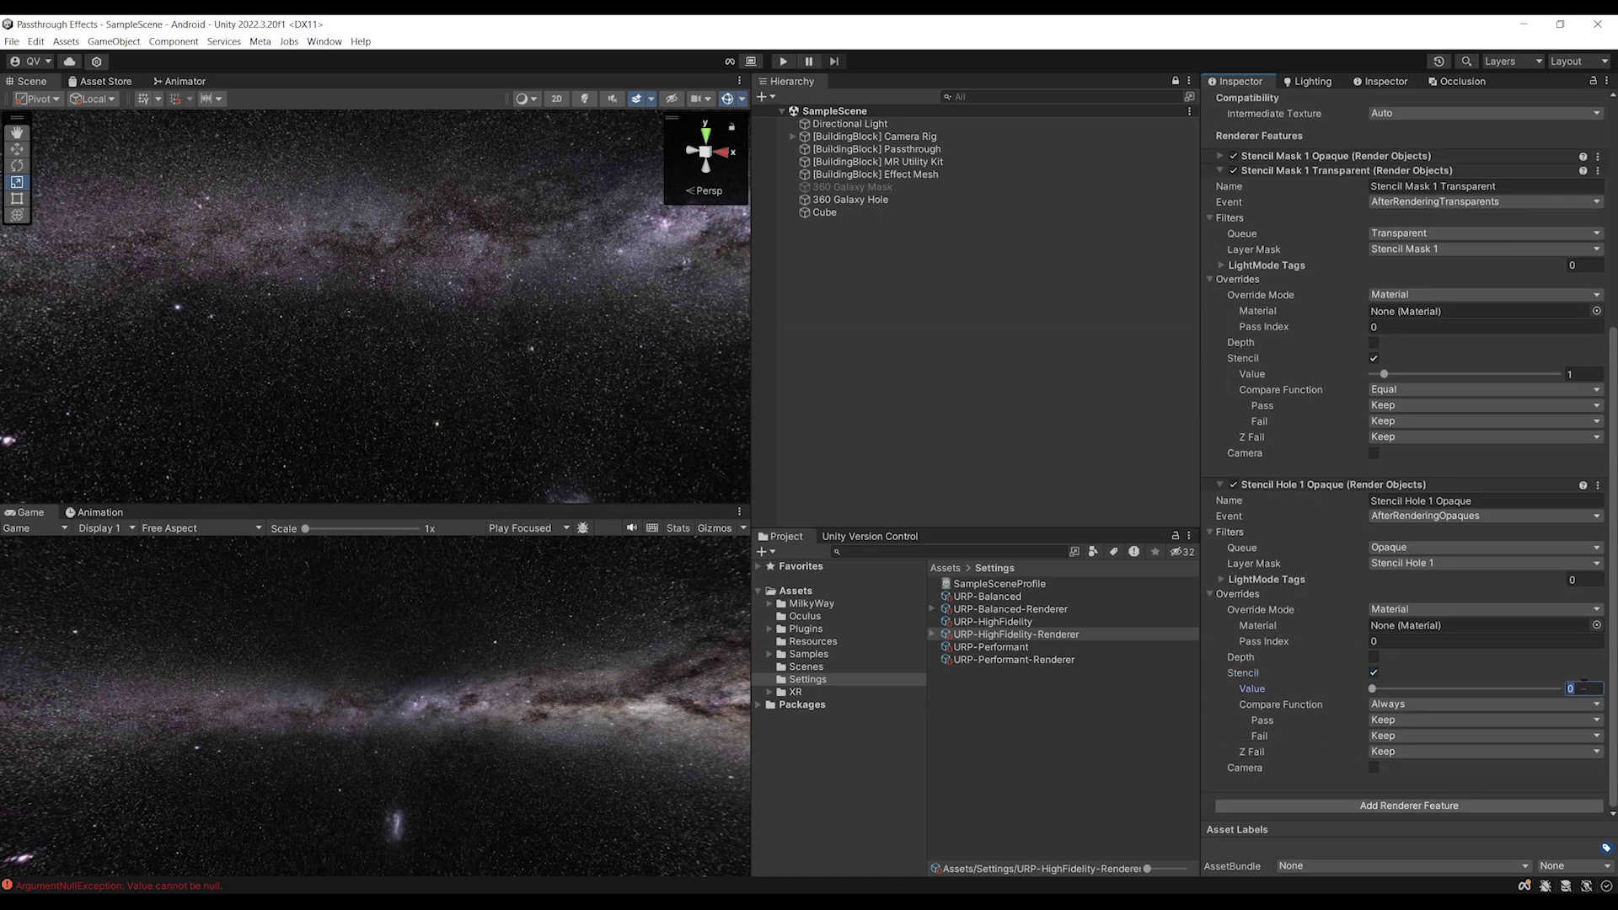
pyautogui.write('1')
pyautogui.scroll(5, 1428, 719)
pyautogui.scroll(-5, 1331, 681)
pyautogui.click(1395, 704)
pyautogui.click(1416, 814)
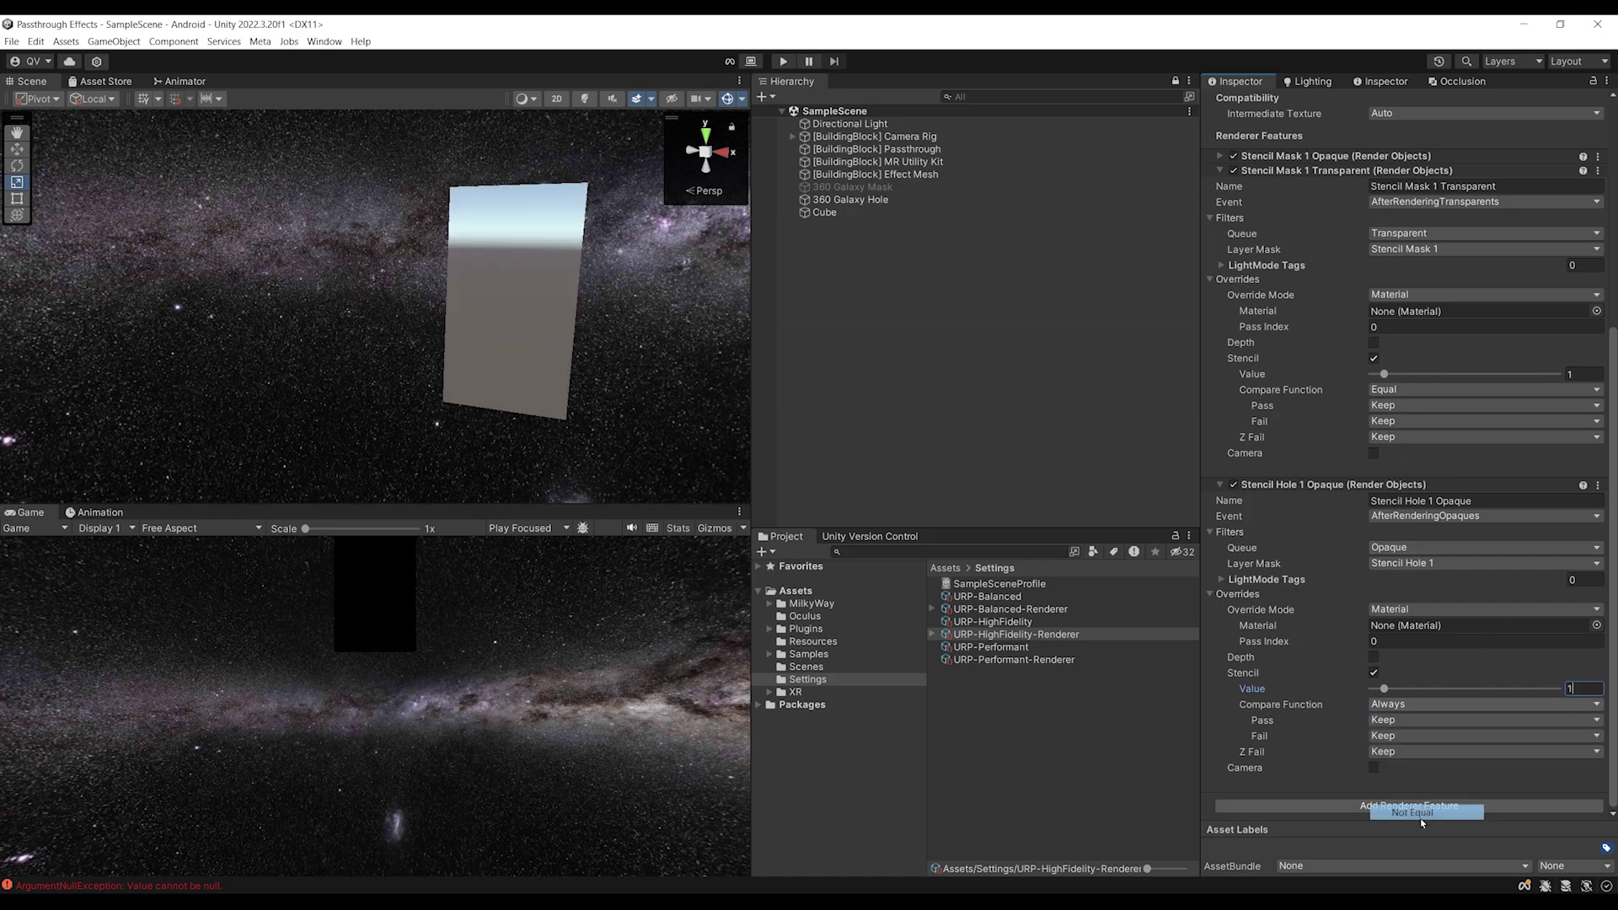
# Examine the hole the cube cuts into the galaxy and review the cube's Stencil 1 material
pyautogui.scroll(1, 493, 384)
pyautogui.moveTo(457, 370); pyautogui.dragTo(384, 355, button='right')
pyautogui.scroll(2, 426, 368)
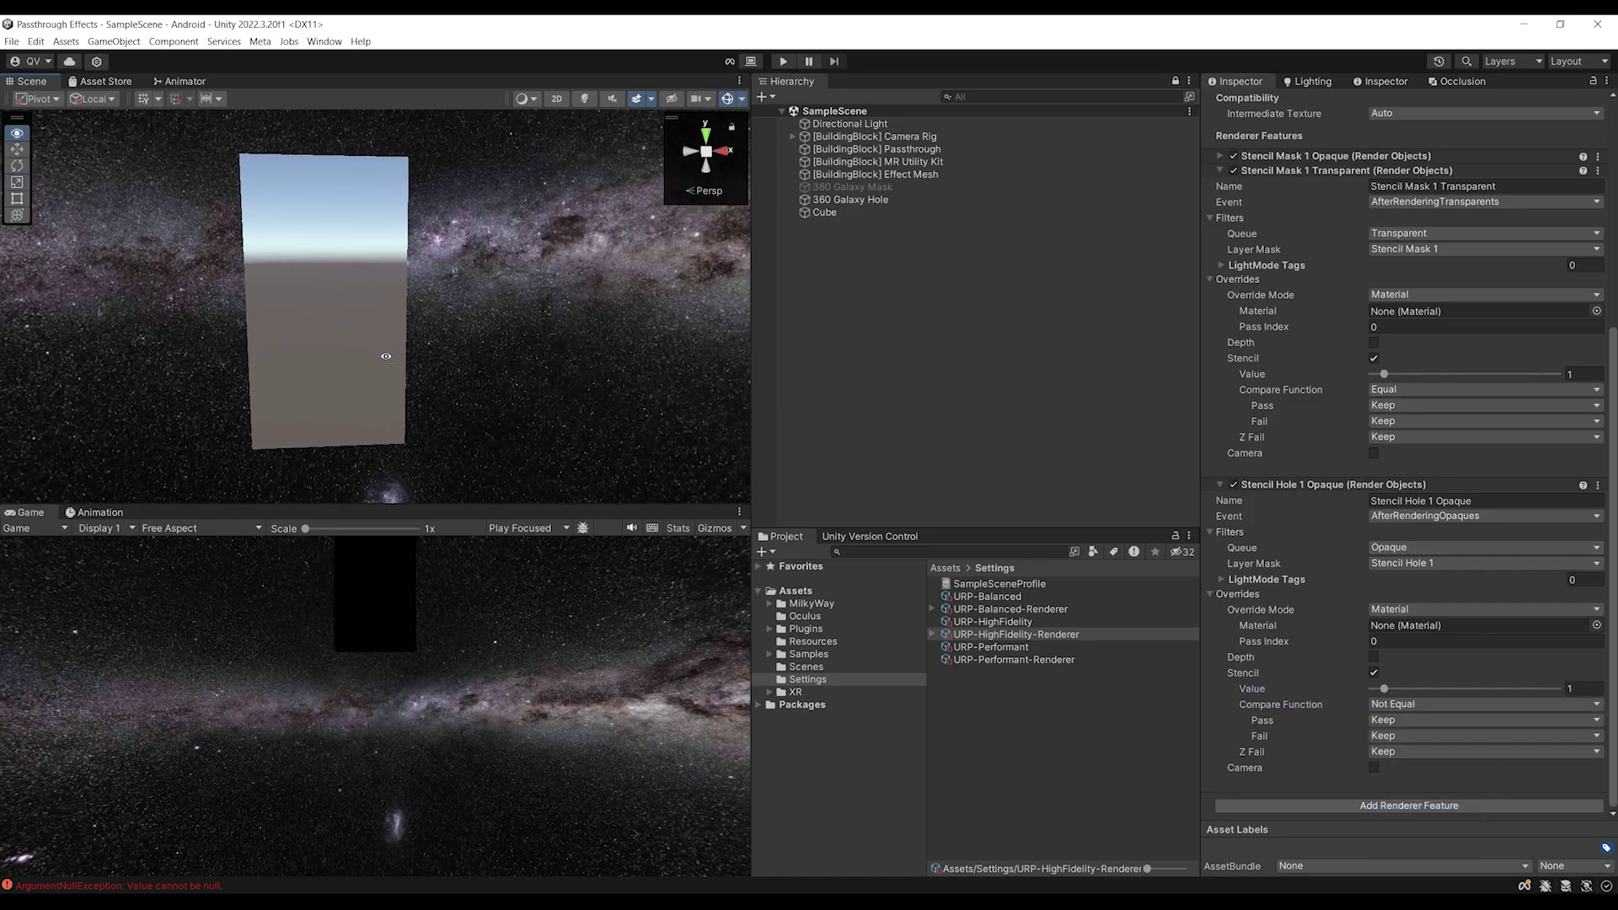
pyautogui.click(847, 212)
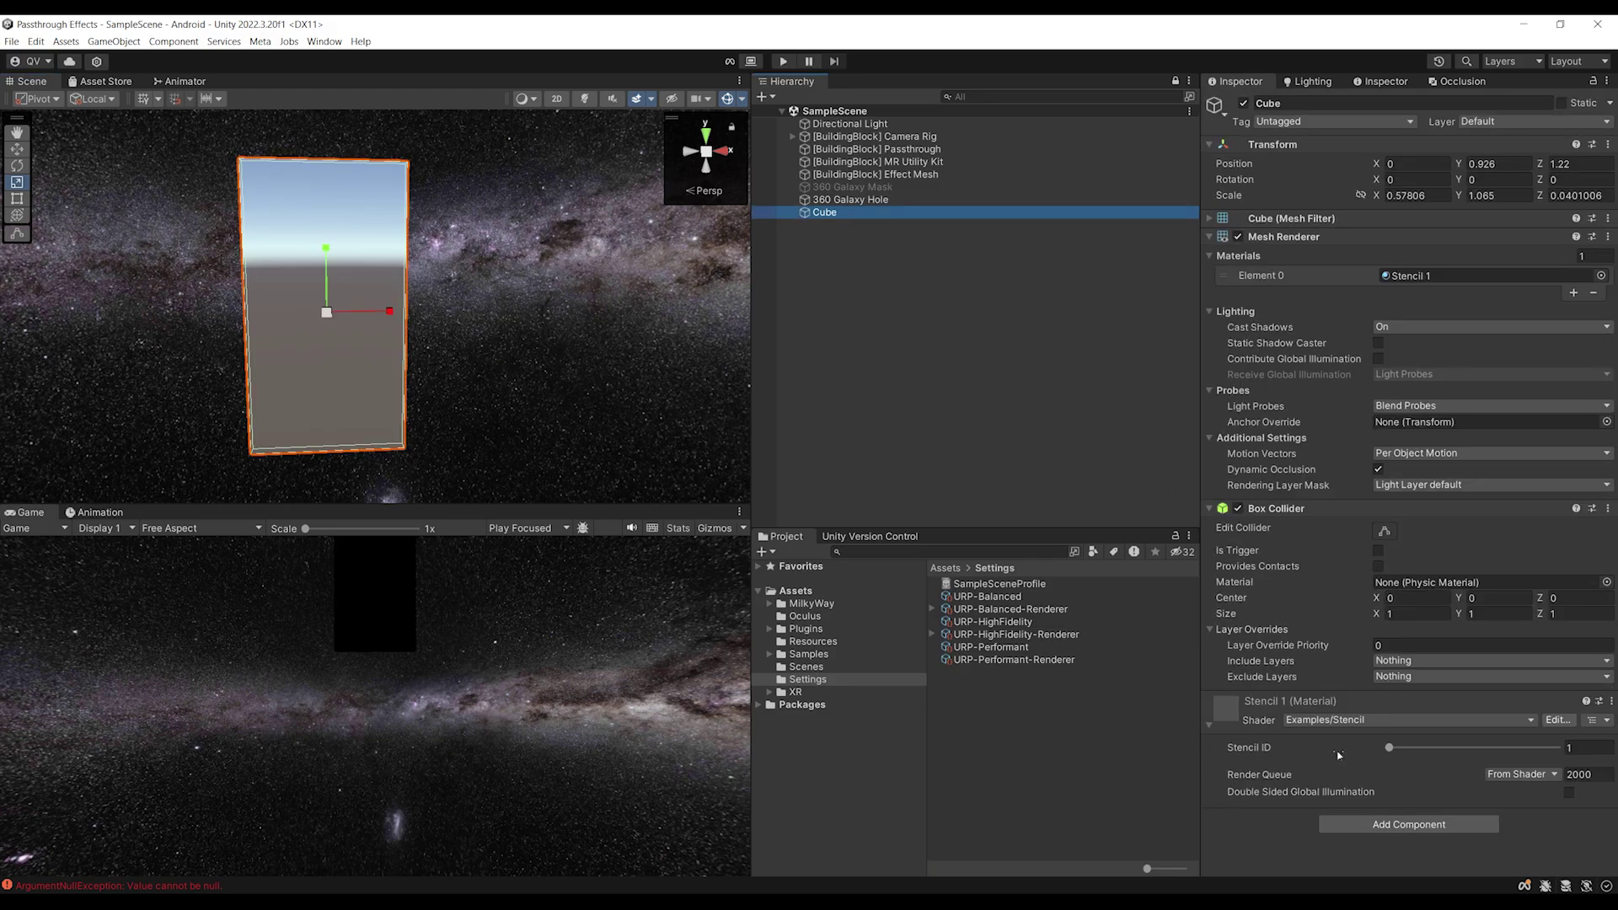
pyautogui.scroll(-3, 531, 368)
pyautogui.moveTo(532, 365); pyautogui.dragTo(505, 370, button='right')
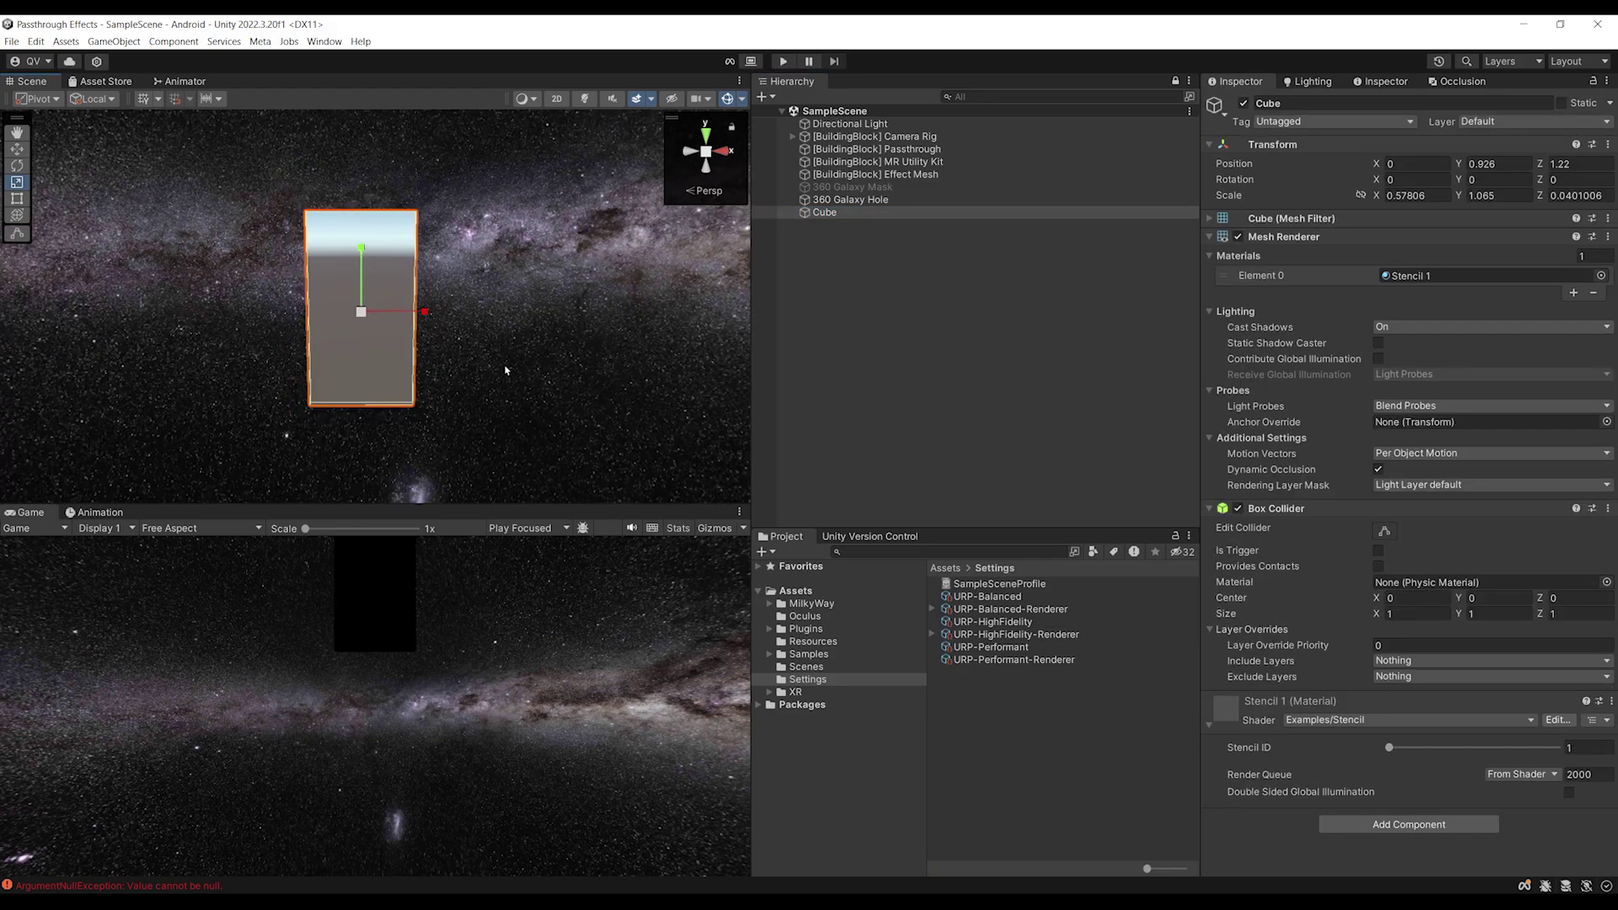
# Review the stencil settings of the Stencil Hole 1 Opaque feature in the URP-HighFidelity-Renderer asset
pyautogui.scroll(2, 506, 370)
pyautogui.click(1018, 634)
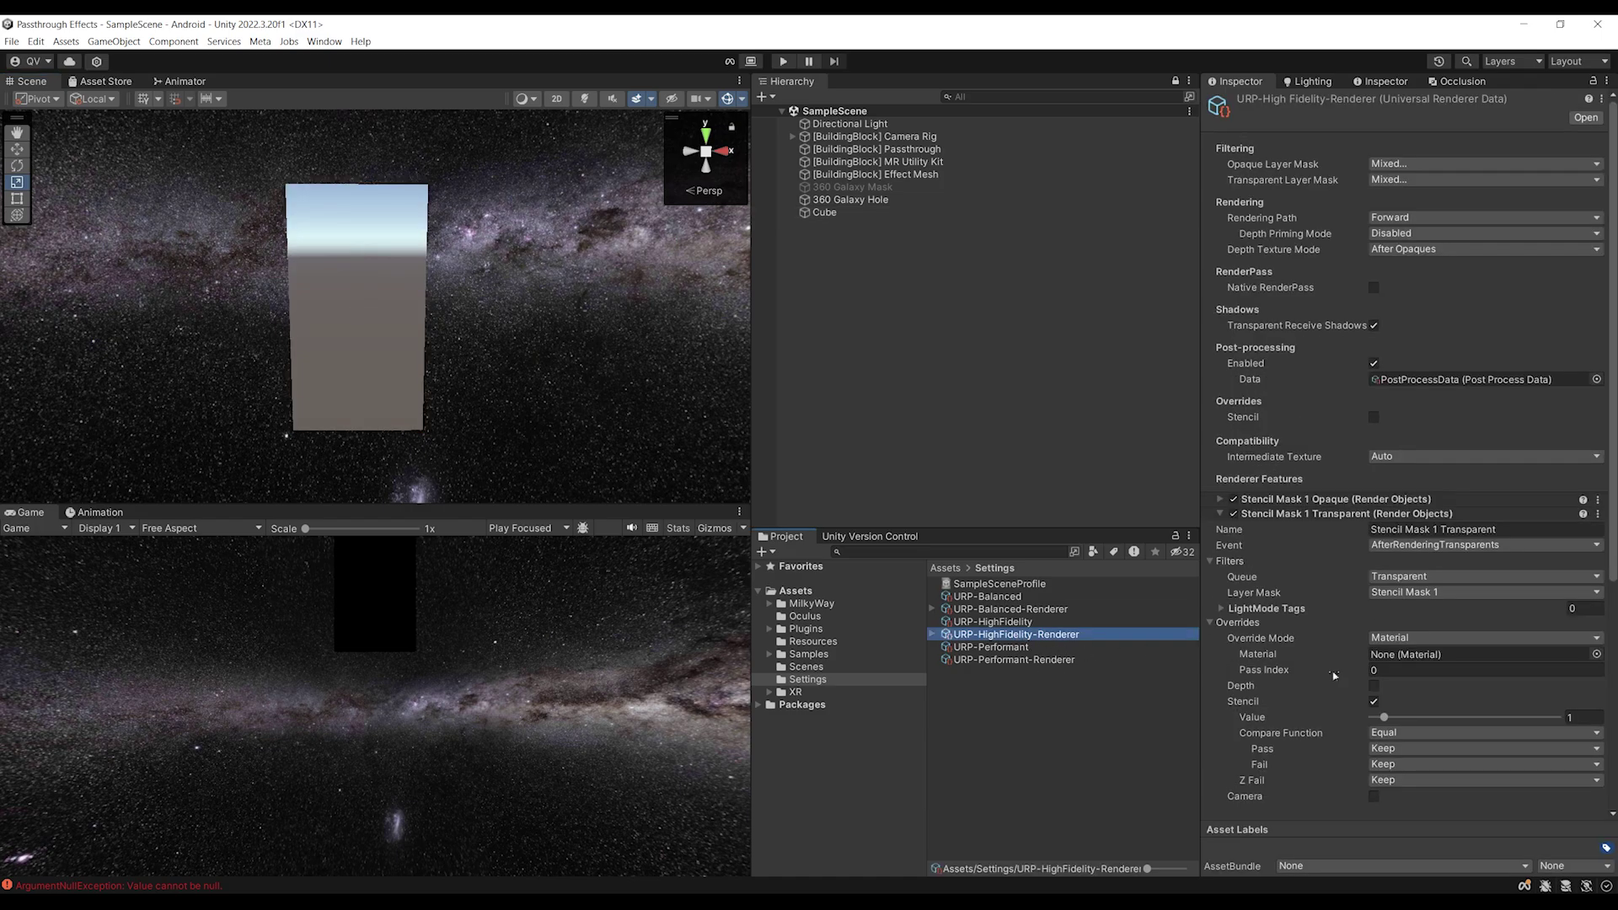
pyautogui.scroll(-10, 1386, 685)
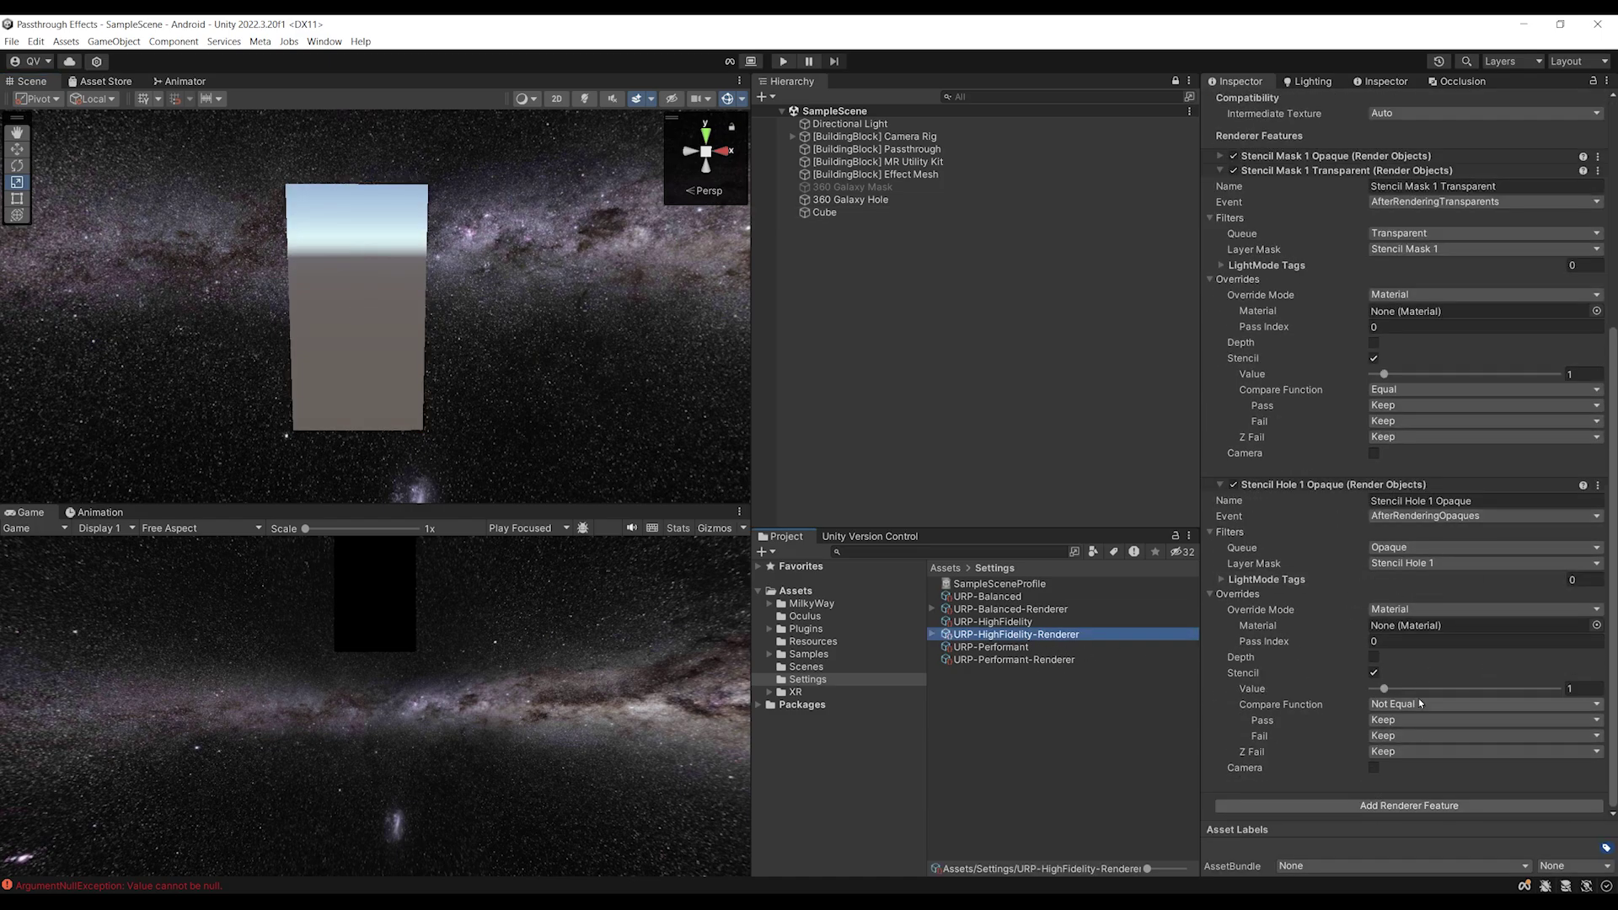
pyautogui.scroll(-1, 369, 296)
# Examine the cube's opening in the galaxy from several distances and angles, and look over the Effect Mesh settings
pyautogui.scroll(3, 404, 279)
pyautogui.moveTo(444, 267); pyautogui.dragTo(430, 249, button='middle')
pyautogui.keyDown('alt'); pyautogui.moveTo(419, 305); pyautogui.dragTo(210, 383); pyautogui.keyUp('alt')
pyautogui.scroll(-3, 473, 292)
pyautogui.click(377, 328)
pyautogui.hotkey('ctrl', 'z')
pyautogui.scroll(2, 356, 335)
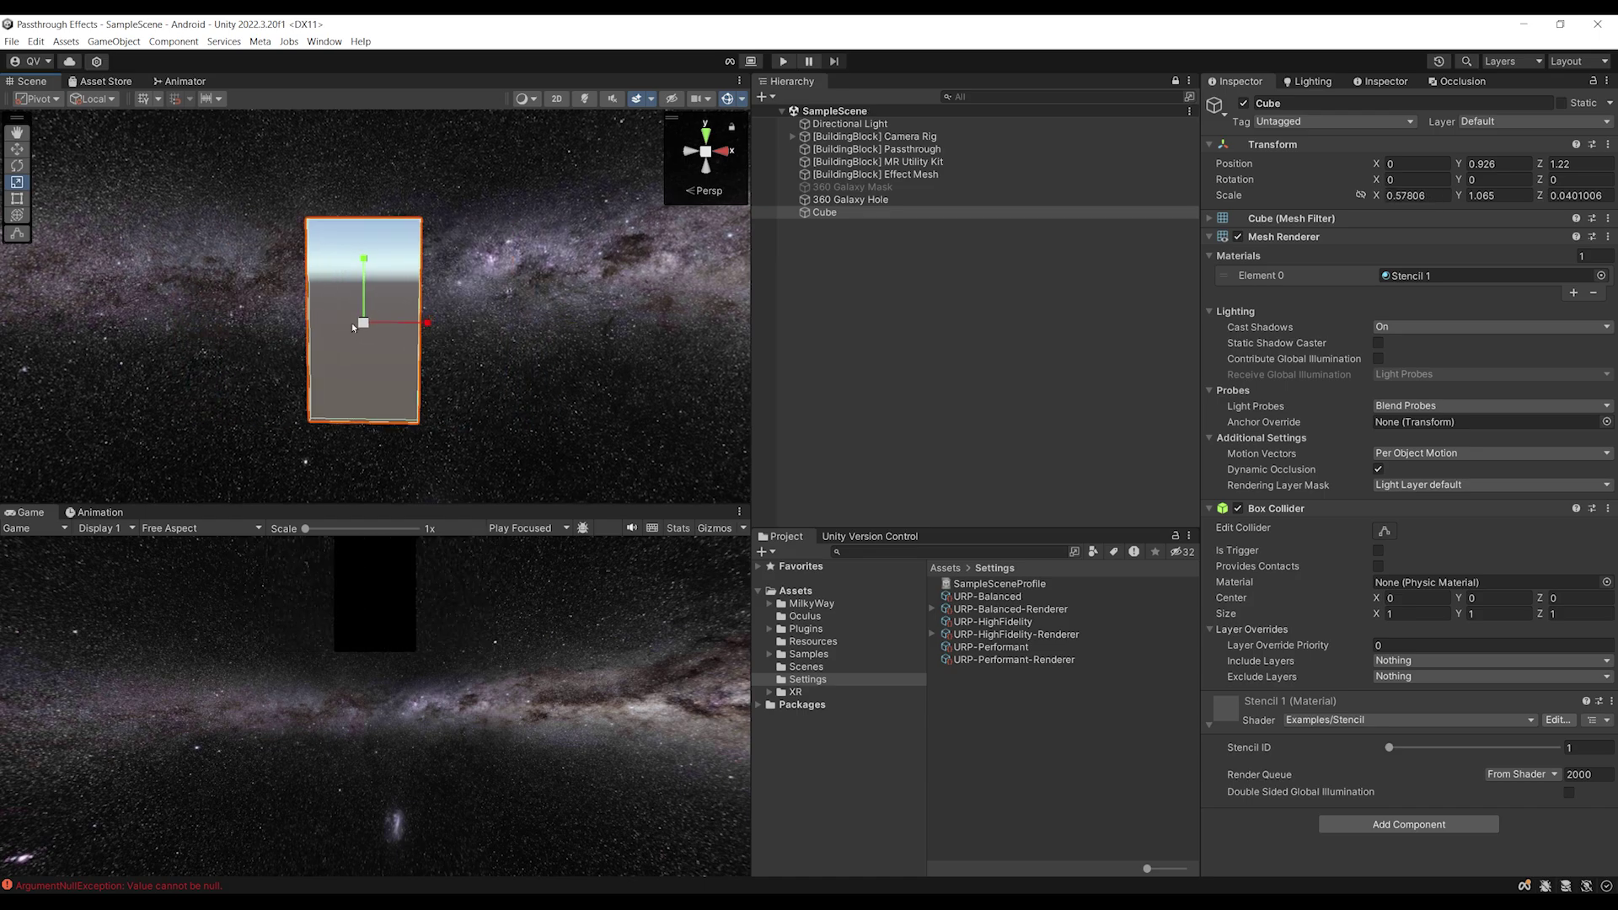
pyautogui.keyDown('alt'); pyautogui.moveTo(353, 323); pyautogui.dragTo(373, 331); pyautogui.keyUp('alt')
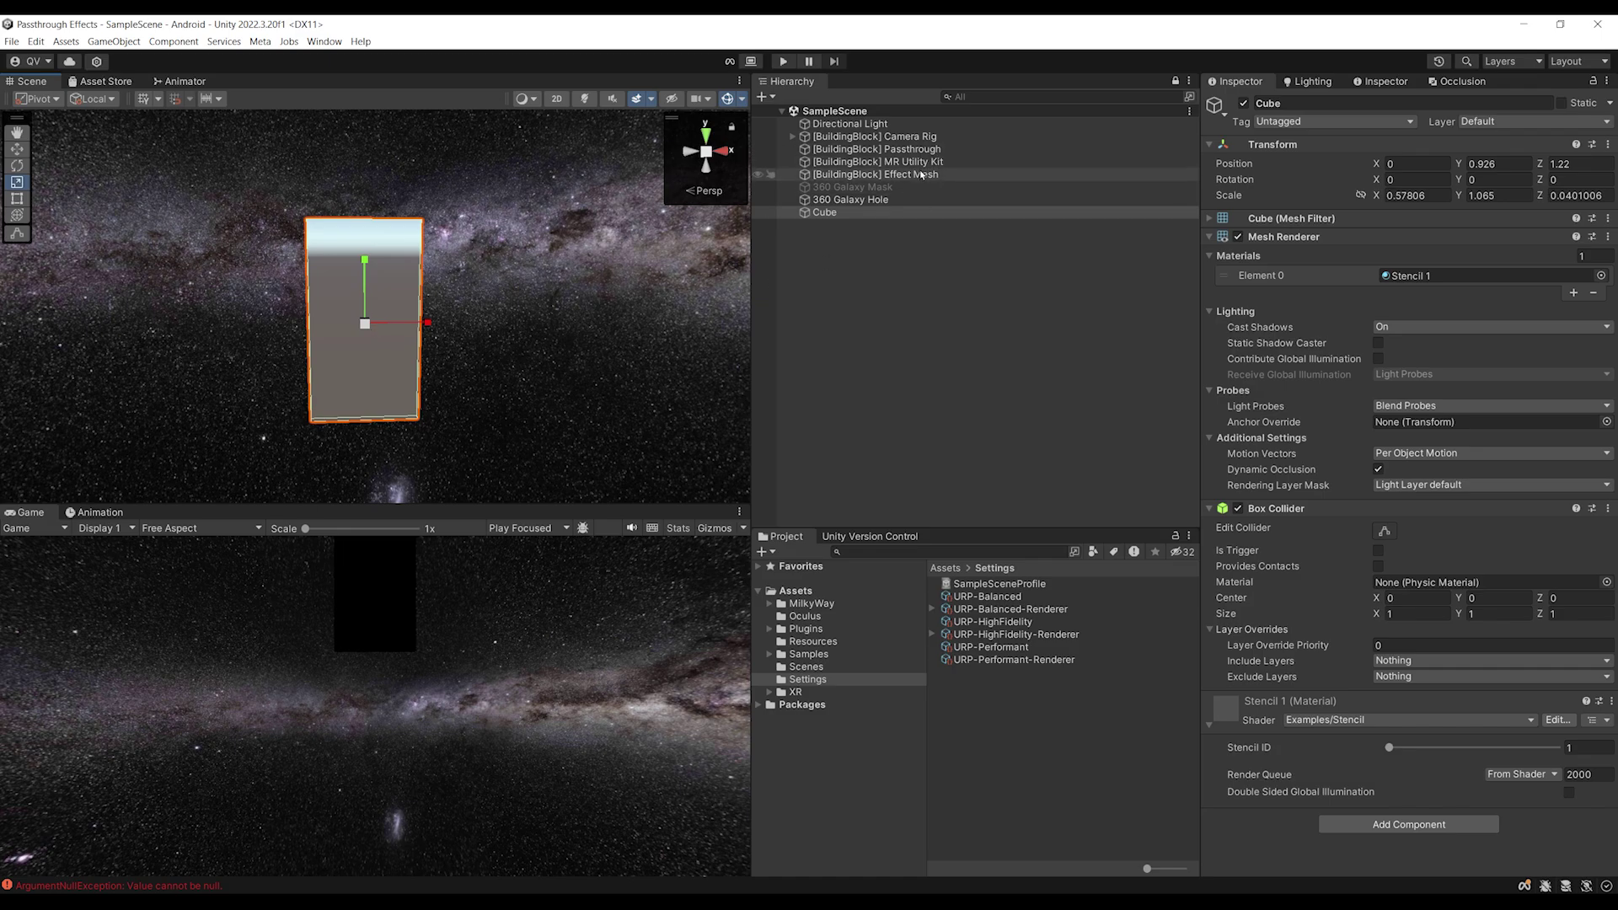
pyautogui.click(876, 174)
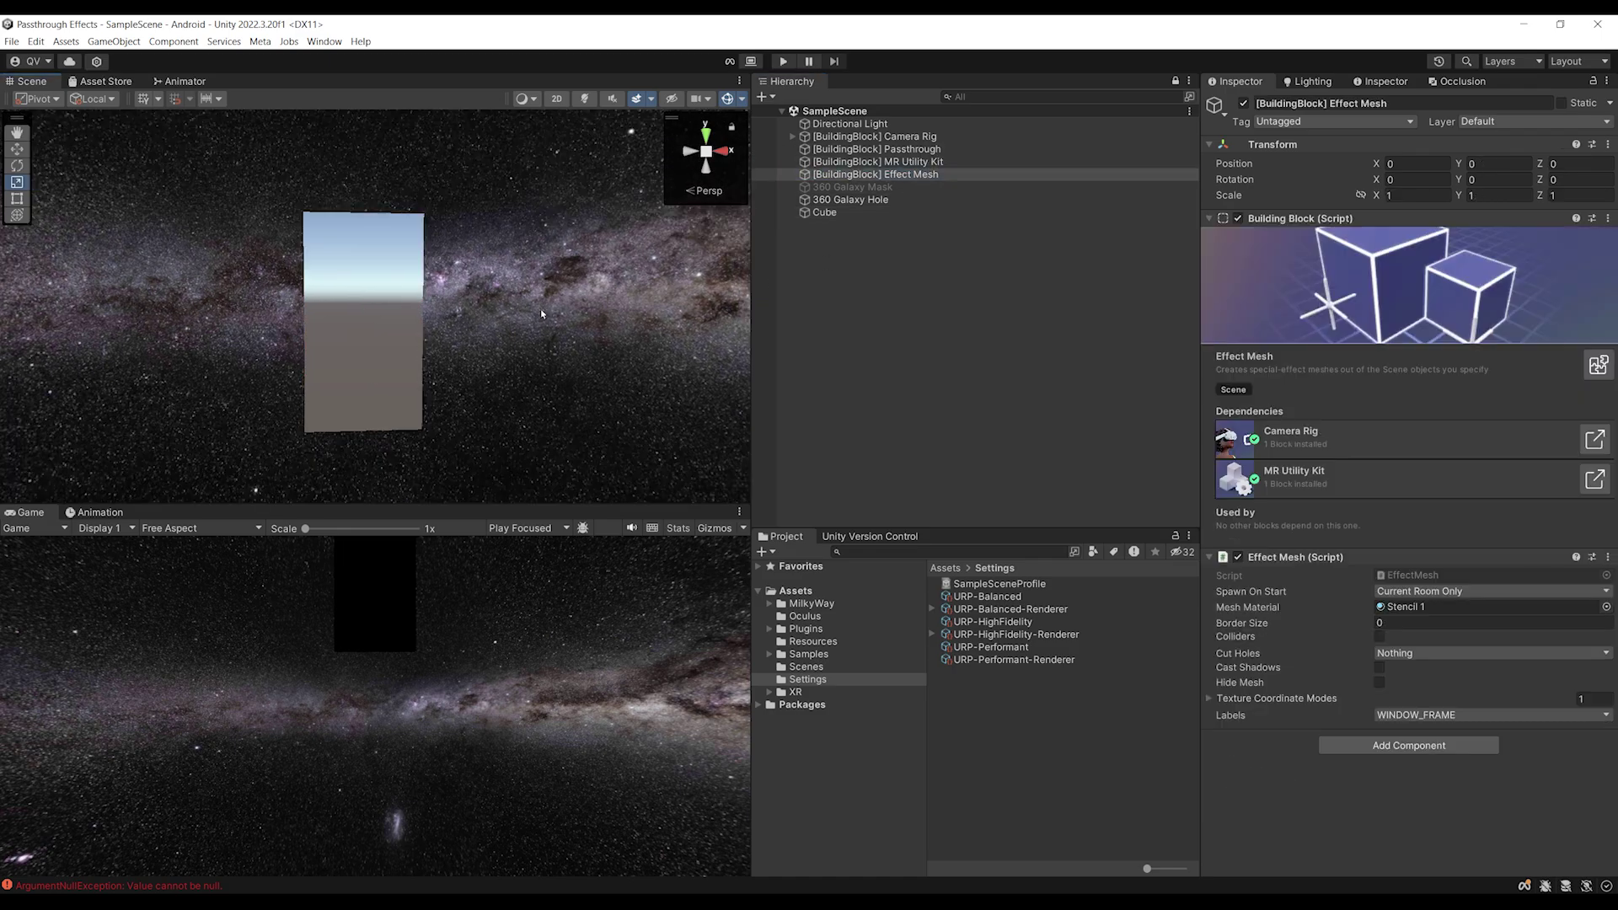
pyautogui.keyDown('alt'); pyautogui.moveTo(460, 337); pyautogui.dragTo(444, 275); pyautogui.keyUp('alt')
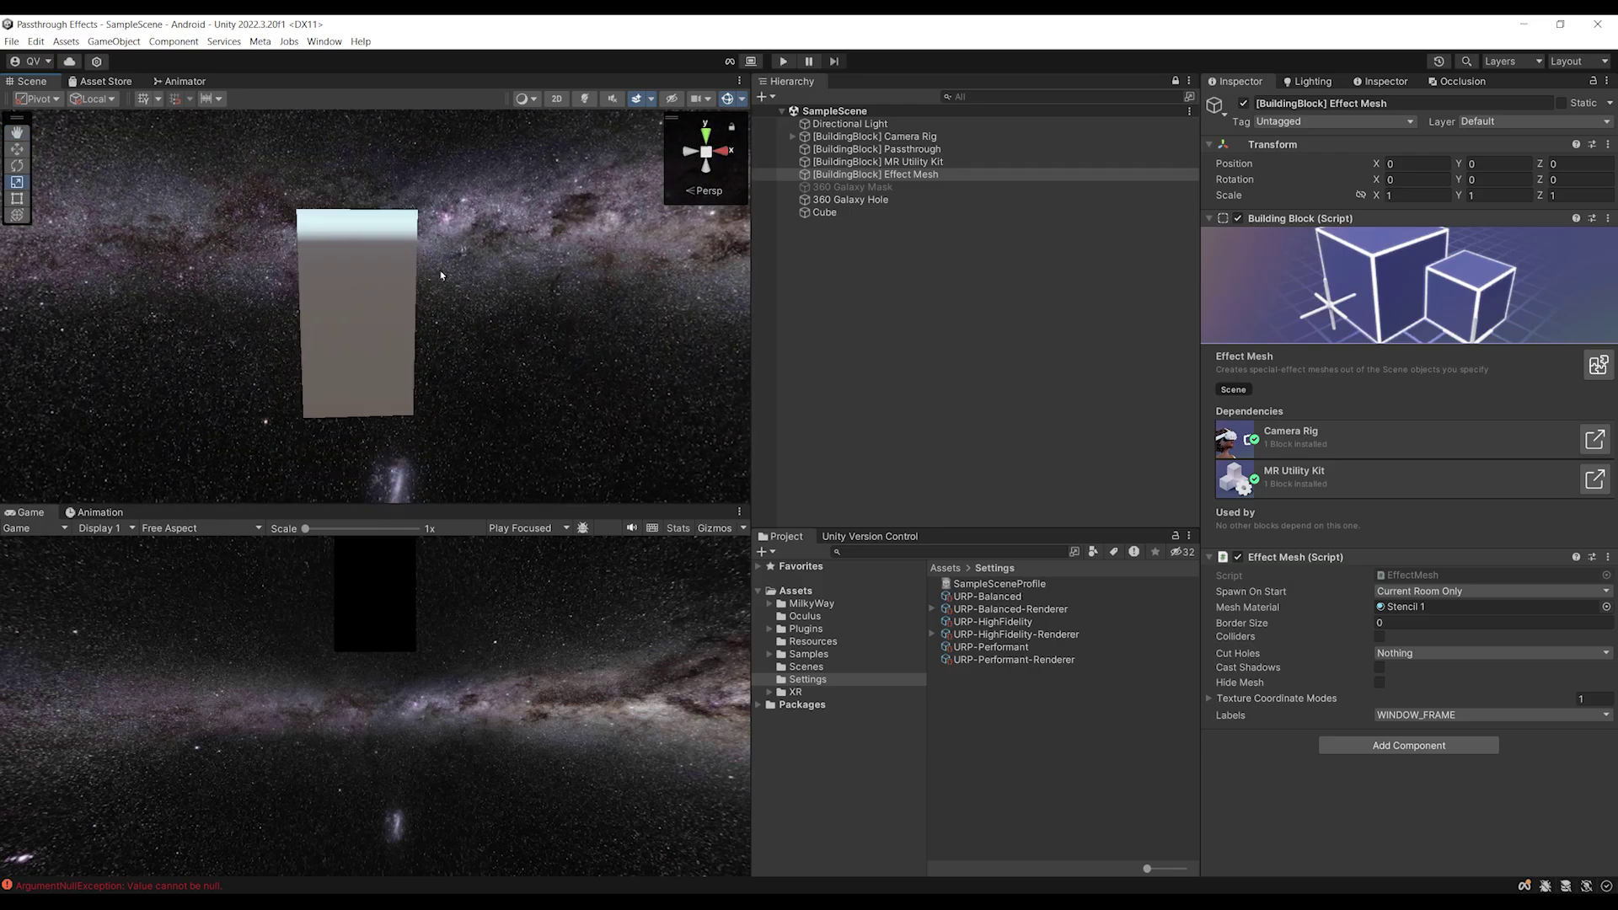
pyautogui.scroll(3, 440, 274)
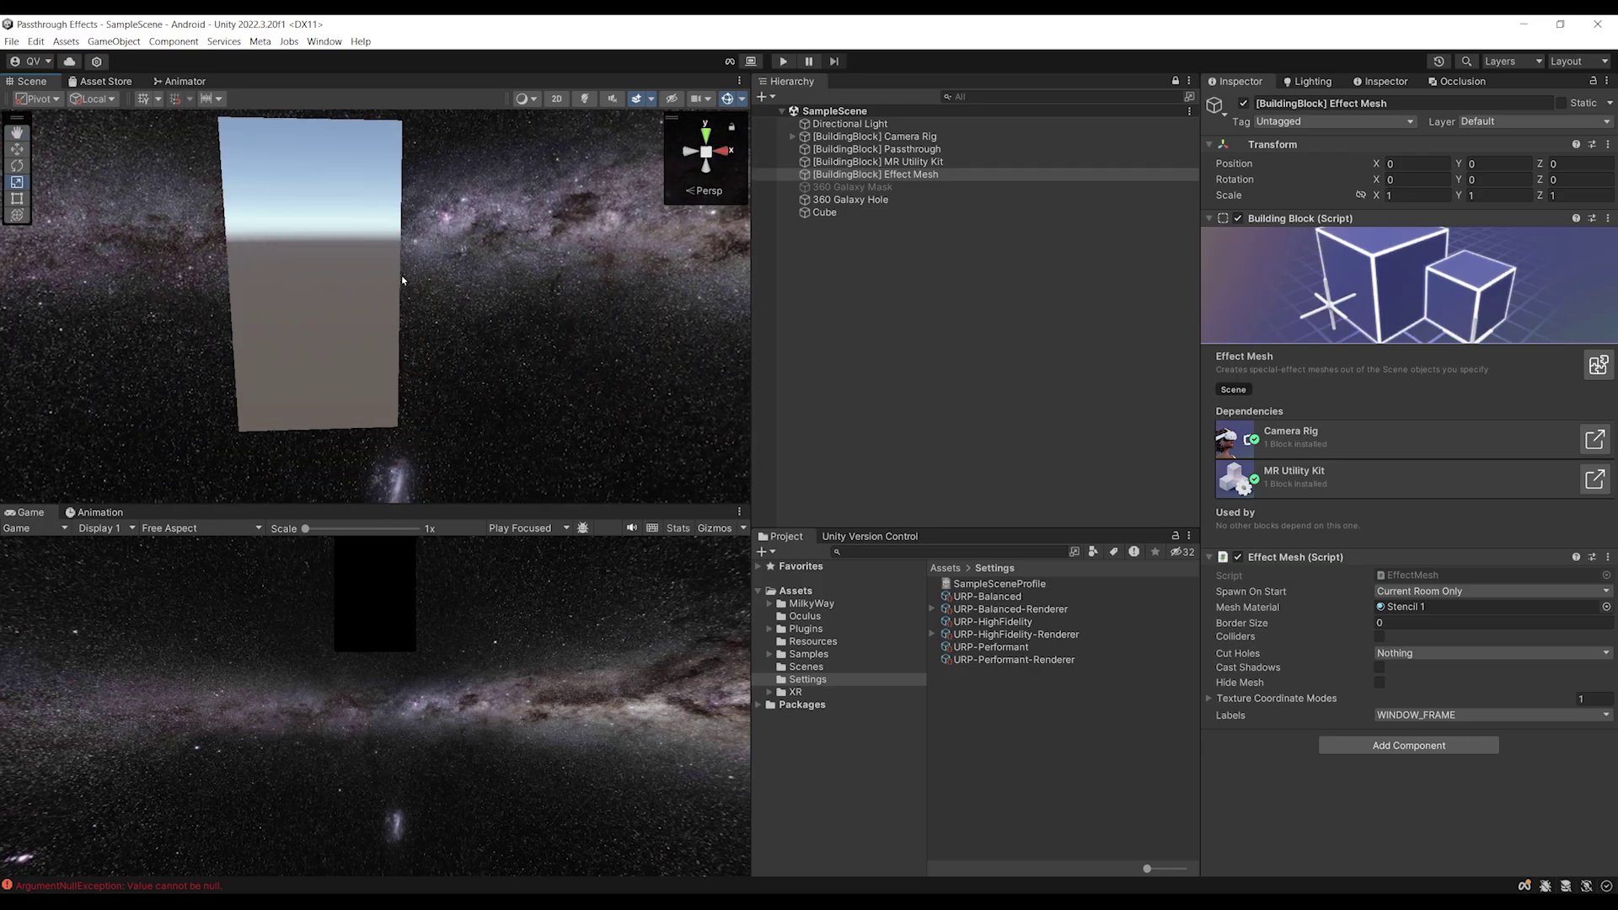
pyautogui.scroll(-2, 403, 280)
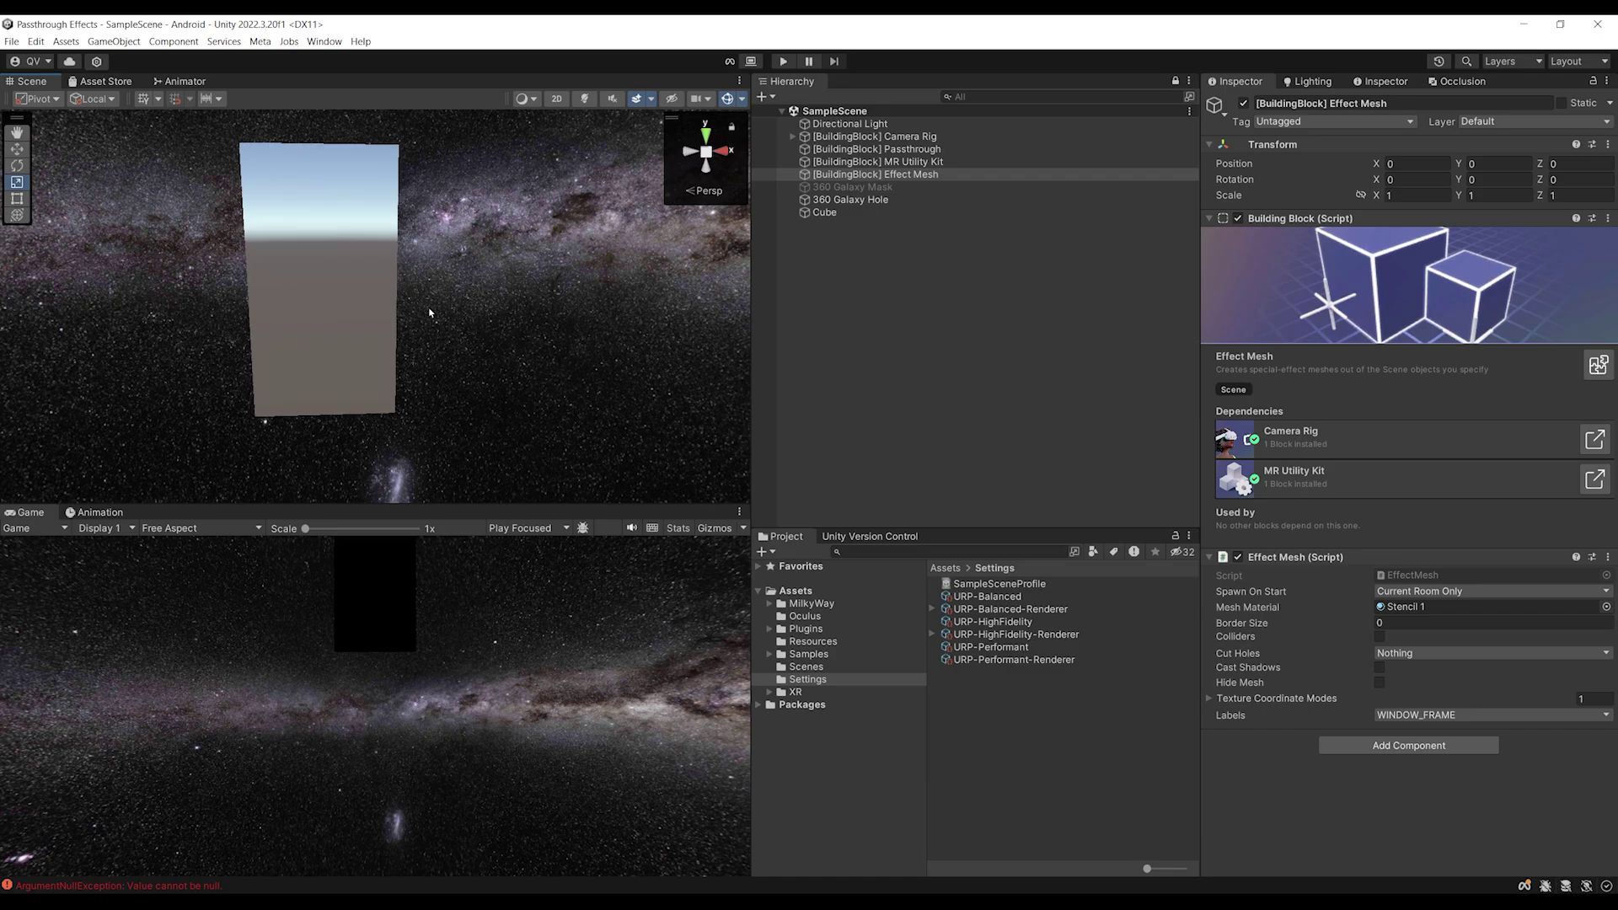
pyautogui.keyDown('alt'); pyautogui.moveTo(430, 315); pyautogui.dragTo(606, 292); pyautogui.keyUp('alt')
pyautogui.doubleClick(825, 211)
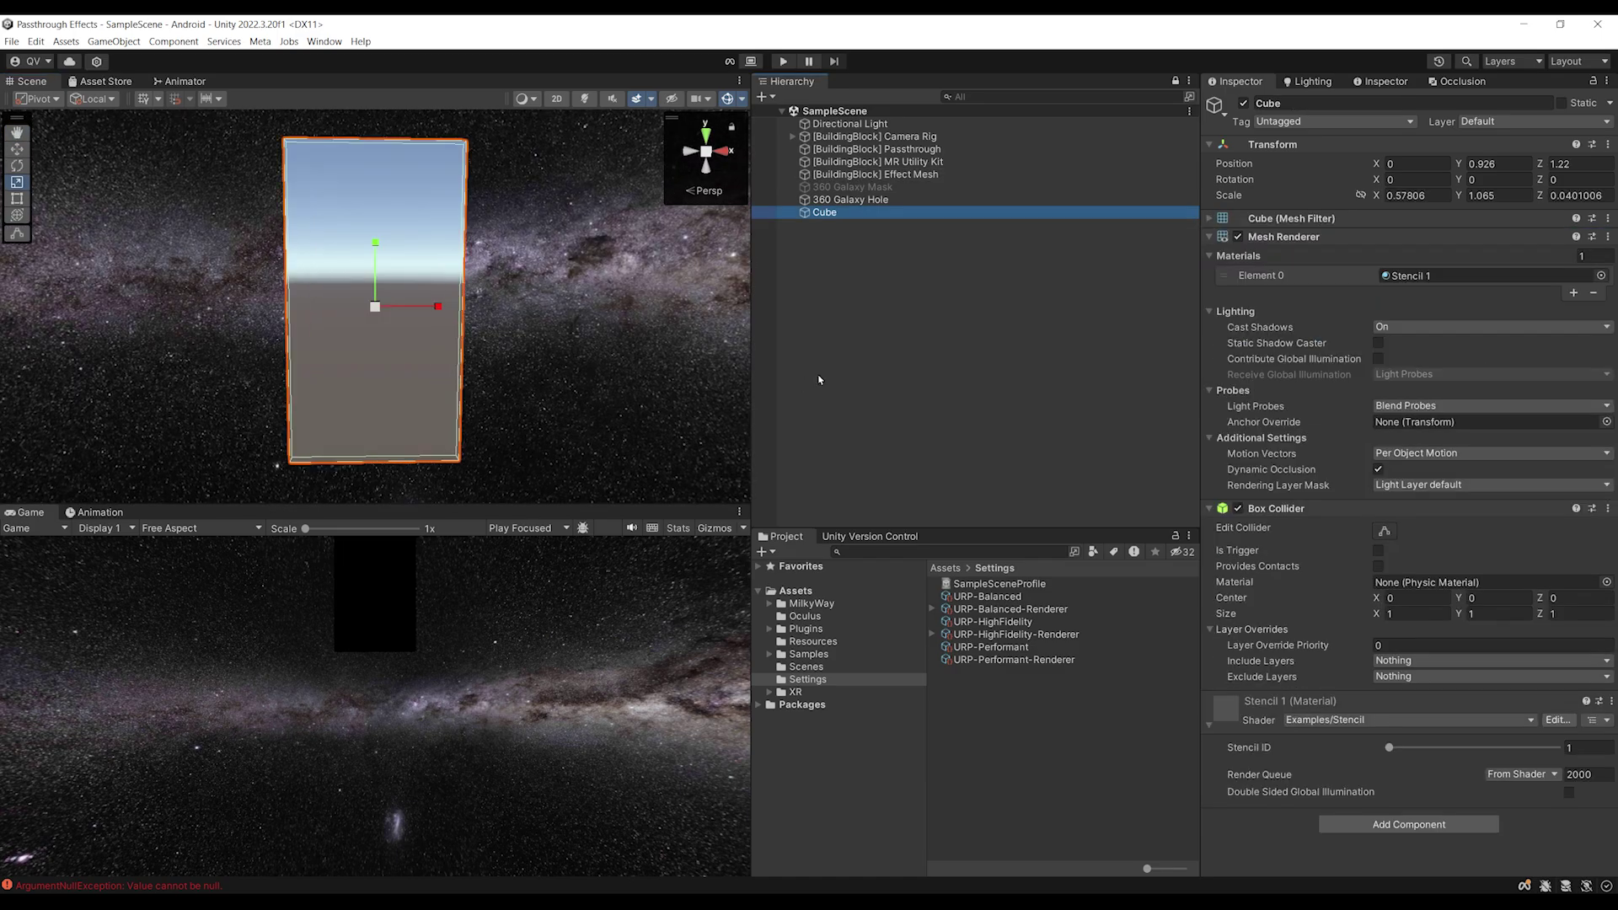
# Set the labels of the Effect Mesh building block to FLOOR only
pyautogui.click(885, 174)
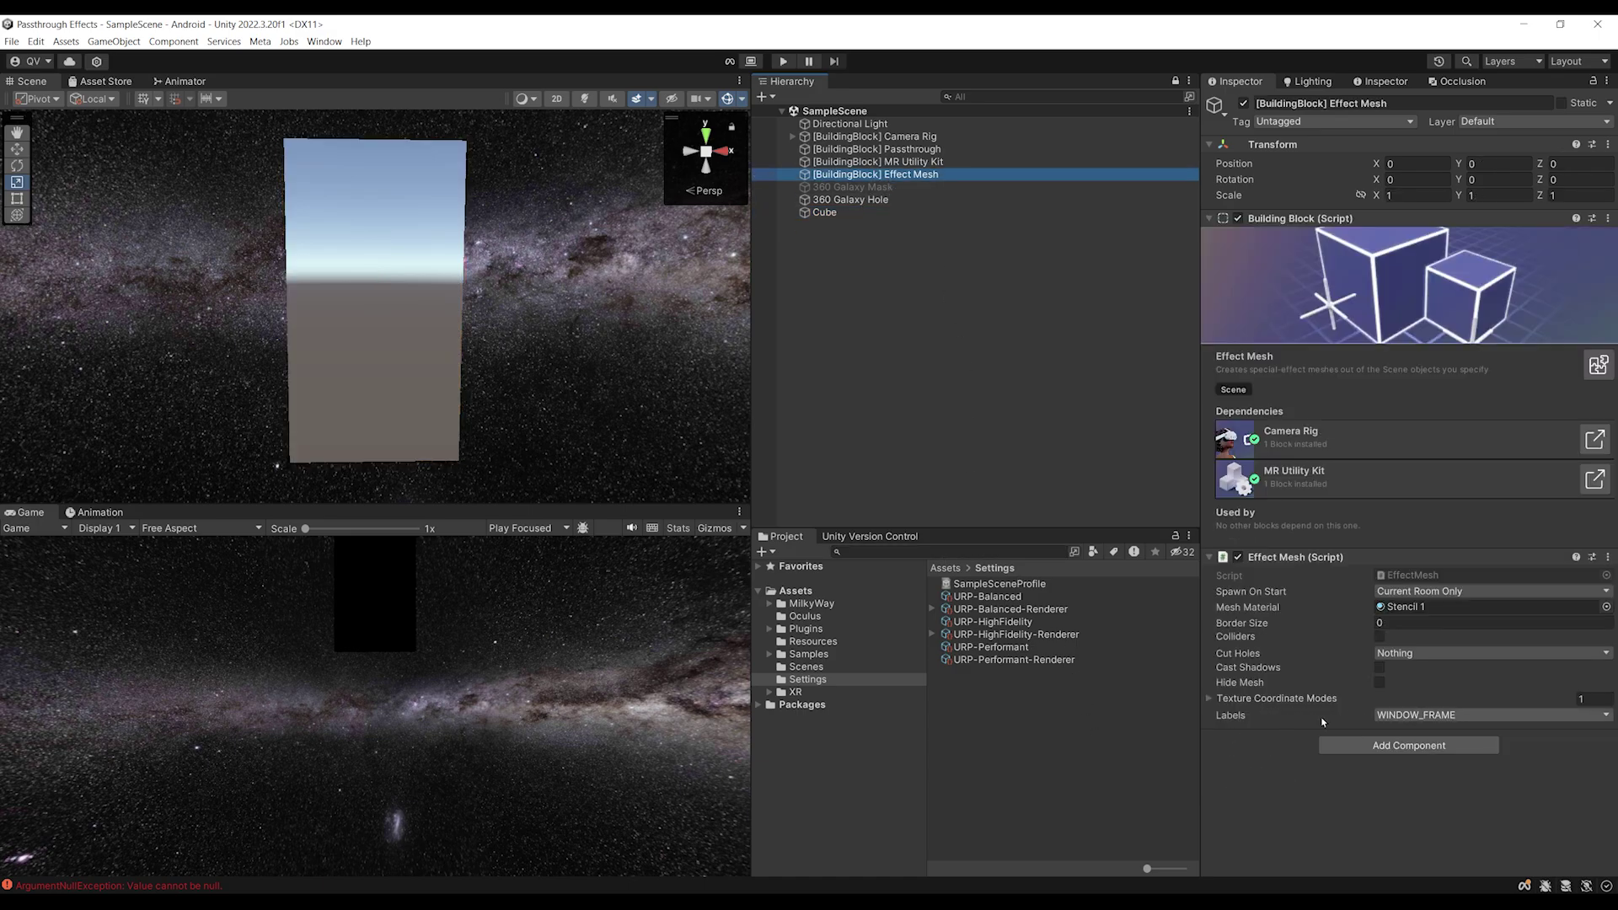
pyautogui.click(1427, 715)
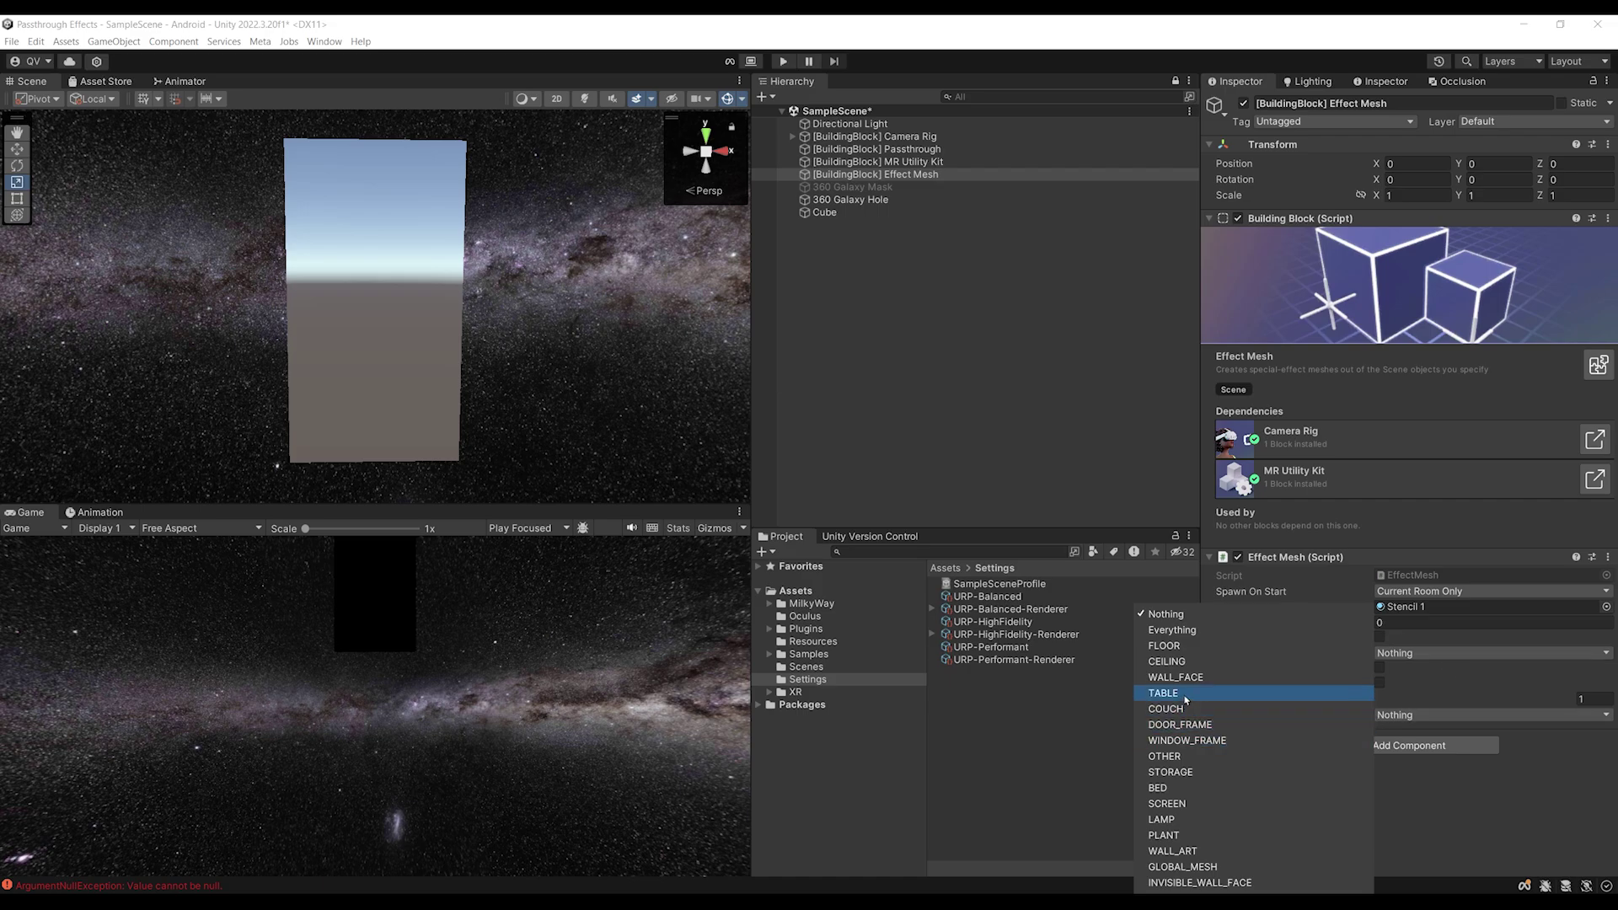
pyautogui.click(1168, 646)
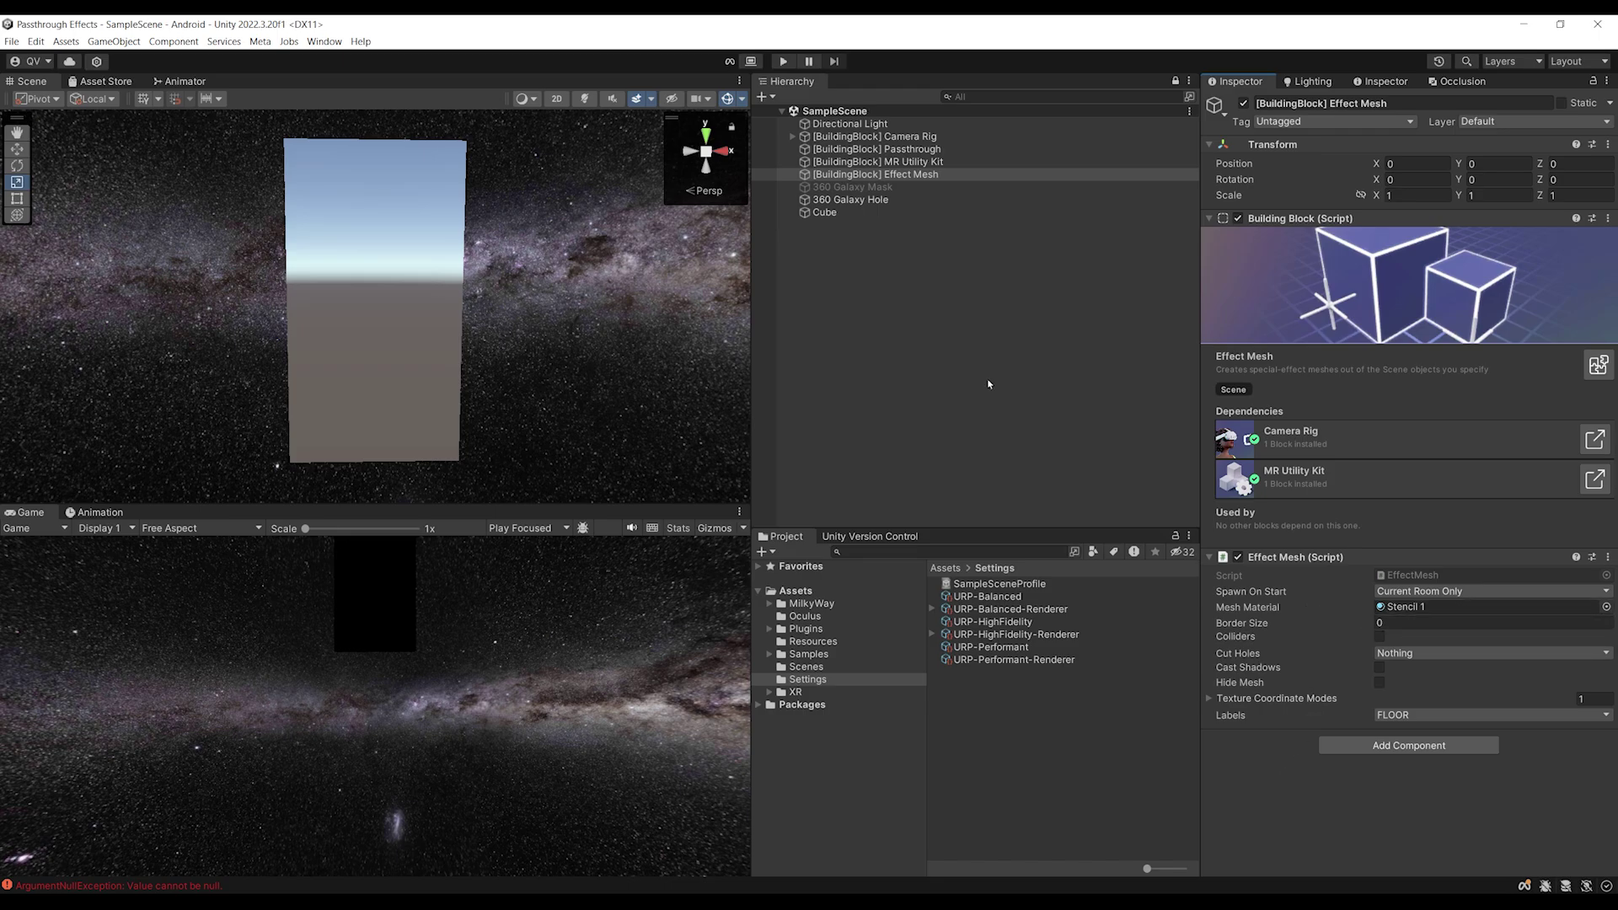
# Deactivate the Cube object in the scene and build the project
pyautogui.click(858, 211)
pyautogui.click(1244, 103)
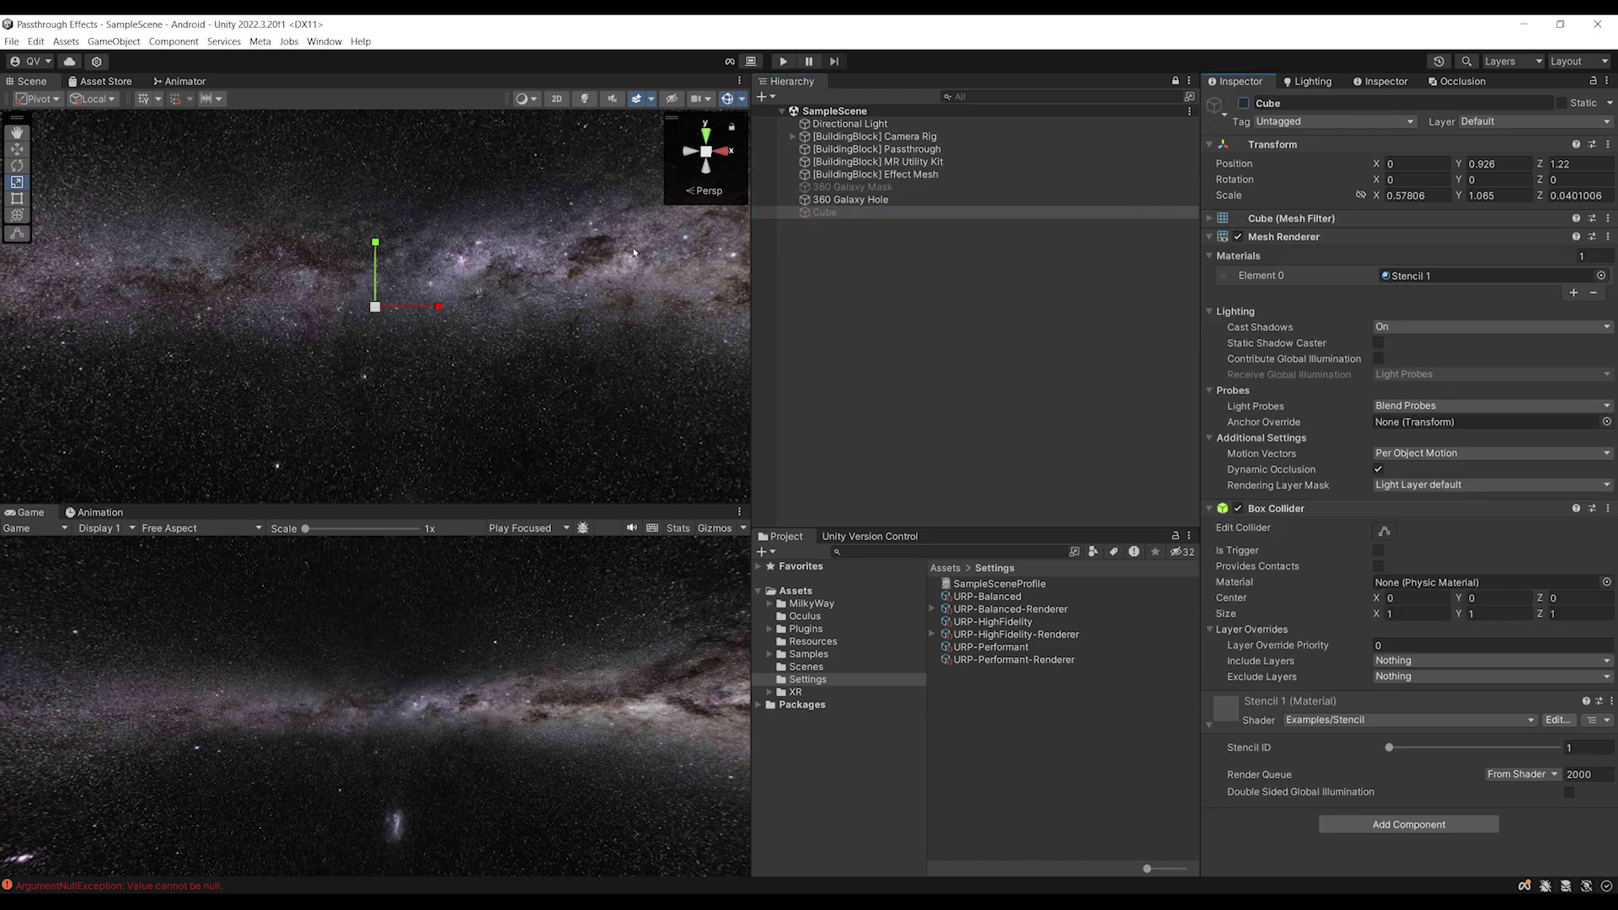
pyautogui.click(754, 304)
pyautogui.click(12, 41)
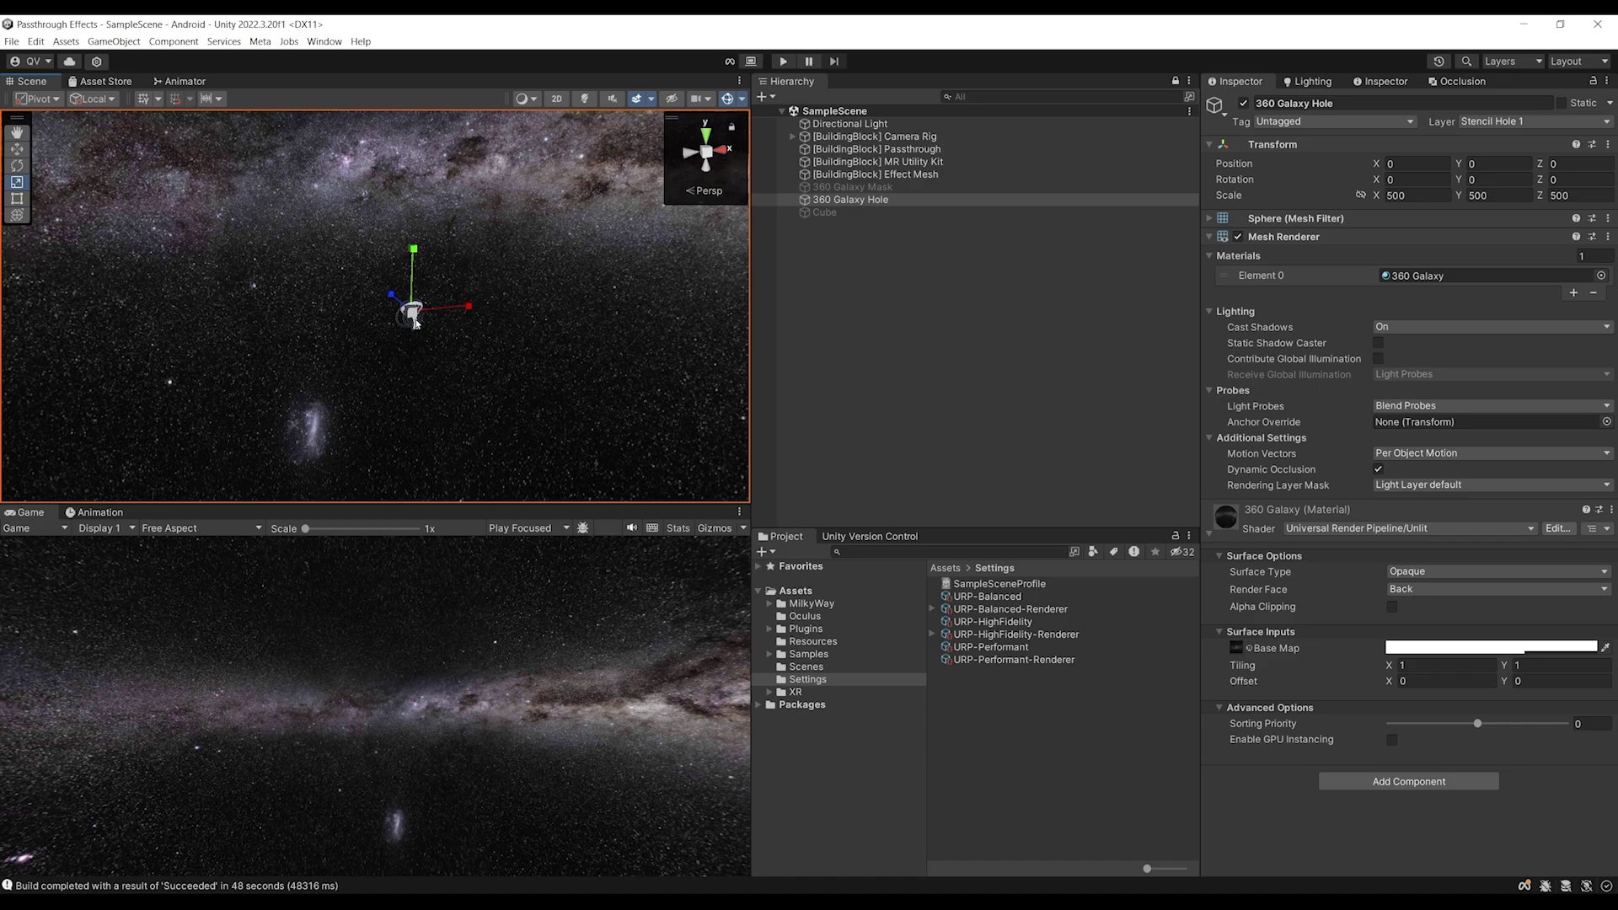
# Deactivate the 360 Galaxy Hole object in the scene
pyautogui.moveTo(415, 323); pyautogui.dragTo(420, 276, button='right')
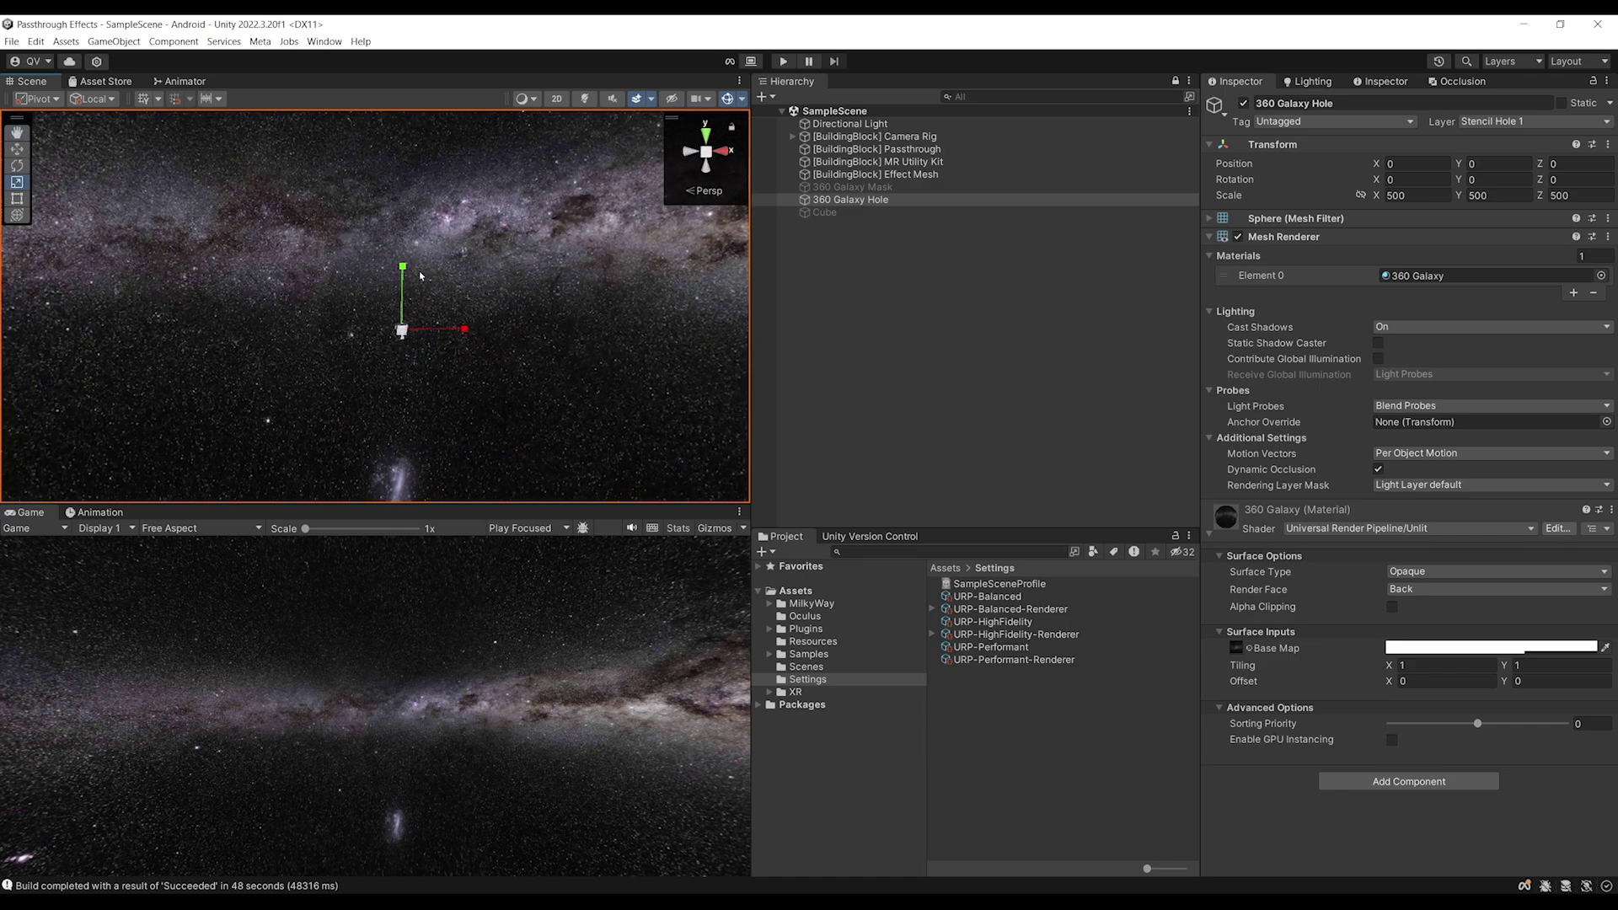
pyautogui.click(1244, 103)
pyautogui.click(960, 301)
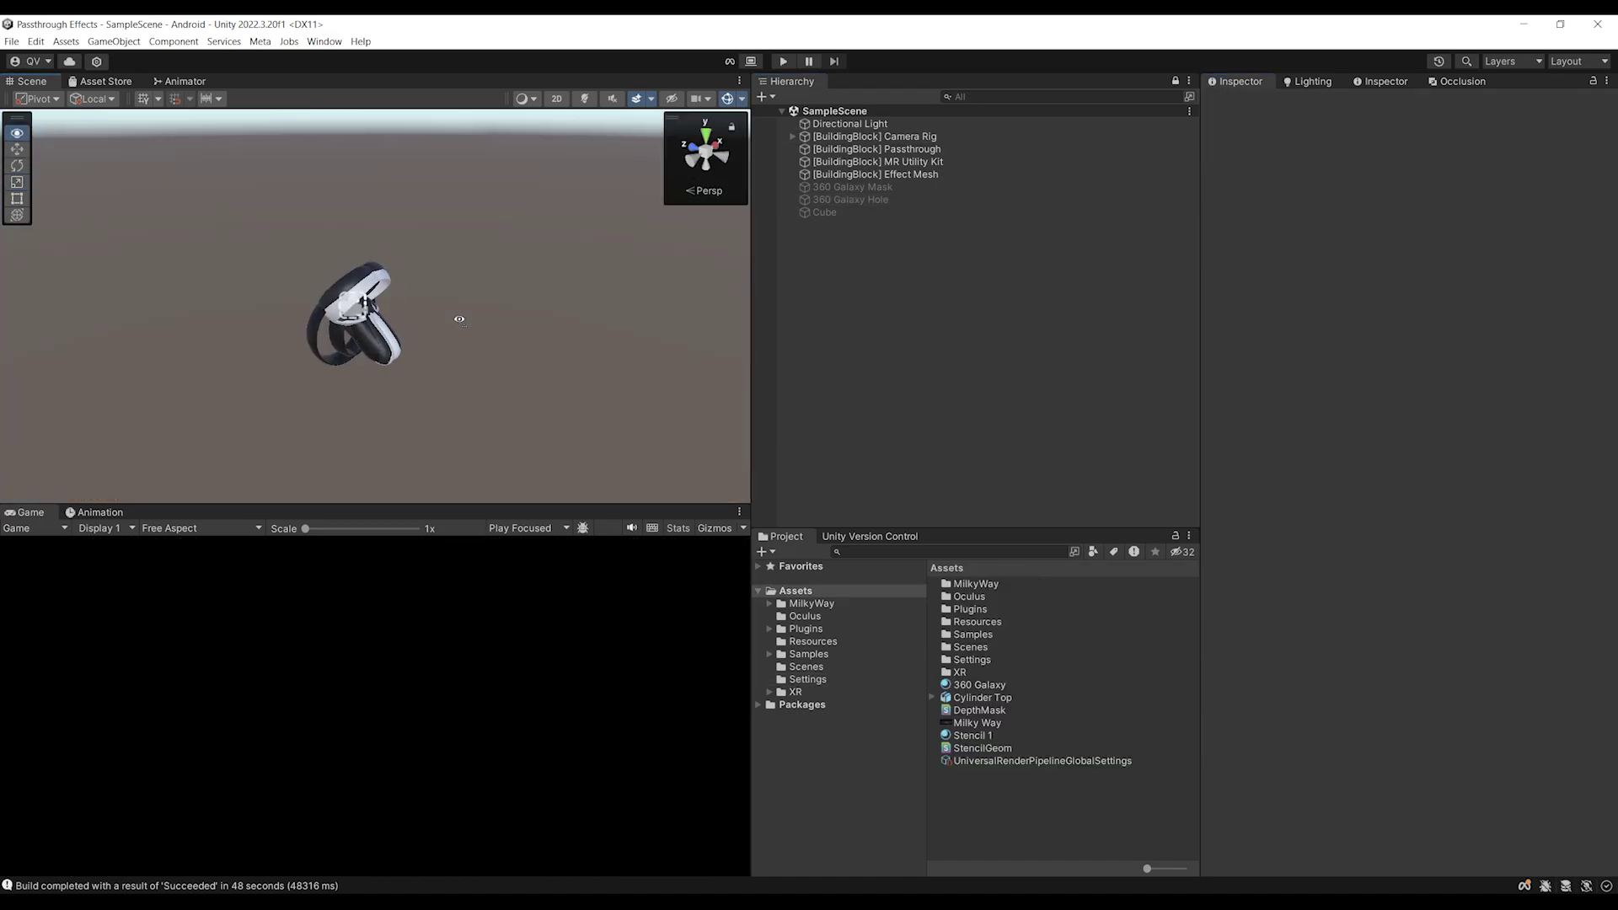
# Add a 3D sphere to the scene, keeping the default name Sphere
pyautogui.scroll(-5, 419, 317)
pyautogui.moveTo(419, 318); pyautogui.dragTo(449, 335, button='middle')
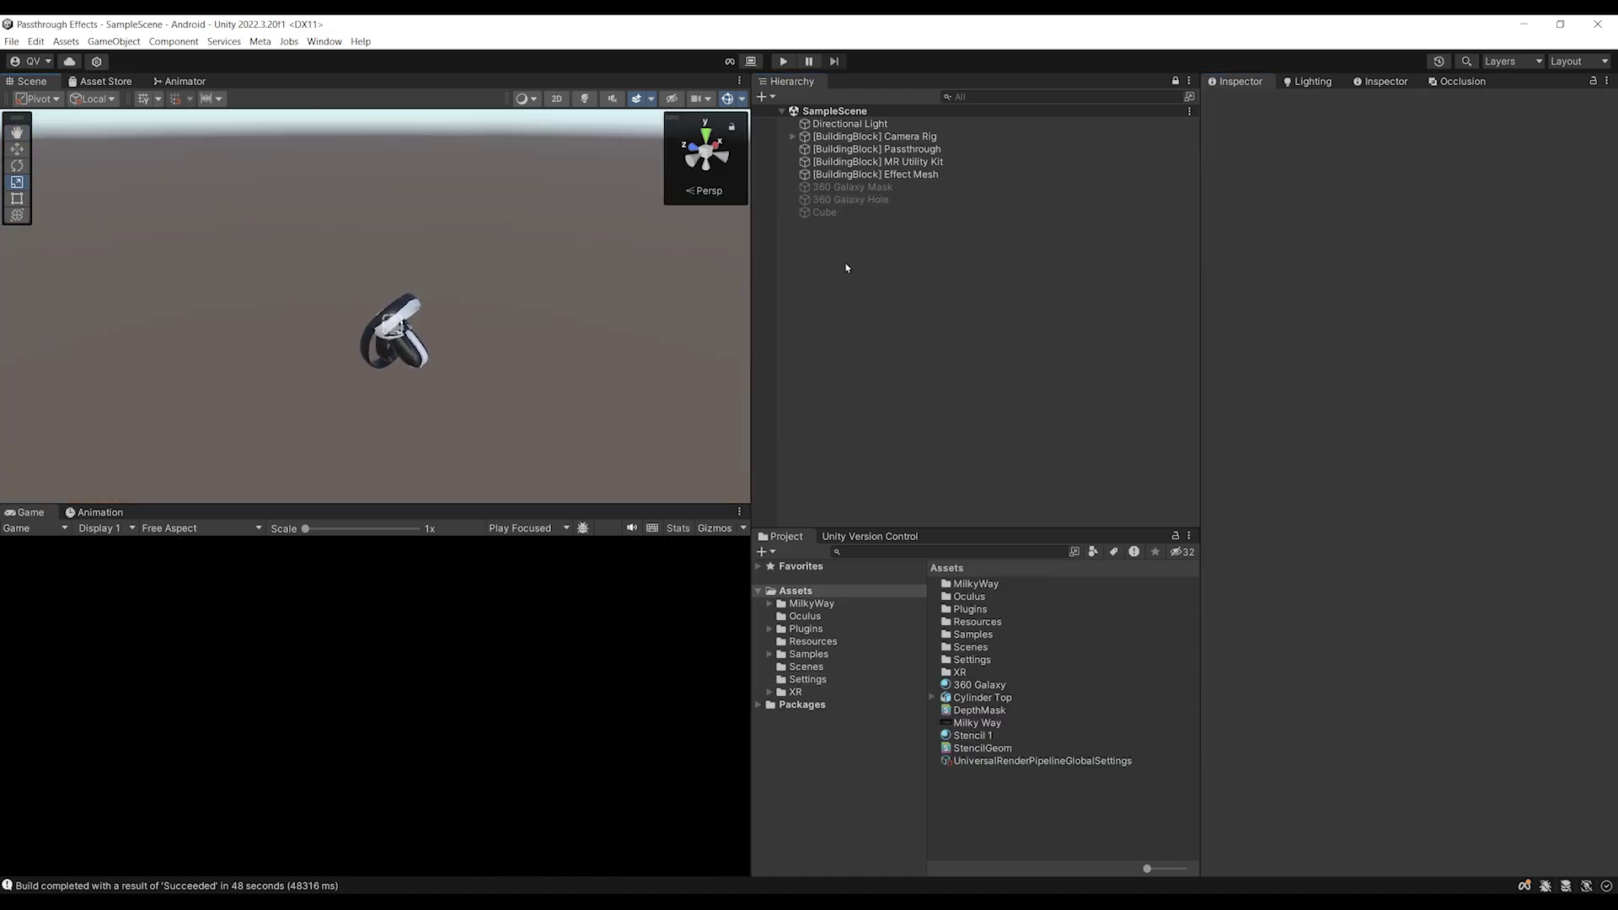
pyautogui.rightClick(802, 241)
pyautogui.moveTo(878, 456)
pyautogui.click(1024, 469)
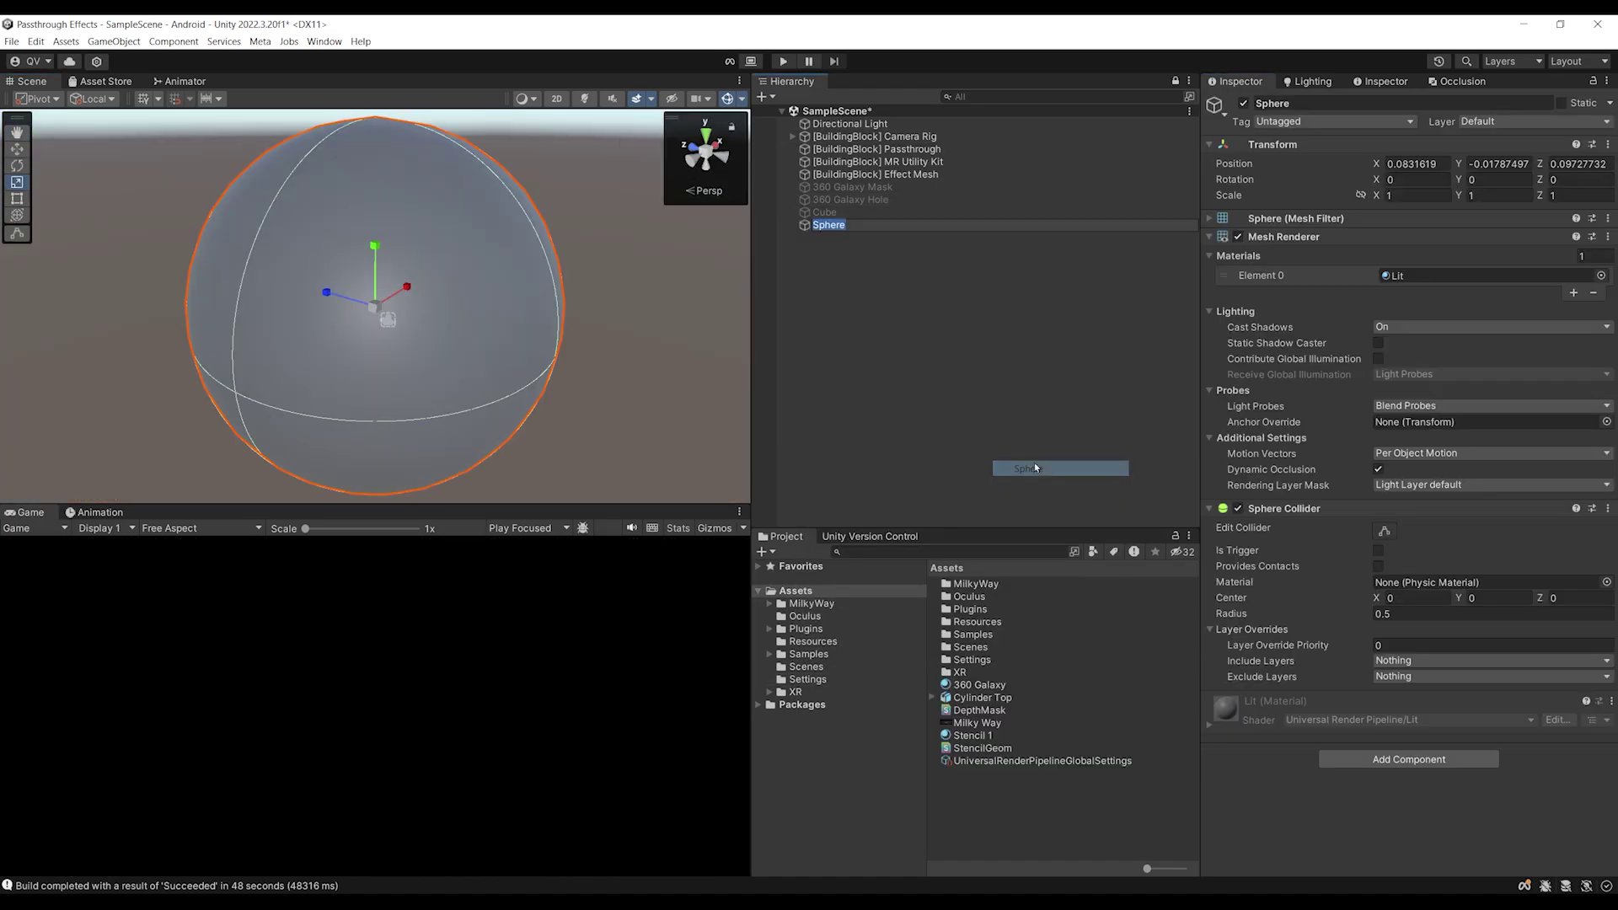
pyautogui.click(888, 343)
# Set the Sphere's scale to 0.2 on the X, Y and Z axes
pyautogui.click(828, 225)
pyautogui.click(1404, 195)
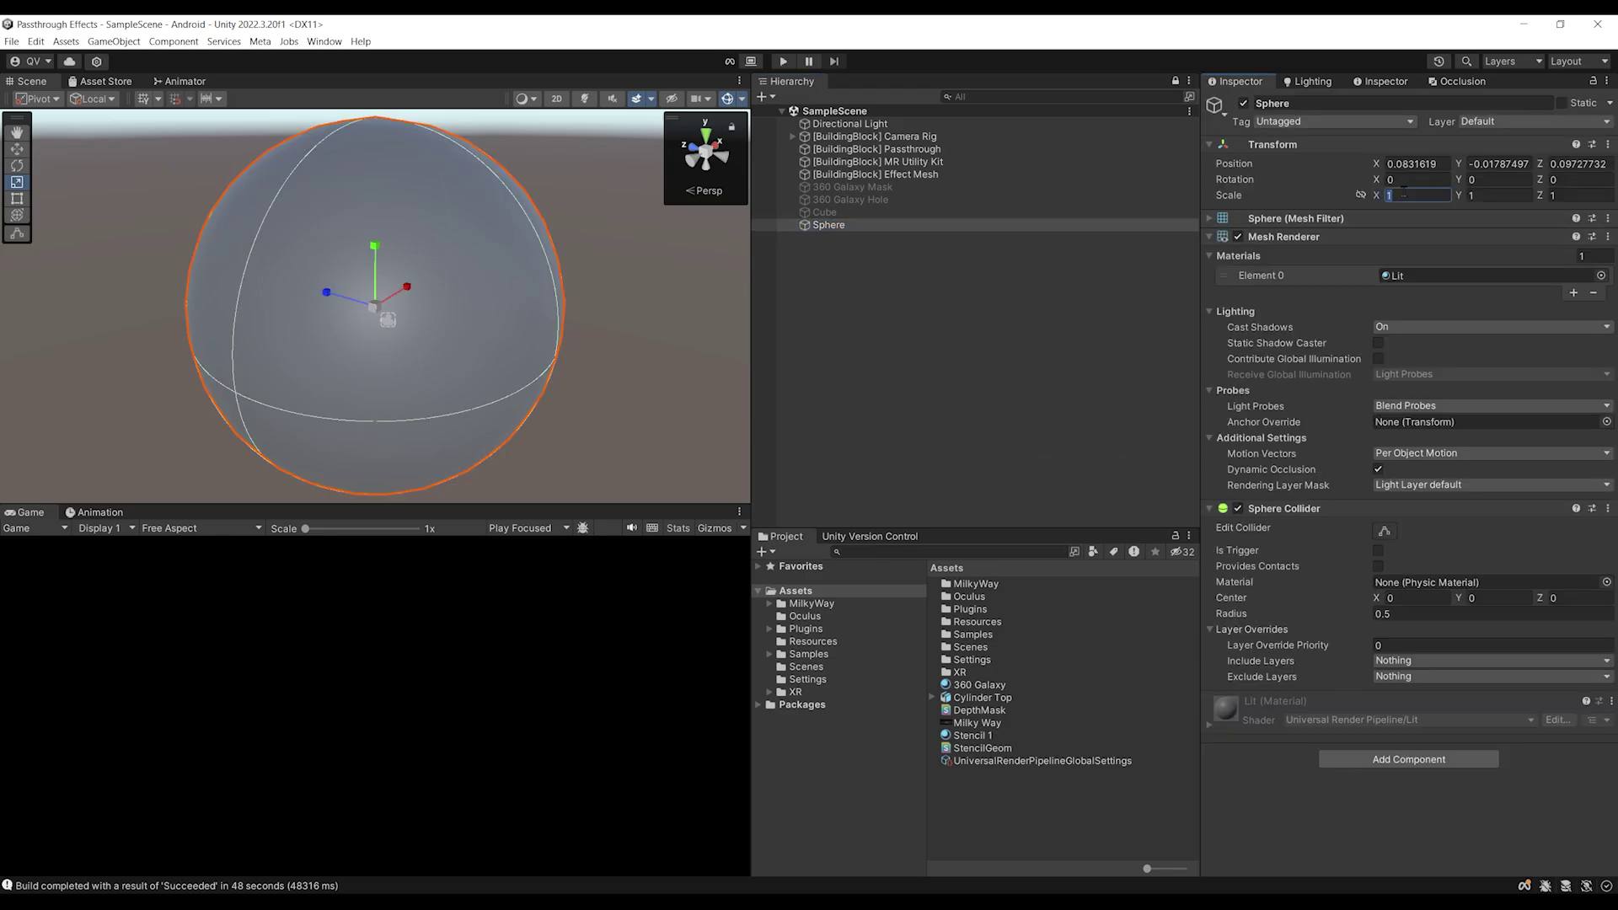
pyautogui.write('.2')
pyautogui.press('Tab')
pyautogui.write('.2')
pyautogui.press('Tab')
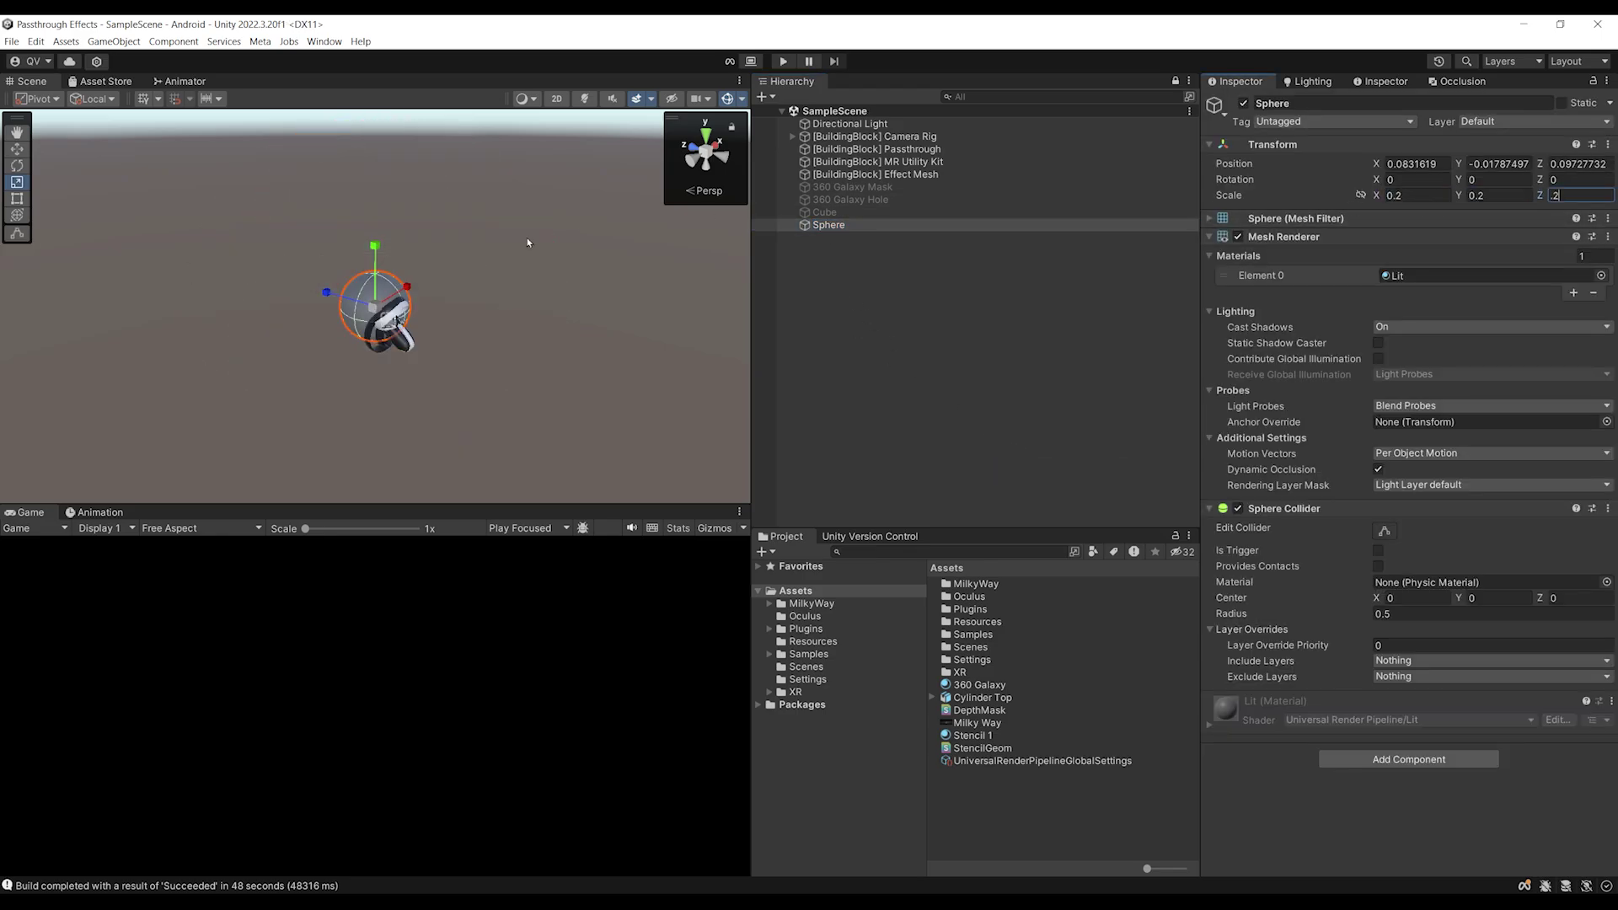
pyautogui.write('.2')
# Remove the Sphere Collider component from the Sphere and save the scene
pyautogui.rightClick(1304, 511)
pyautogui.click(1349, 539)
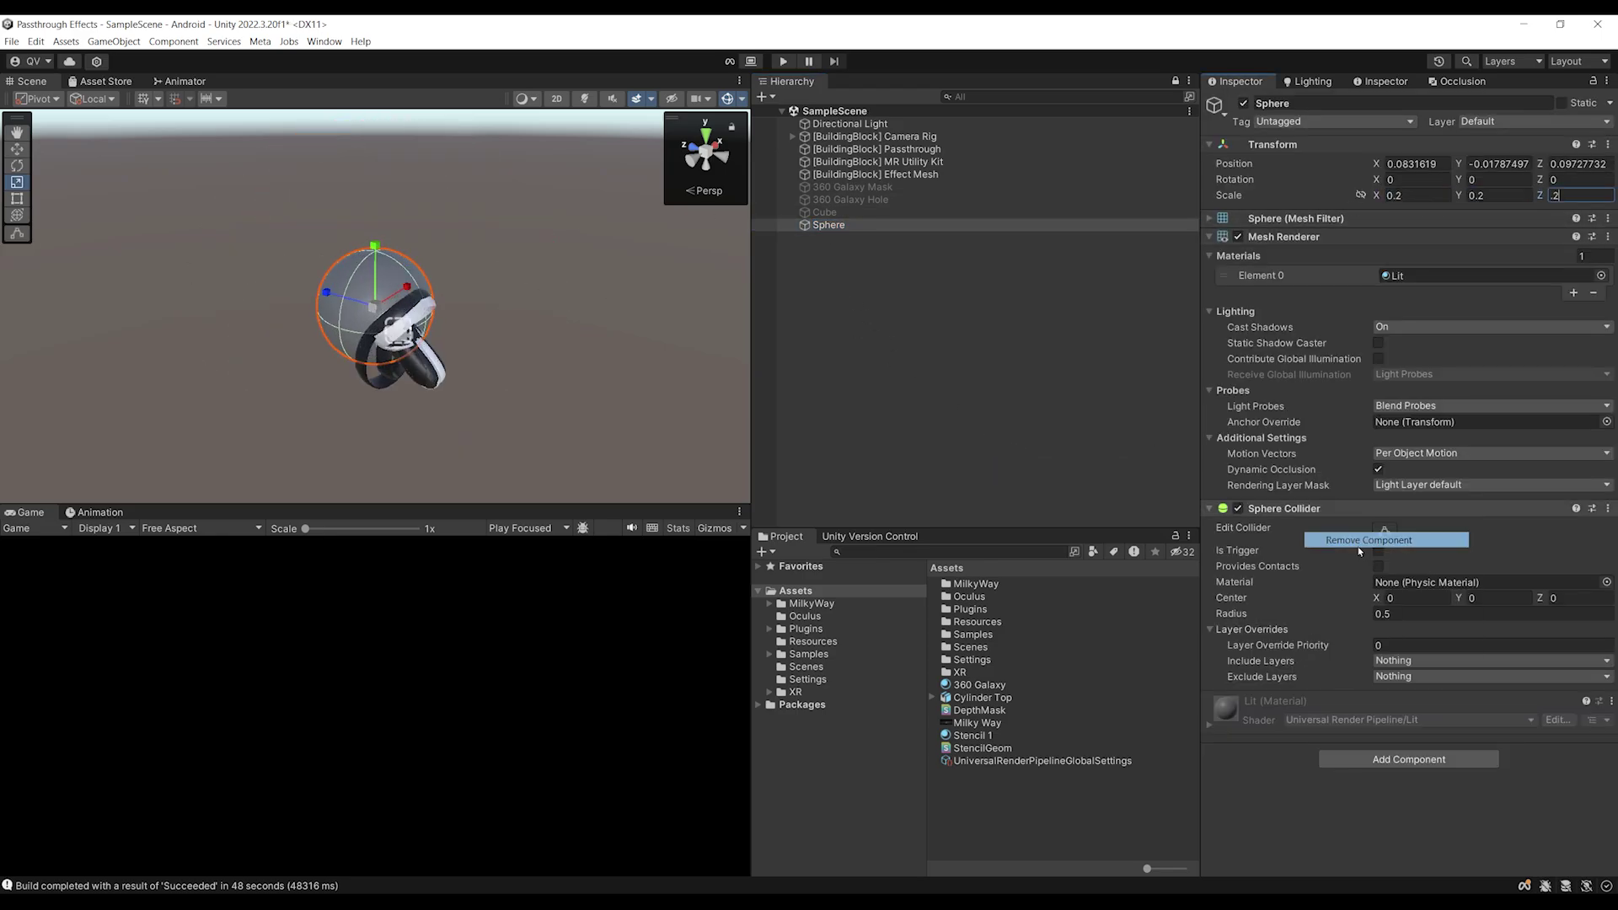
pyautogui.hotkey('ctrl', 's')
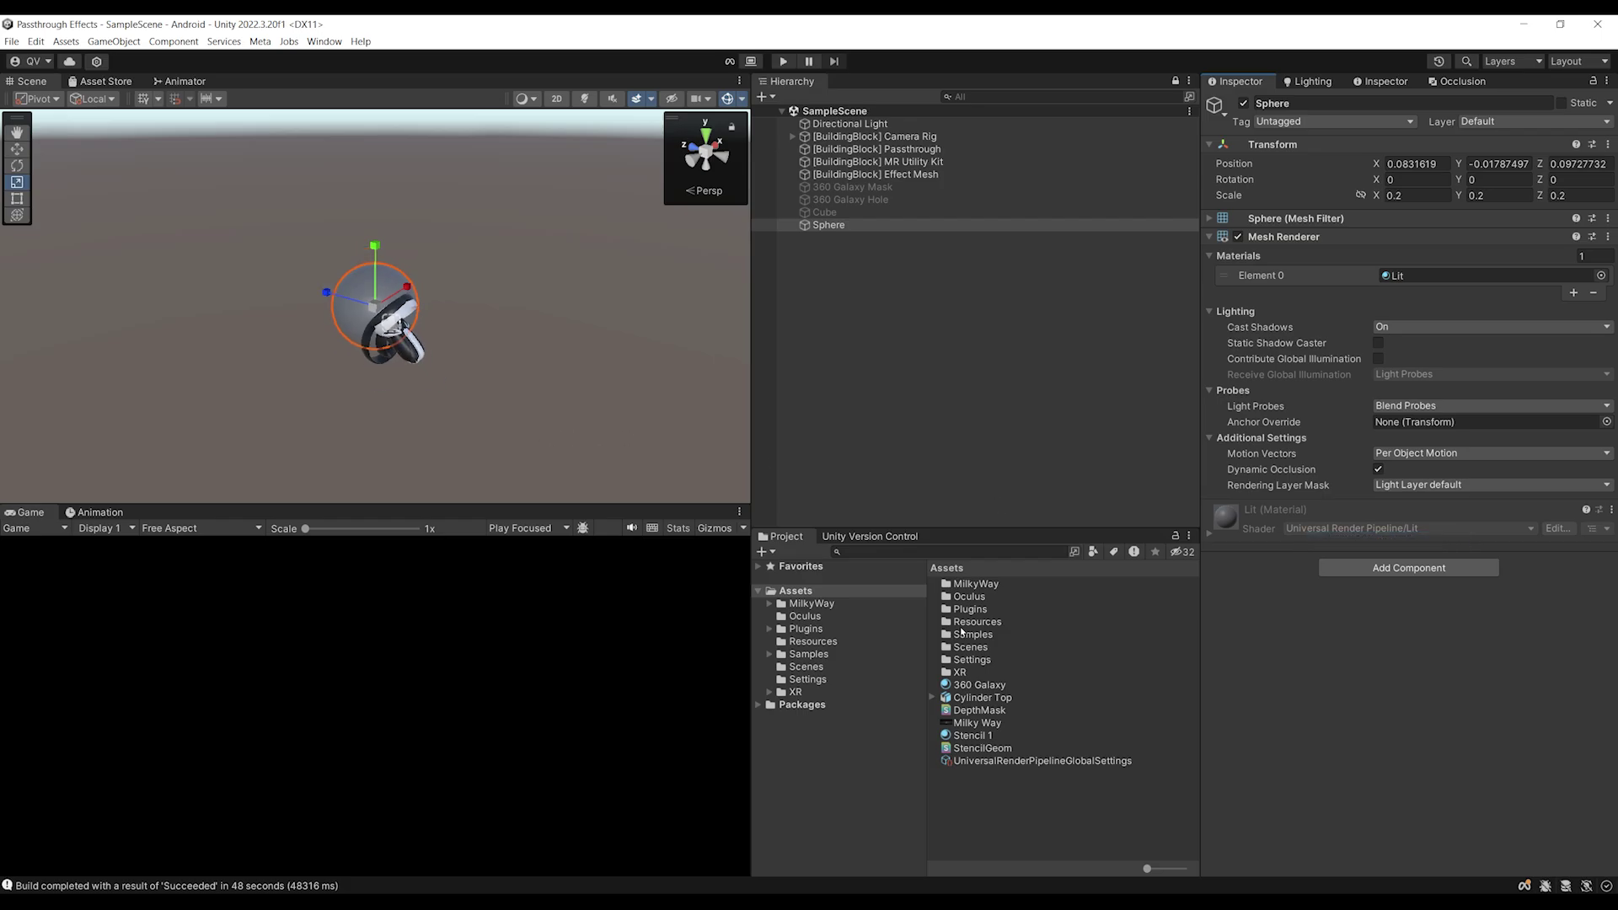
# Create a new material named Red in the Assets folder
pyautogui.rightClick(799, 600)
pyautogui.moveTo(902, 215)
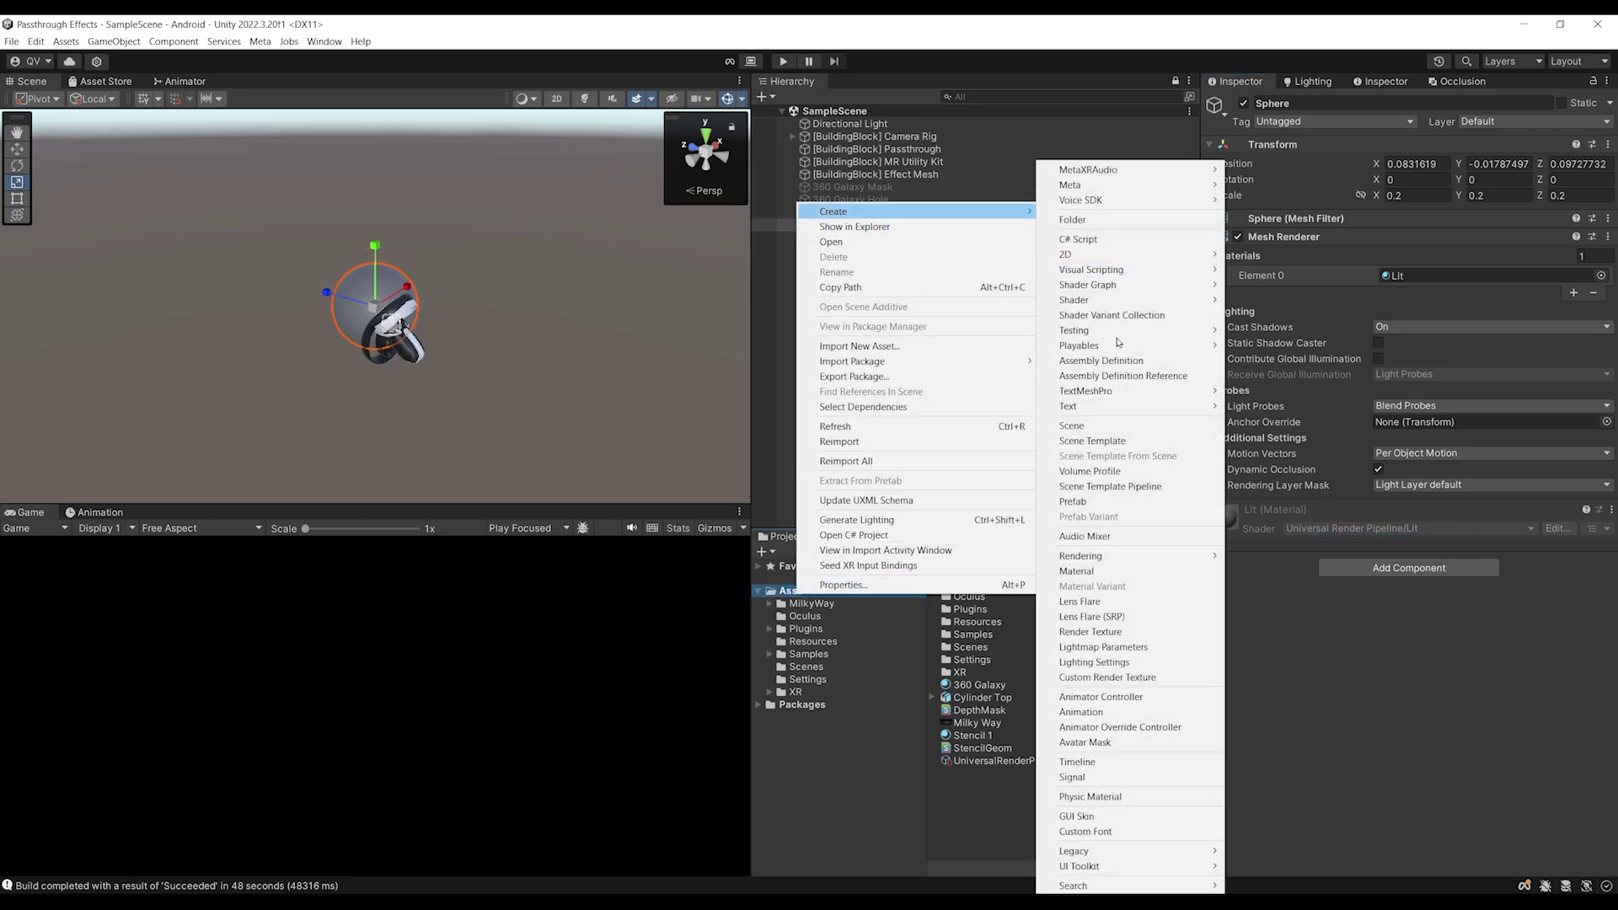
pyautogui.click(1107, 571)
pyautogui.write('Red')
pyautogui.press('Return')
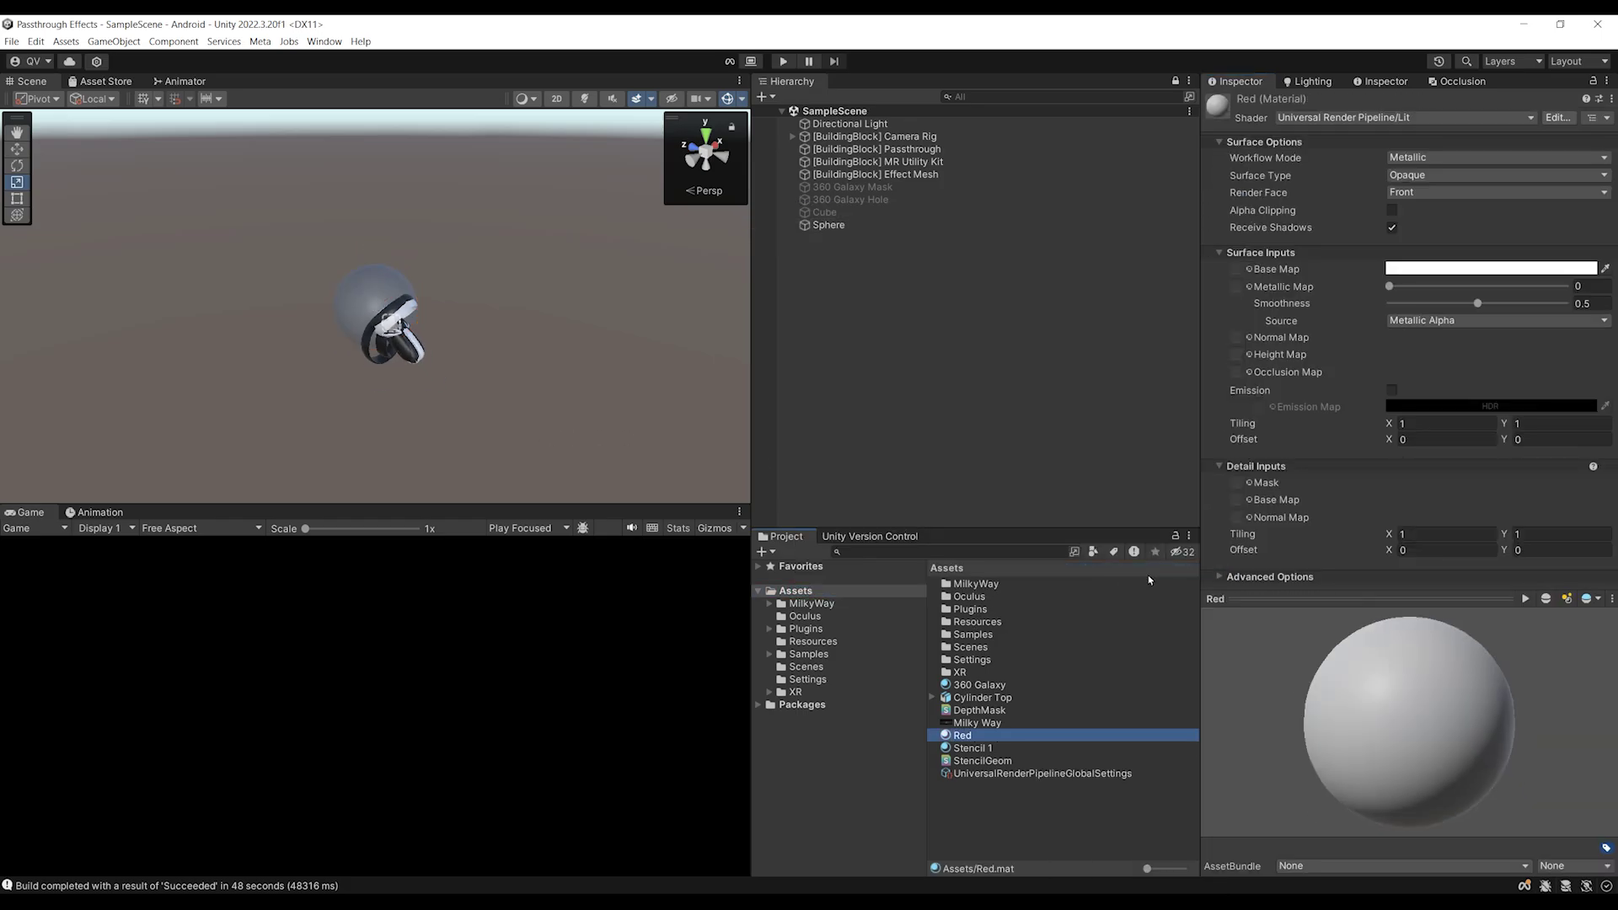
# Set the base map color of the Red material to pure red
pyautogui.click(1511, 270)
pyautogui.click(1530, 377)
pyautogui.click(1603, 264)
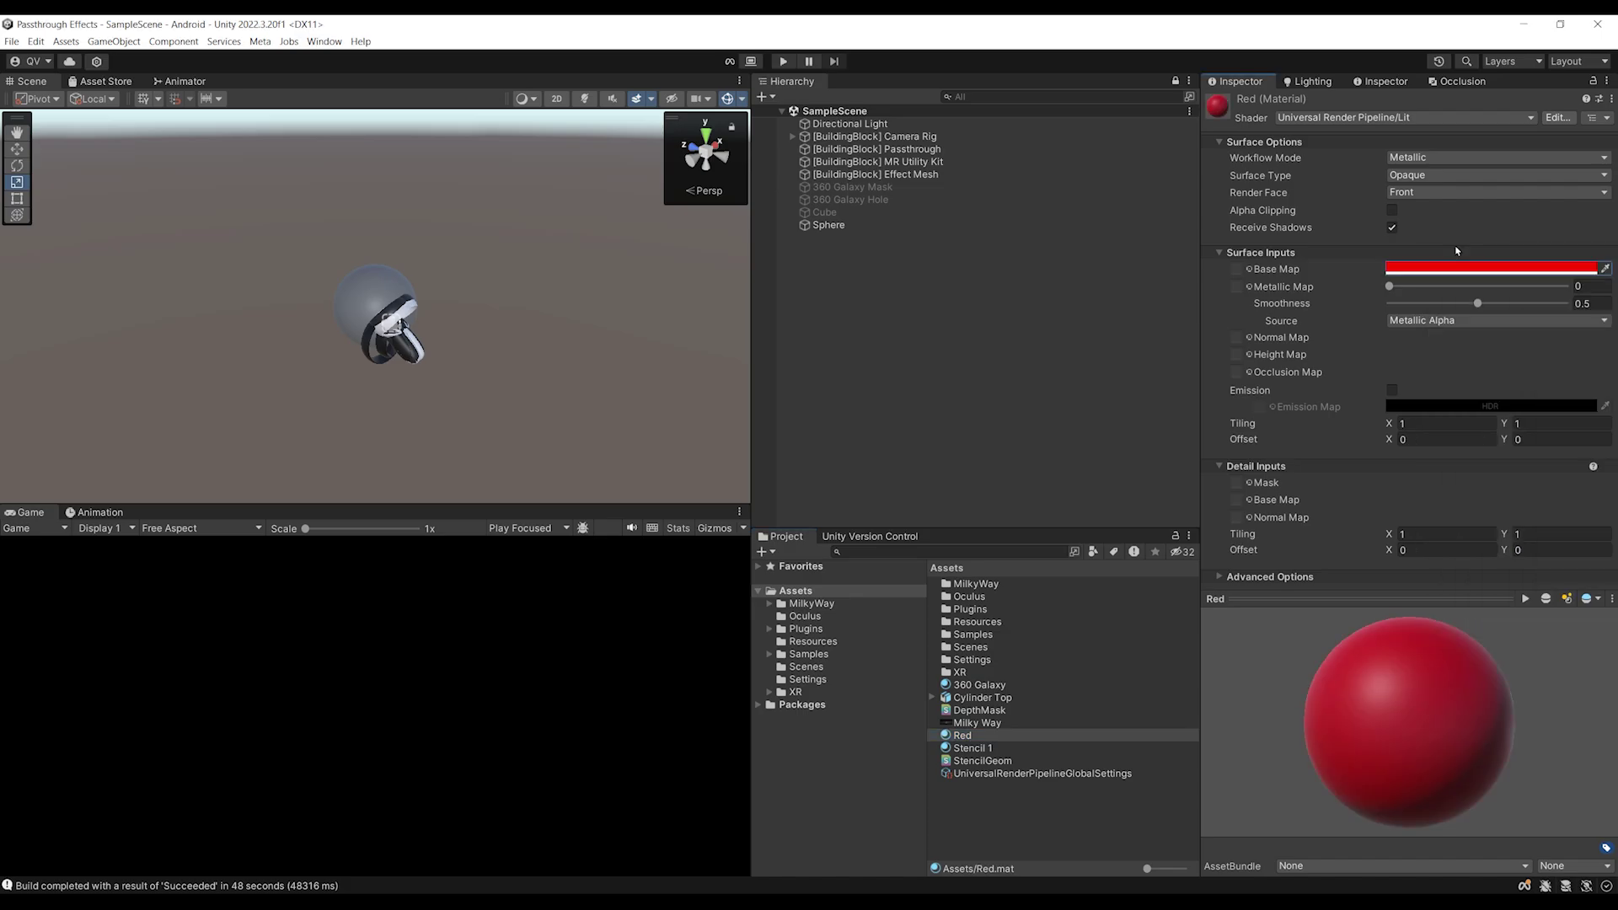
# Apply the Red material to the Sphere in the scene
pyautogui.click(825, 212)
pyautogui.click(830, 225)
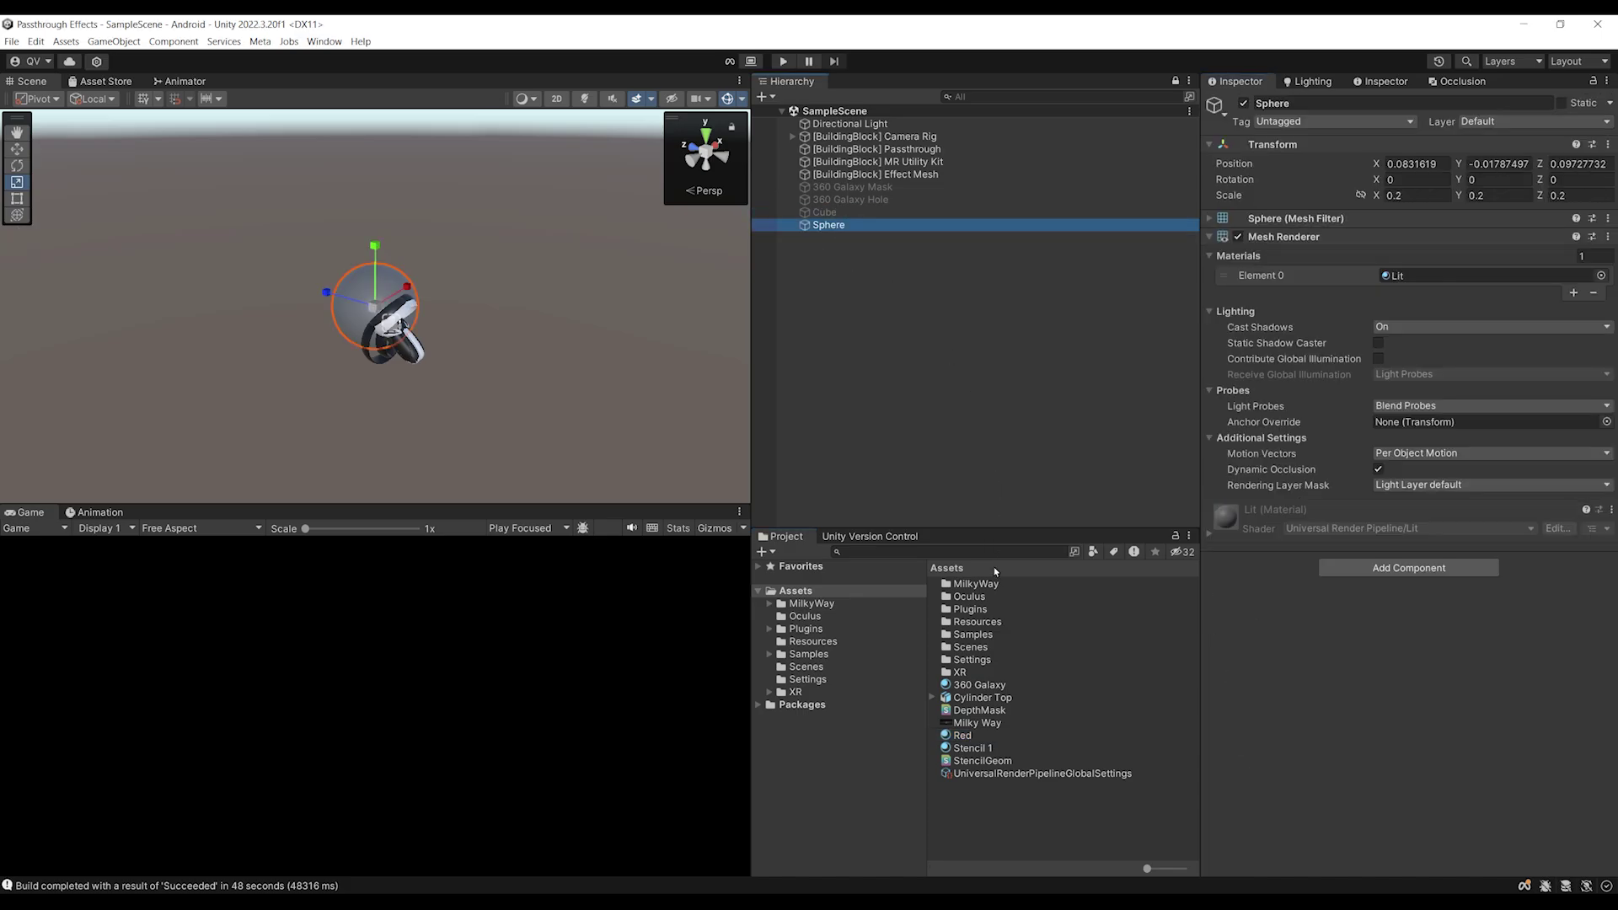
pyautogui.moveTo(965, 739); pyautogui.dragTo(406, 323)
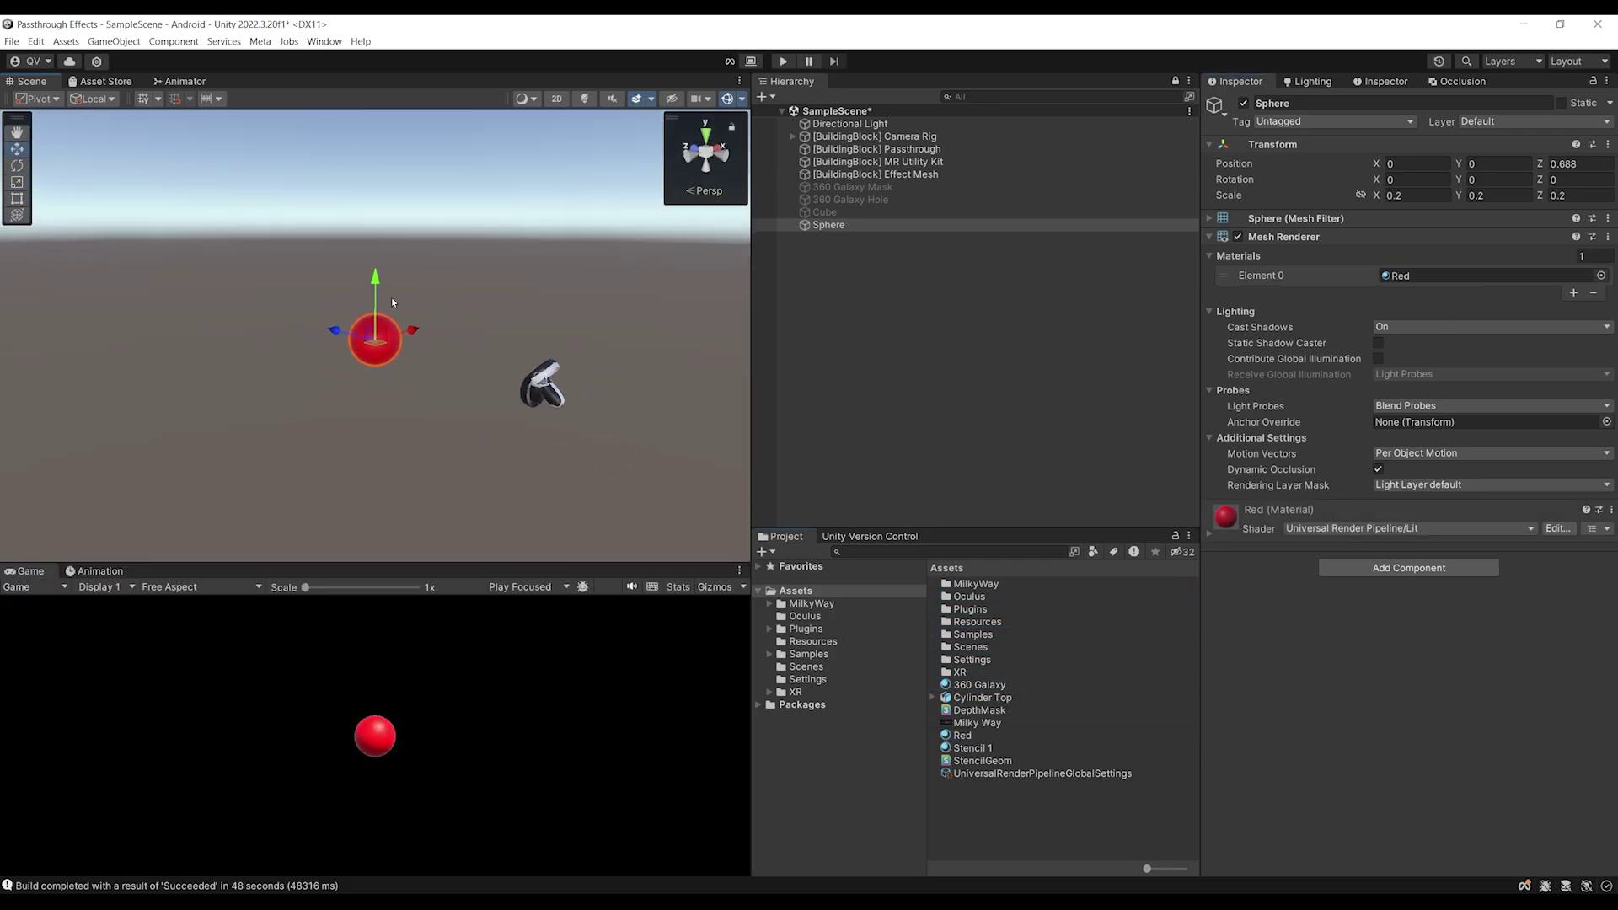
# Open an additional Animation window and create an animation clip named Sphere Bounce for the Sphere
pyautogui.click(739, 571)
pyautogui.moveTo(834, 657)
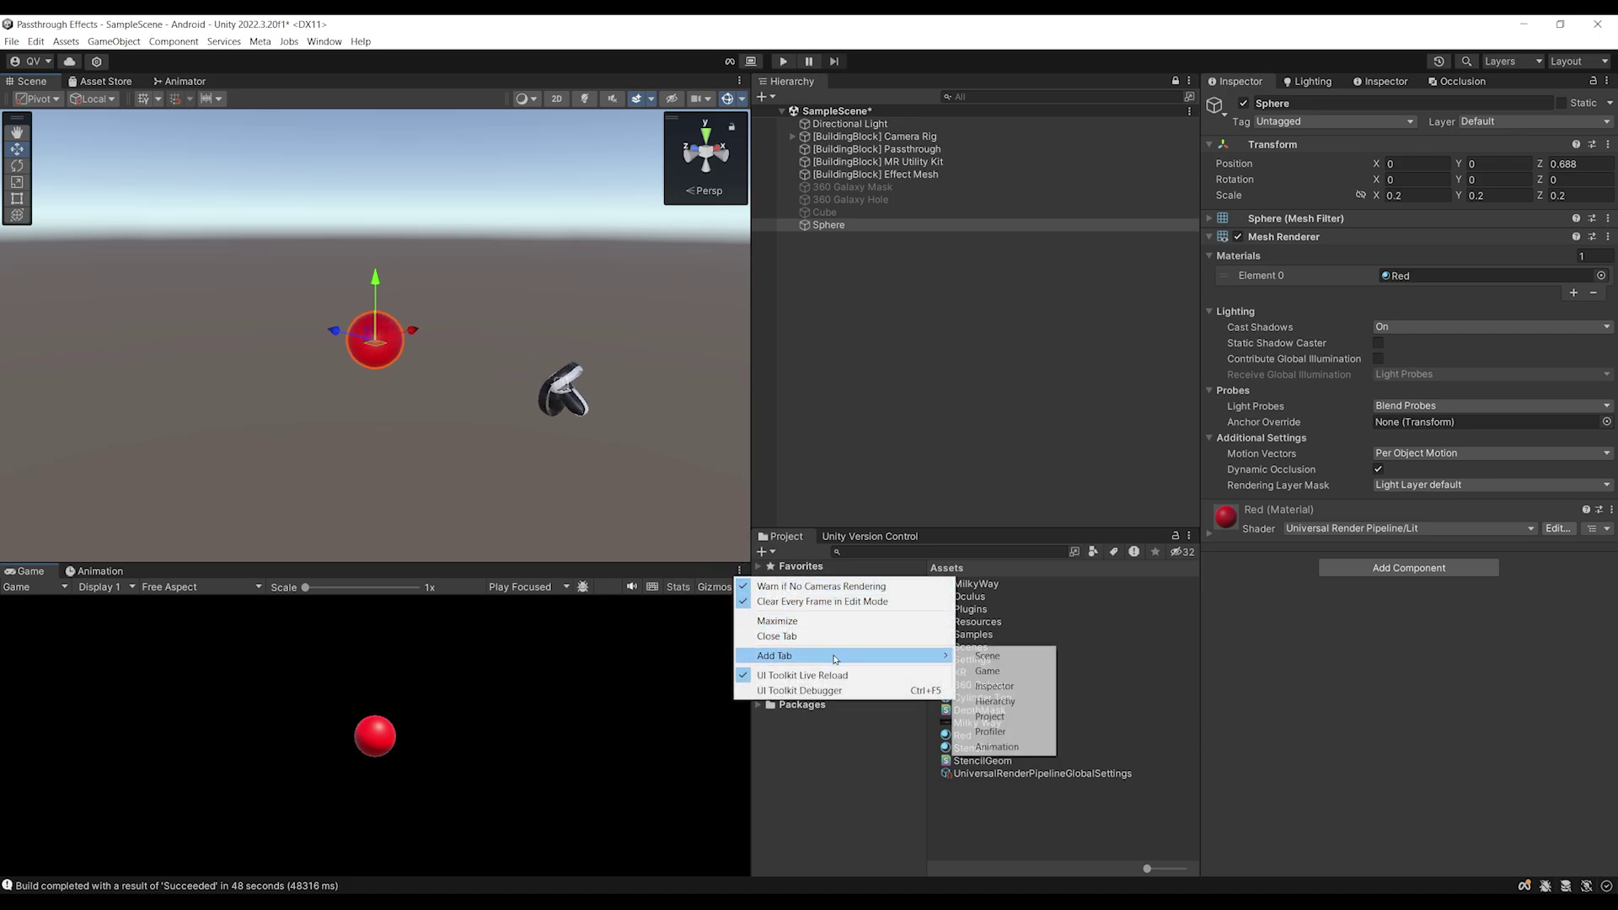
pyautogui.click(994, 748)
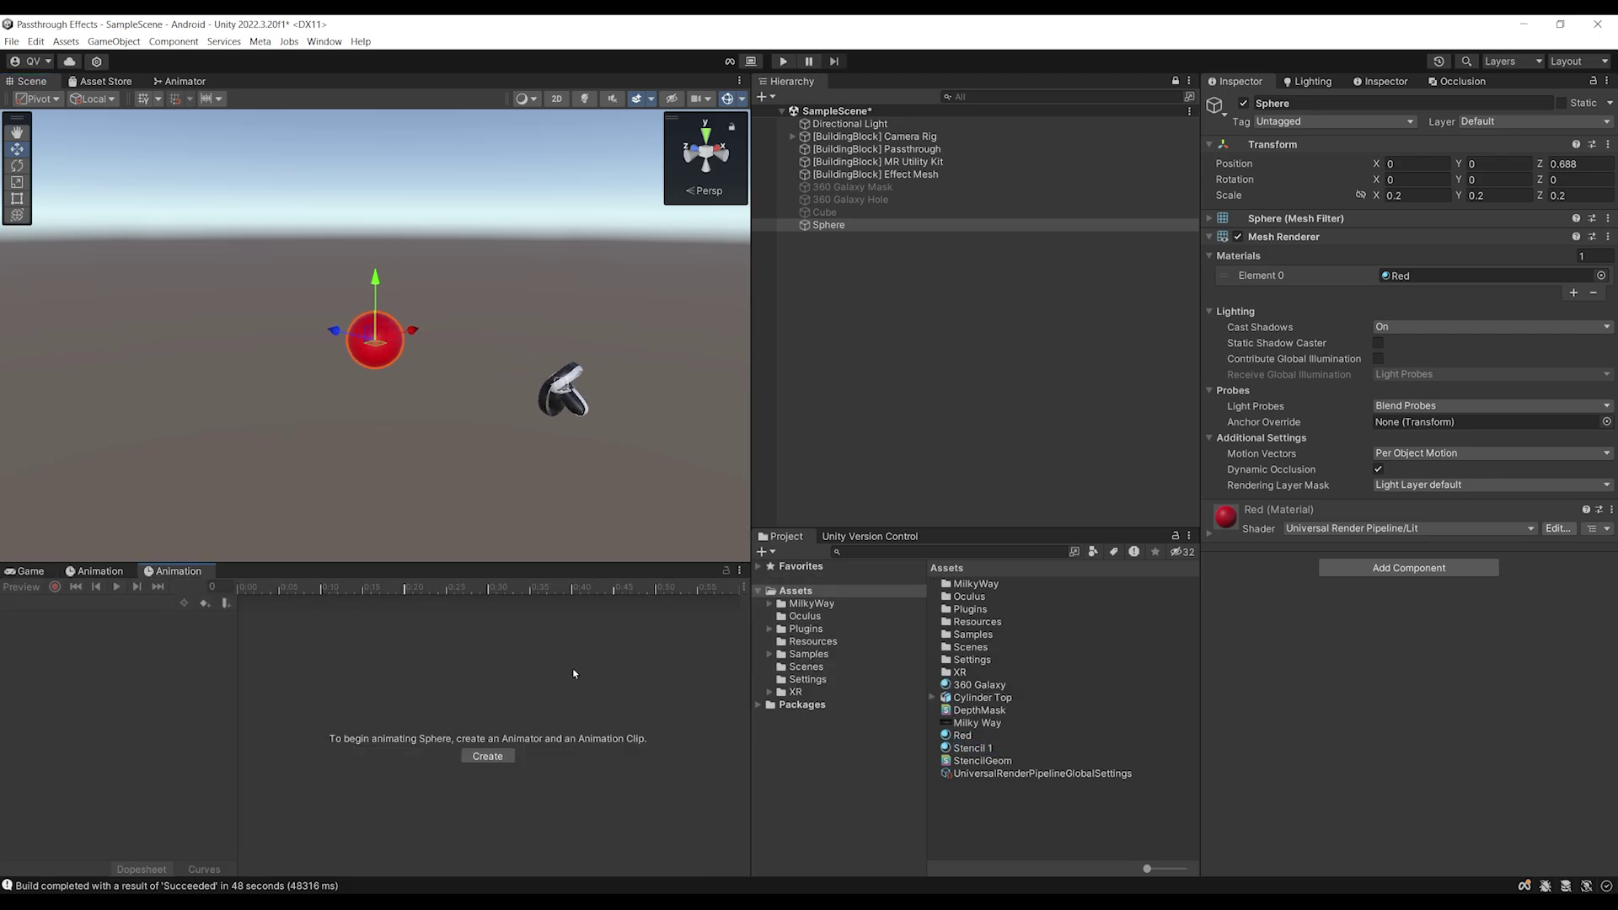
pyautogui.click(487, 756)
pyautogui.write('Sphere')
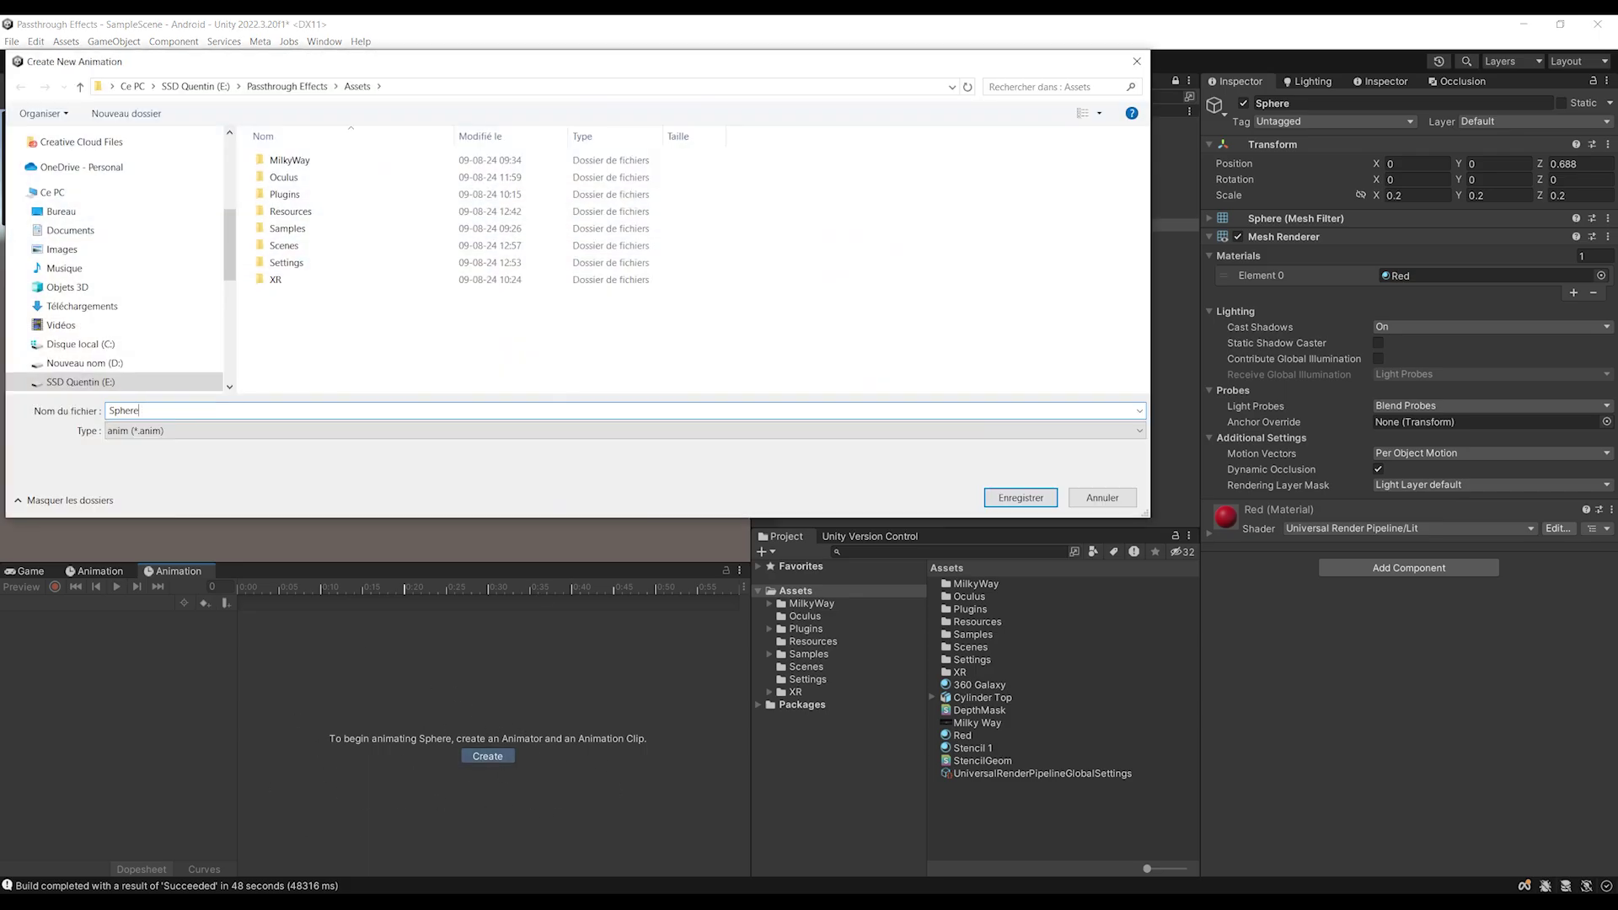
pyautogui.write(' Bounce')
pyautogui.press('Return')
# Record position keyframes for the Sphere: raised to about Y 0.581 at frame 0 and lowered to about Y -0.979 at frame 122
pyautogui.click(54, 588)
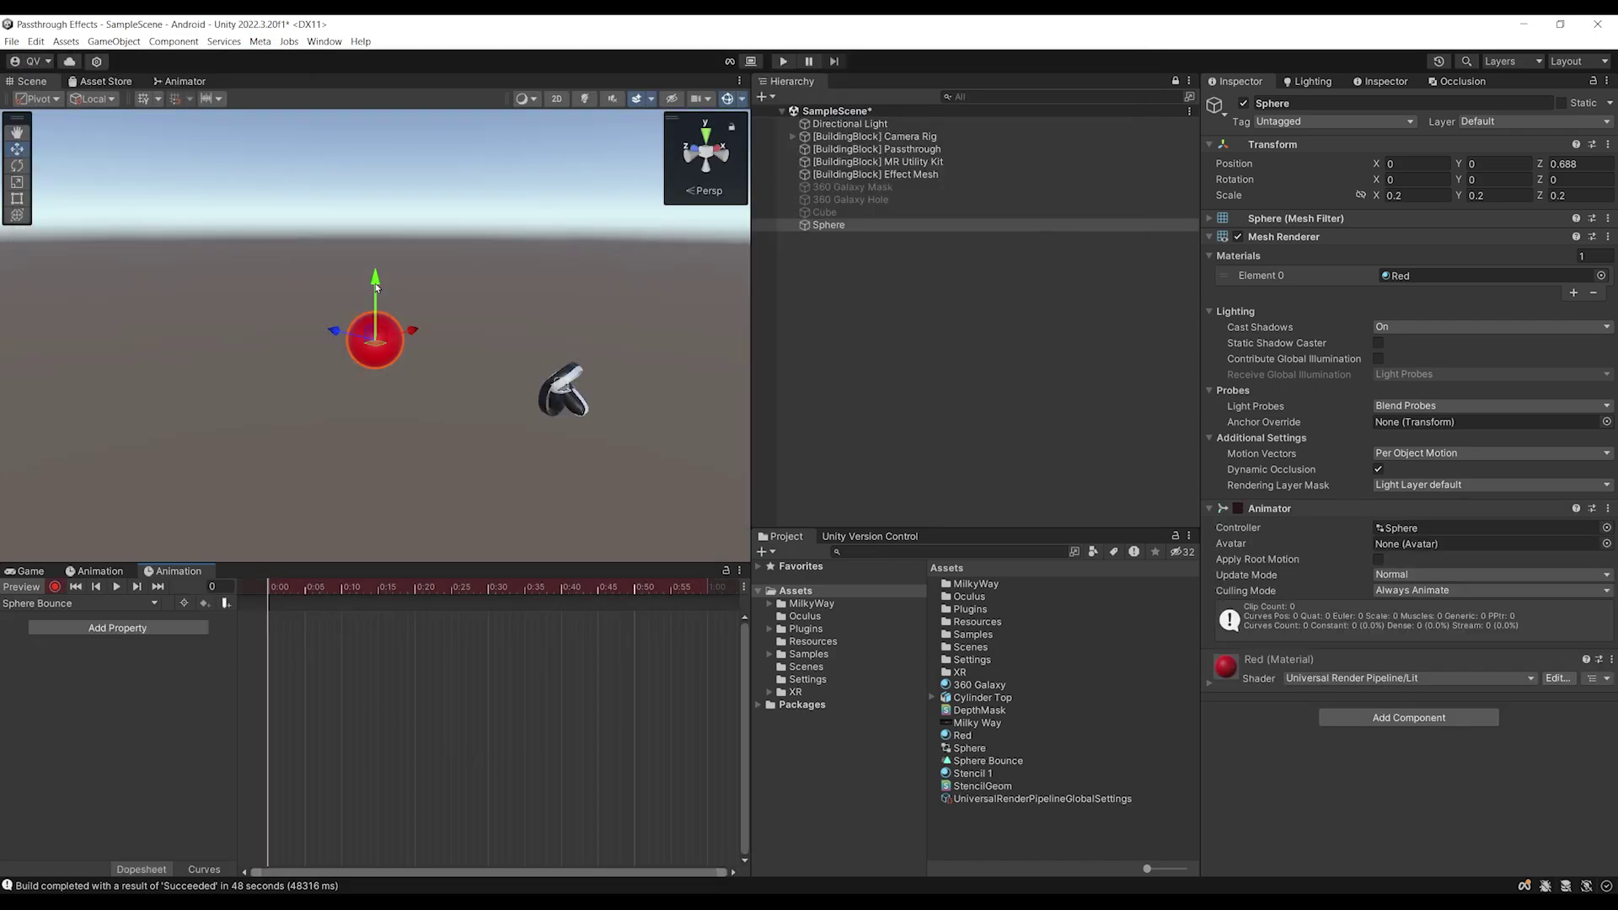
pyautogui.moveTo(376, 282); pyautogui.dragTo(376, 110)
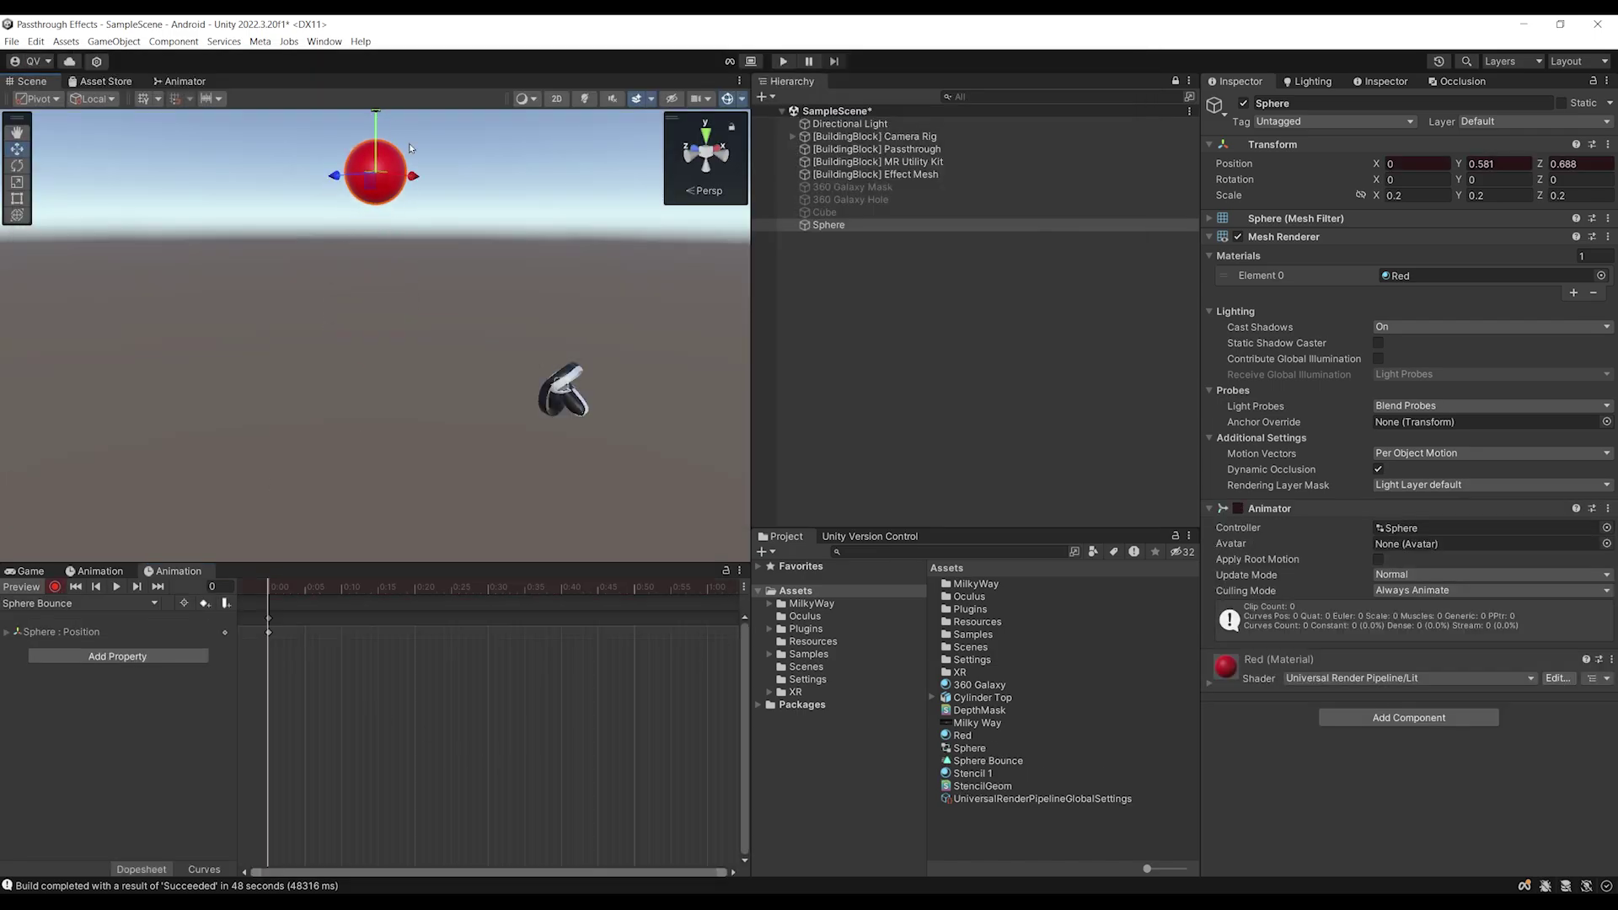
pyautogui.scroll(-10, 400, 733)
pyautogui.scroll(-2, 398, 719)
pyautogui.moveTo(319, 587); pyautogui.dragTo(350, 605)
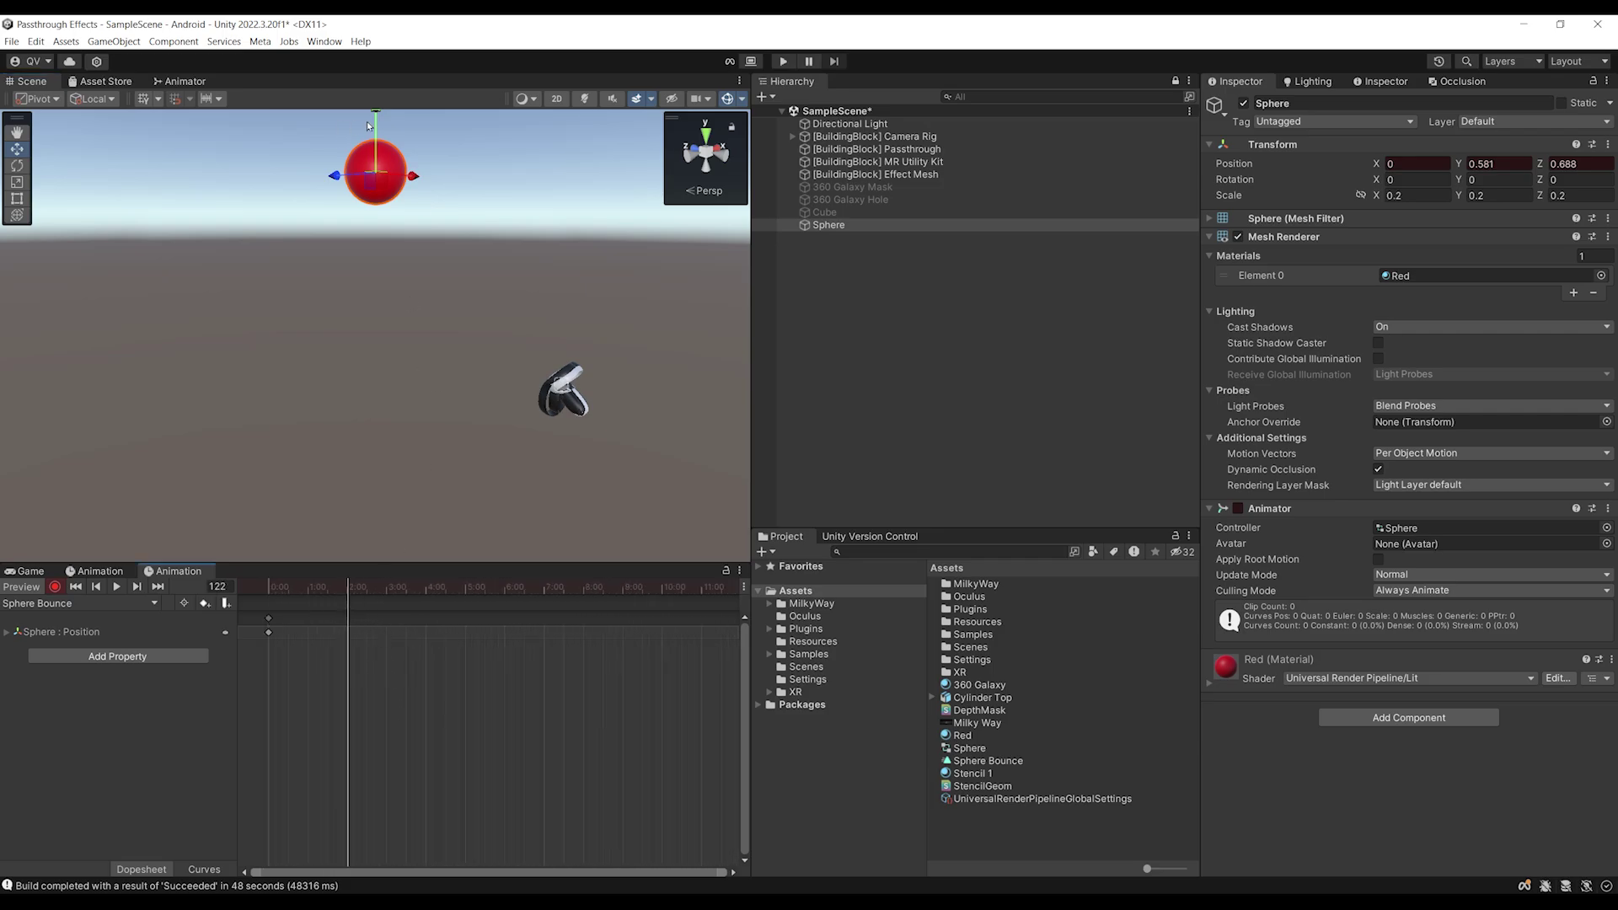
pyautogui.moveTo(368, 126); pyautogui.dragTo(436, 529)
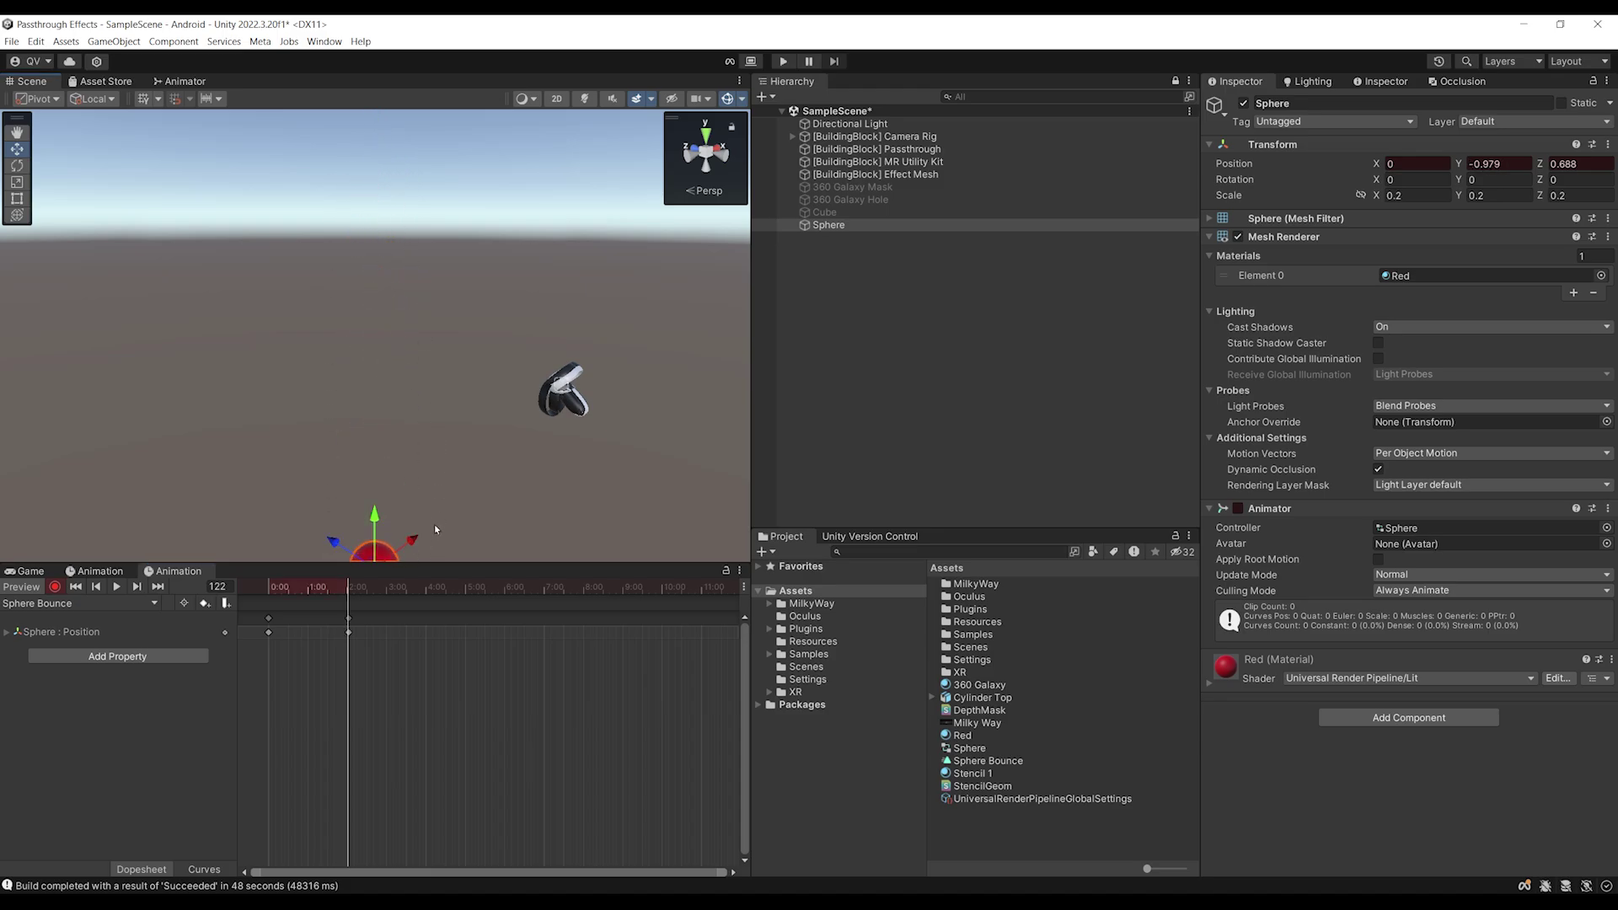
# Copy the Sphere's frame 0 position keyframe to frame 239 and play the Sphere Bounce clip
pyautogui.click(268, 619)
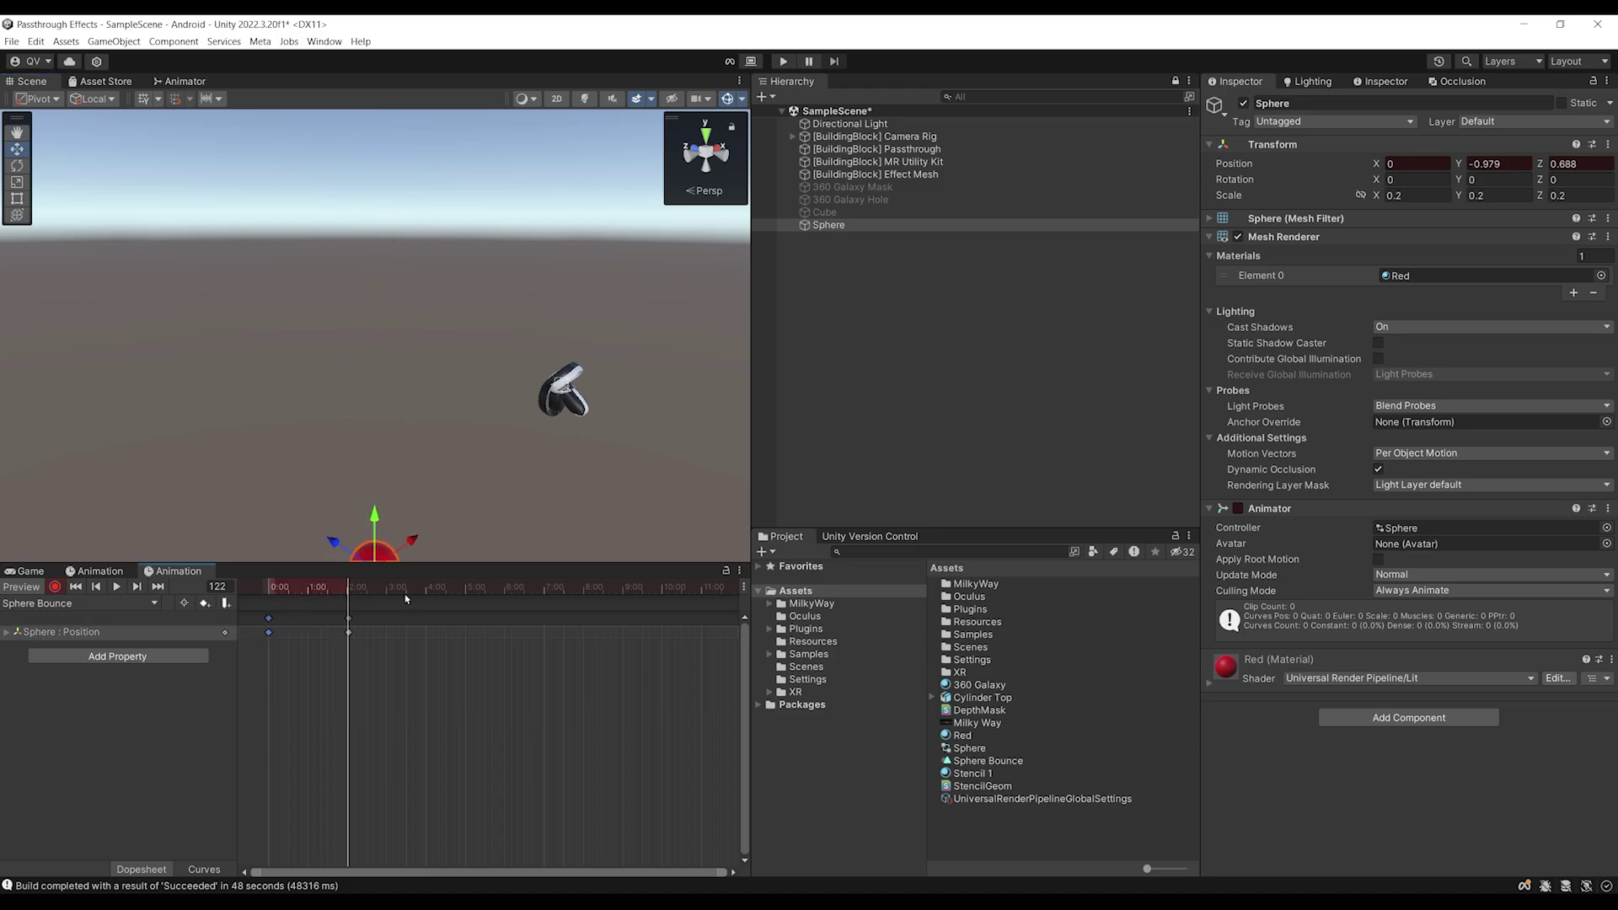
pyautogui.moveTo(380, 590); pyautogui.dragTo(425, 592)
pyautogui.hotkey('ctrl', 'v')
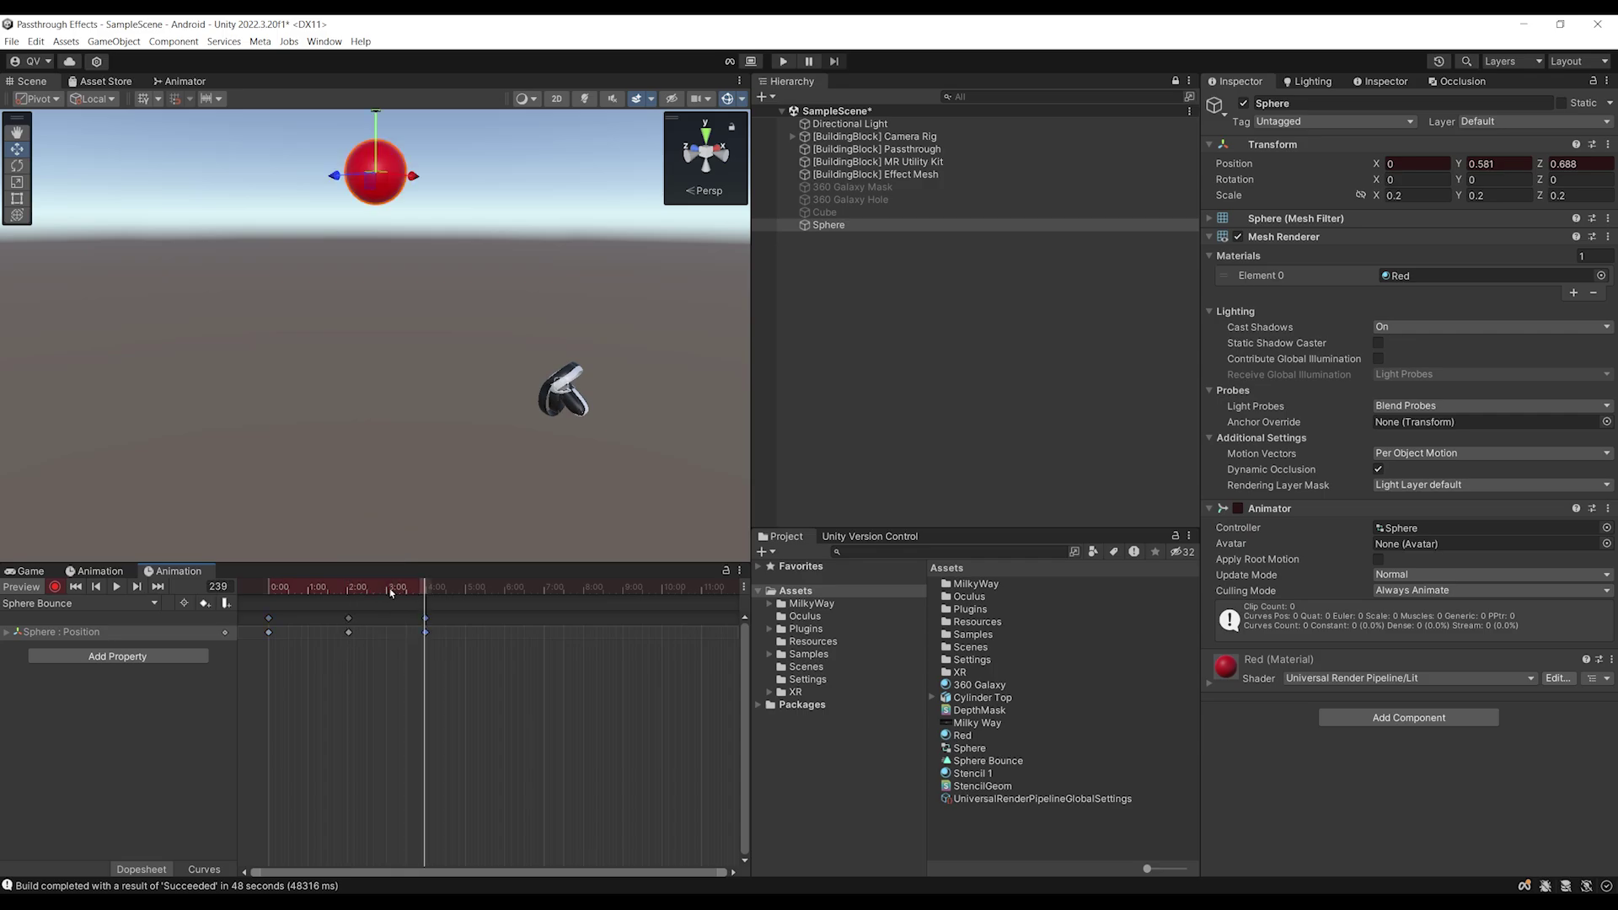
pyautogui.press('space')
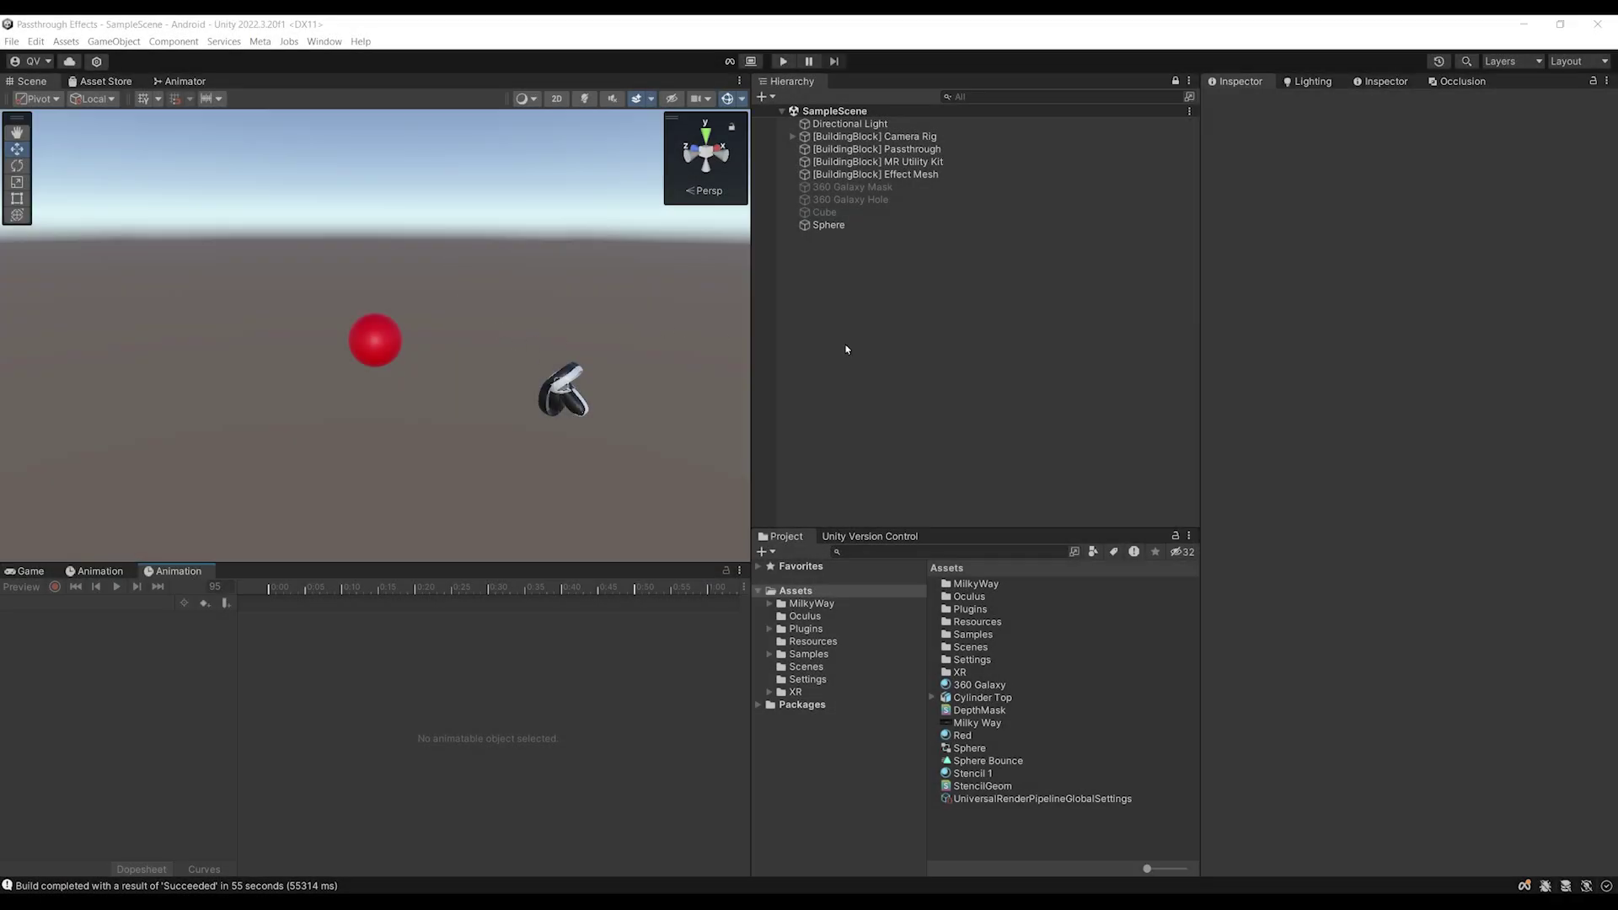
# Inspect the Cylinder Top model and add it to the scene hierarchy
pyautogui.click(983, 697)
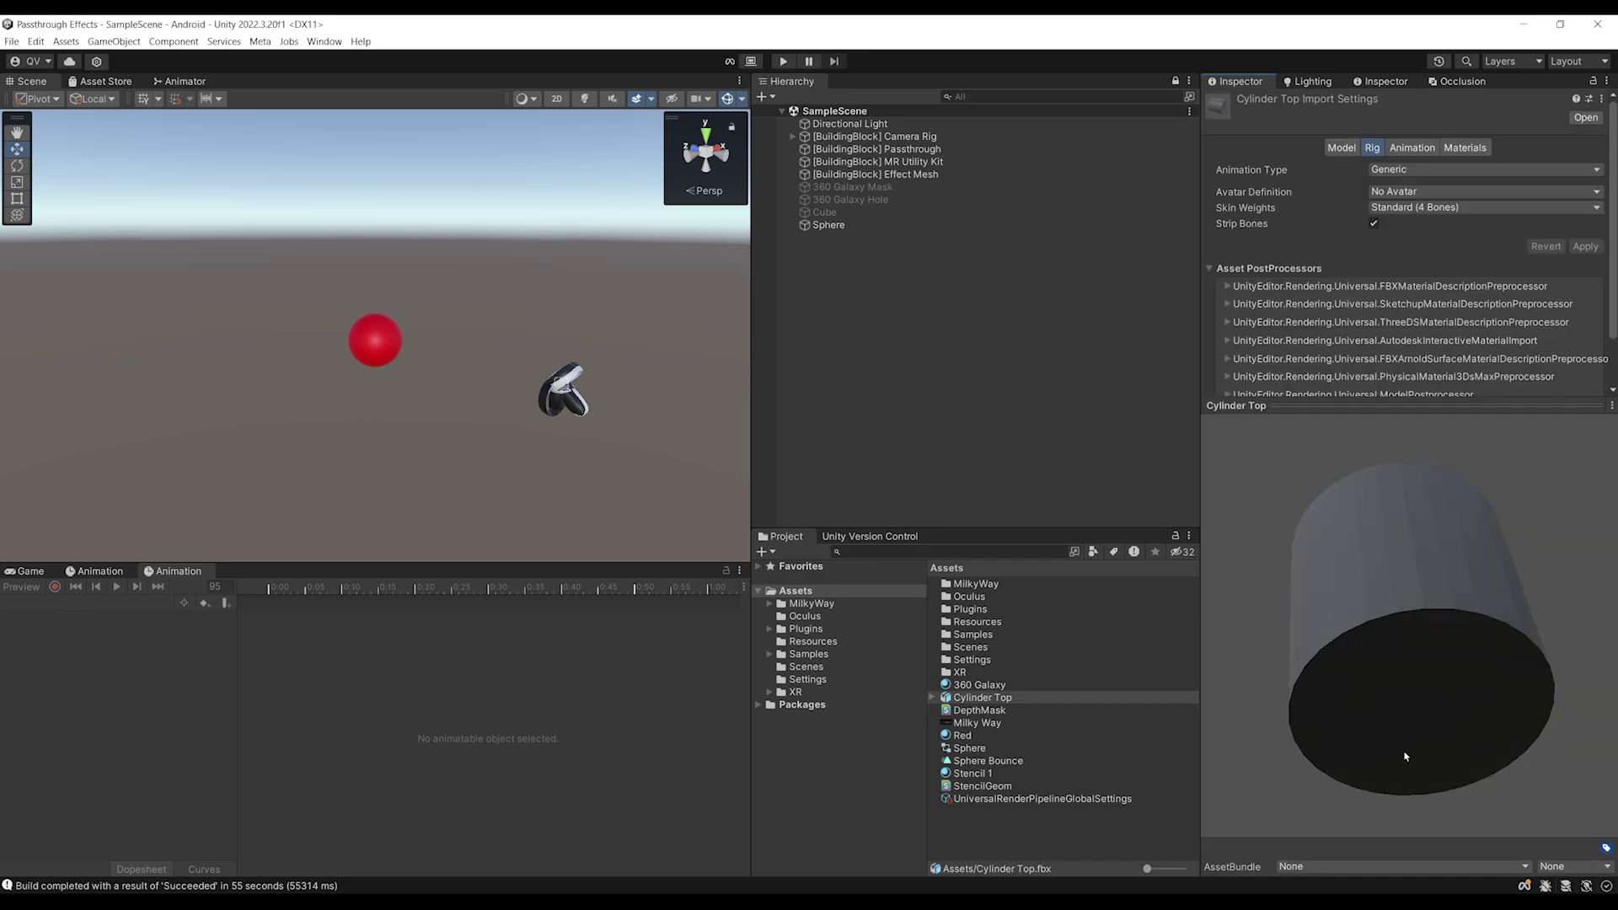
pyautogui.moveTo(1383, 742); pyautogui.dragTo(1315, 531)
pyautogui.moveTo(970, 697); pyautogui.dragTo(867, 443)
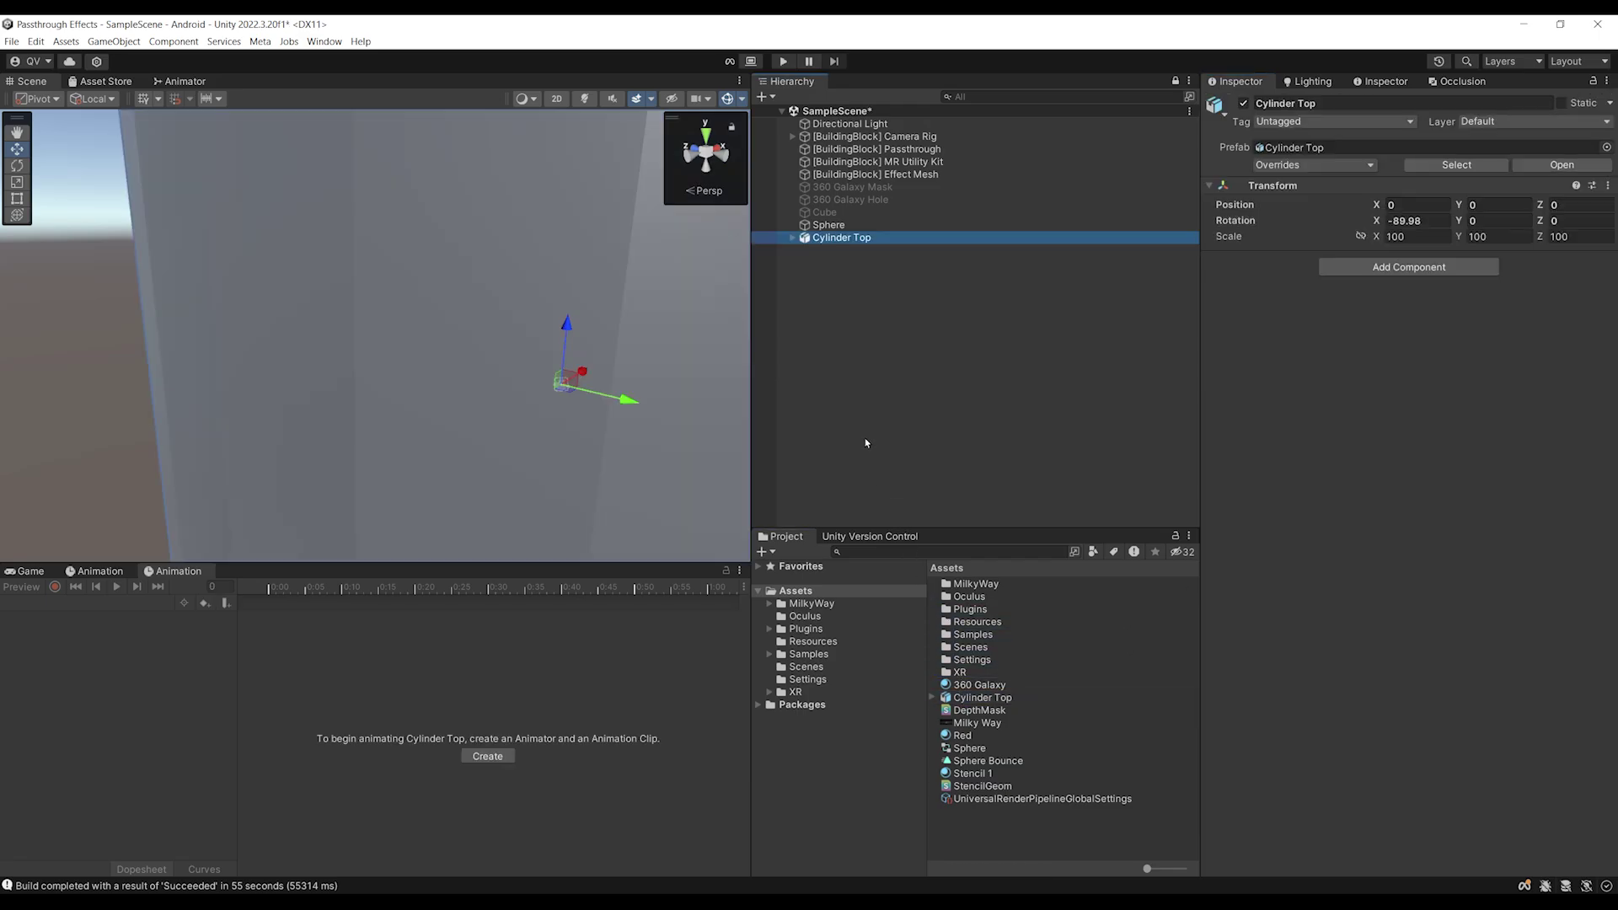
pyautogui.scroll(-5, 438, 428)
pyautogui.keyDown('alt'); pyautogui.moveTo(544, 326); pyautogui.dragTo(489, 388); pyautogui.keyUp('alt')
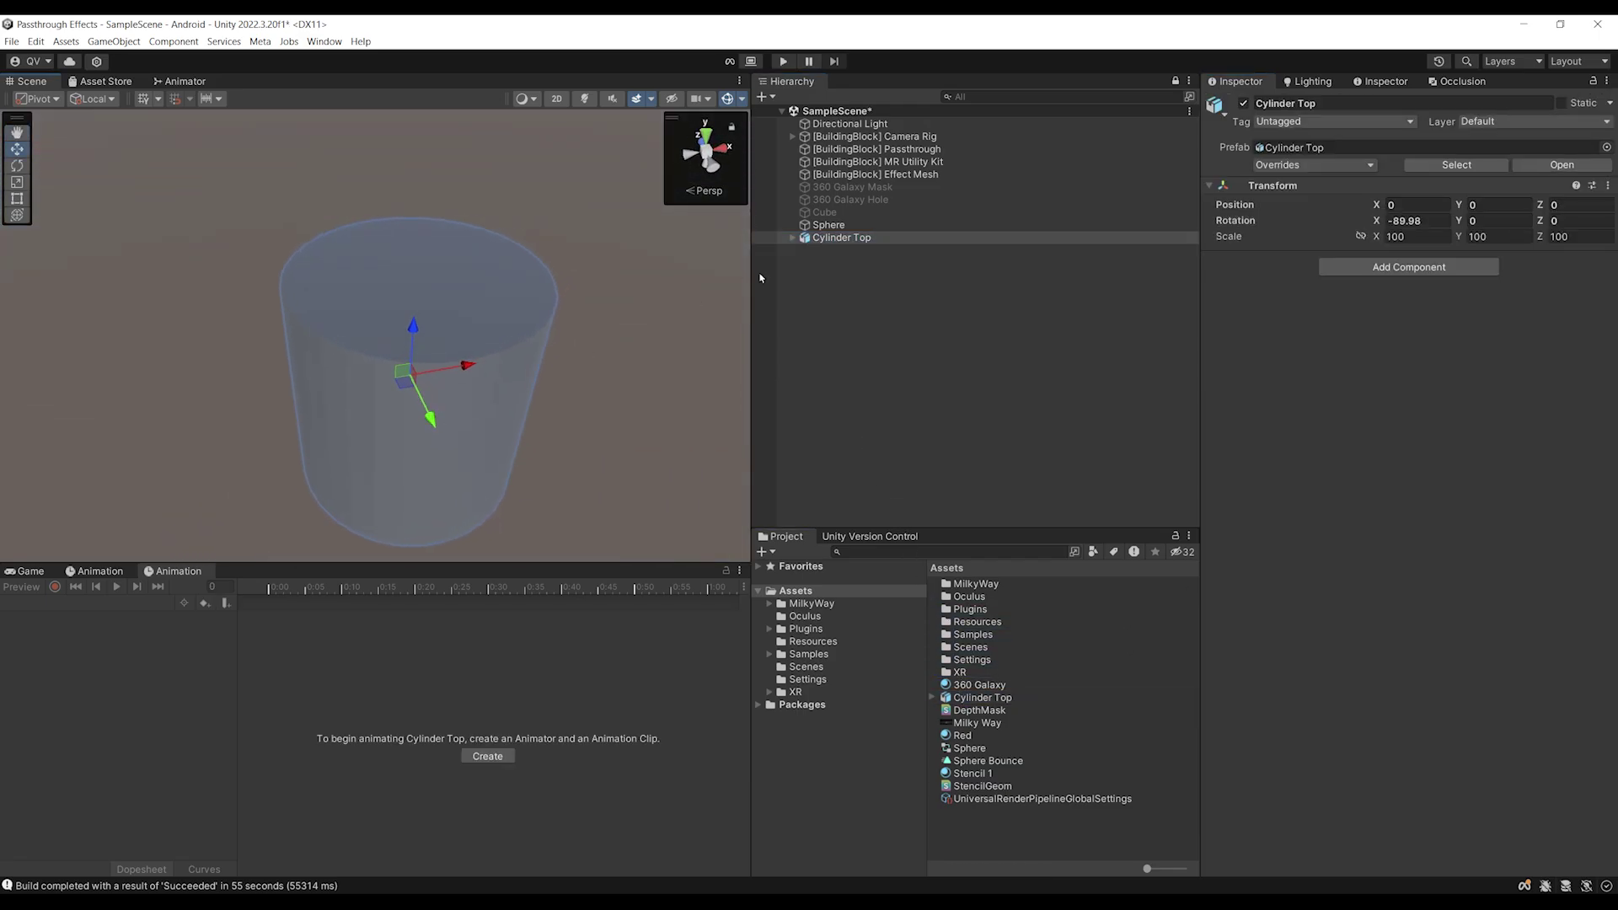
# Deactivate the Cylinder.001 child of Cylinder Top so that the cylinder is open at its upper end
pyautogui.click(793, 238)
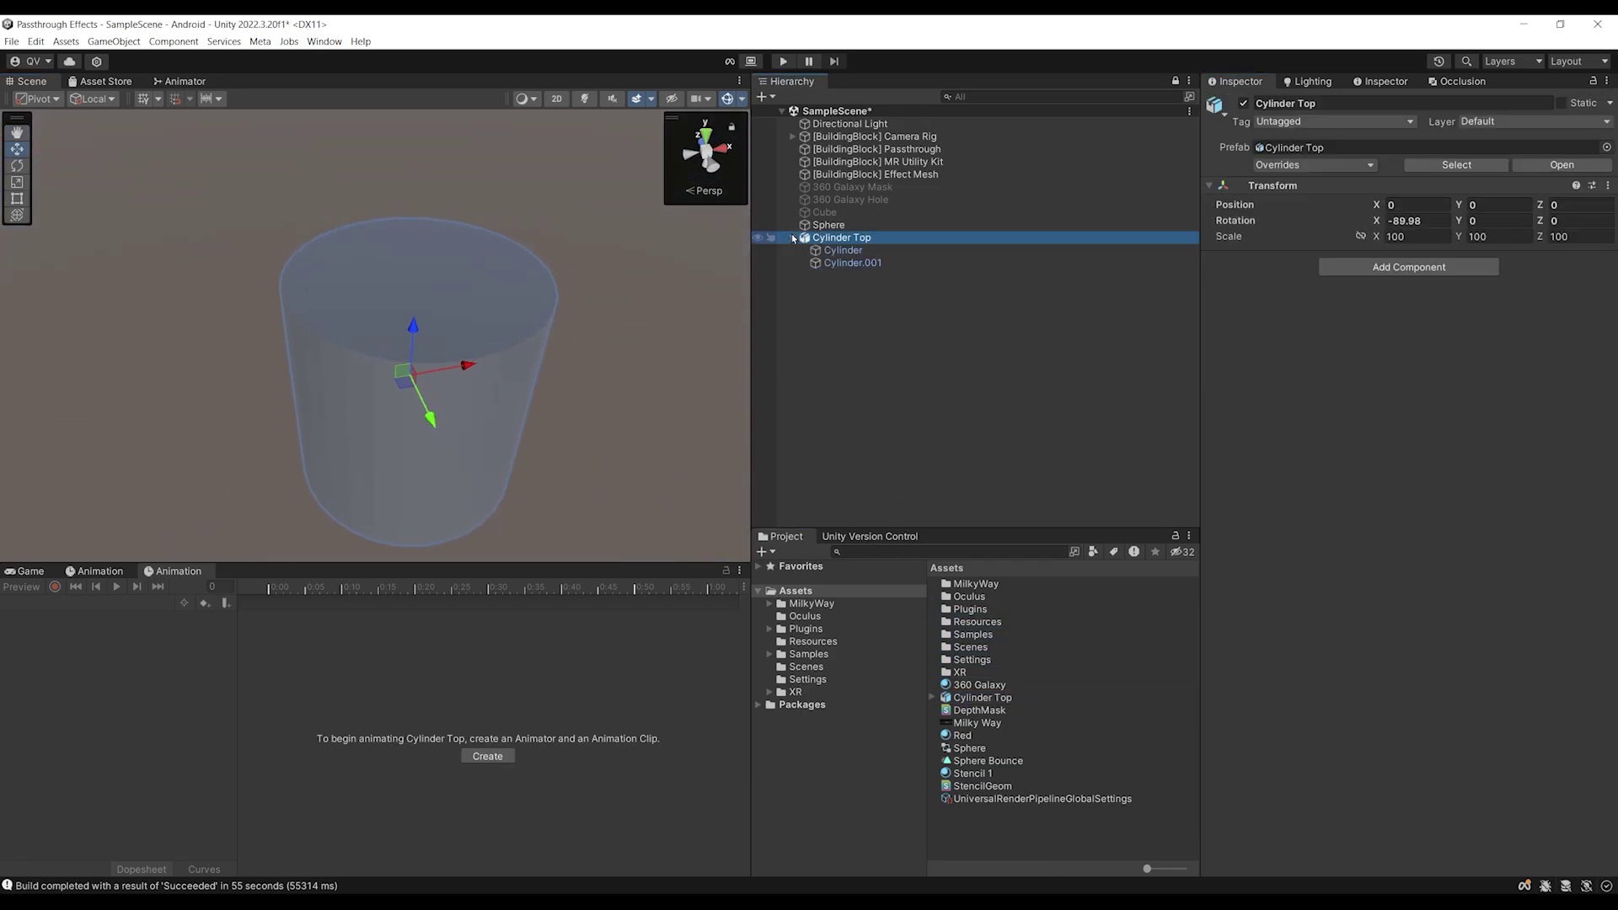
pyautogui.click(852, 263)
pyautogui.moveTo(413, 329); pyautogui.dragTo(338, 342)
pyautogui.hotkey('ctrl', 'z')
pyautogui.click(876, 263)
pyautogui.click(1243, 103)
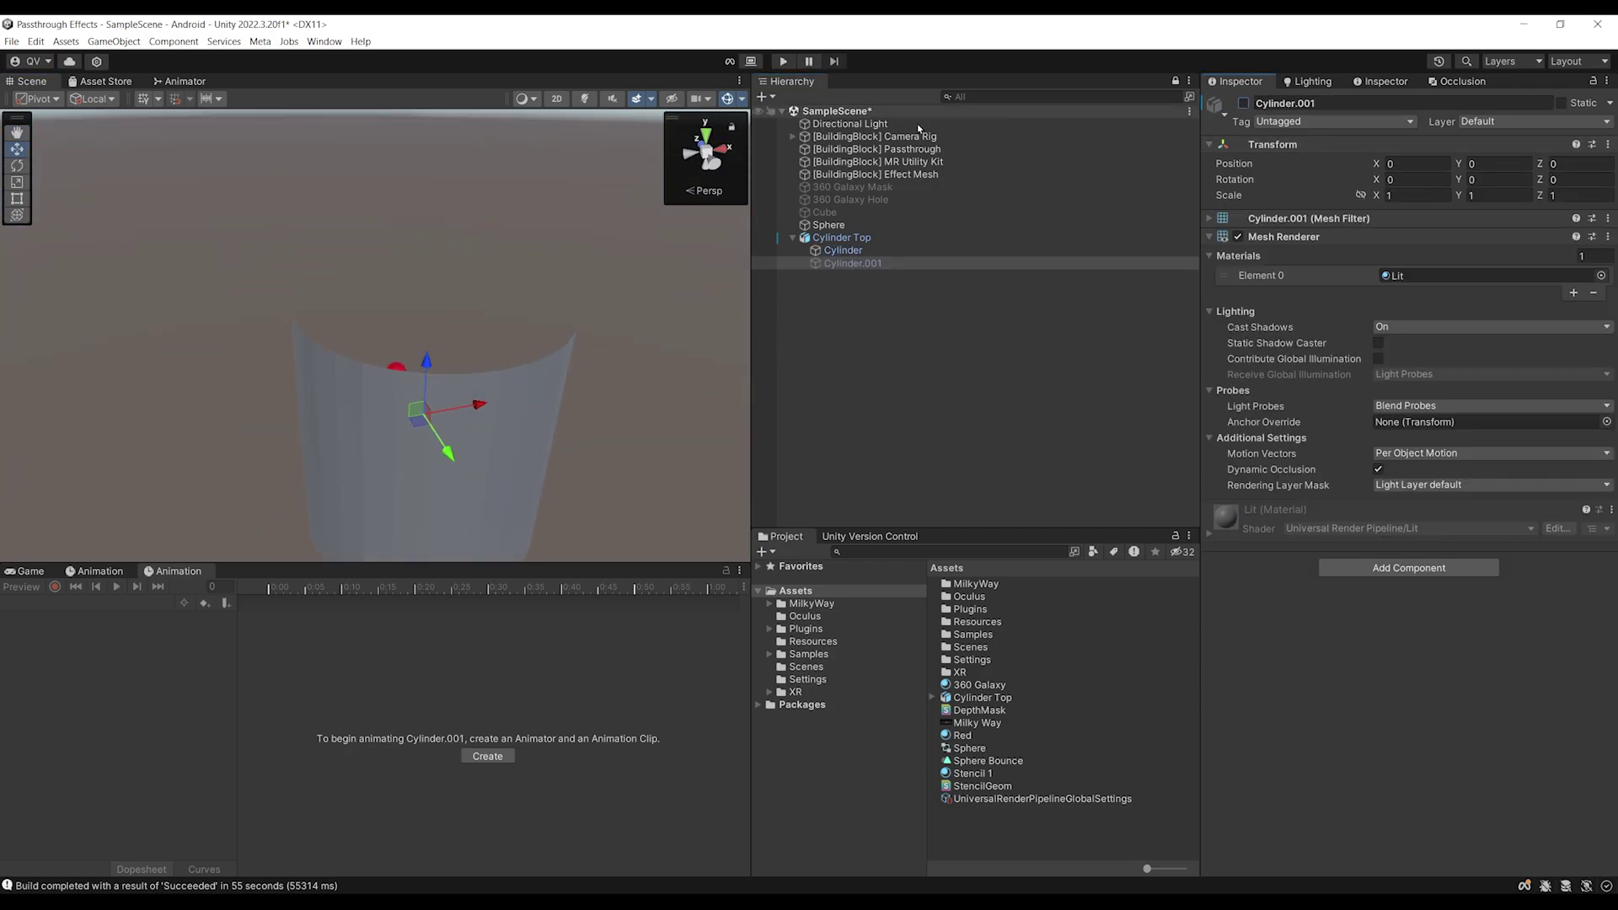
# Align Cylinder Top with the Sphere by setting its Z position to 0.688, and save the scene
pyautogui.keyDown('alt'); pyautogui.moveTo(600, 252); pyautogui.dragTo(387, 344); pyautogui.keyUp('alt')
pyautogui.scroll(-2, 401, 408)
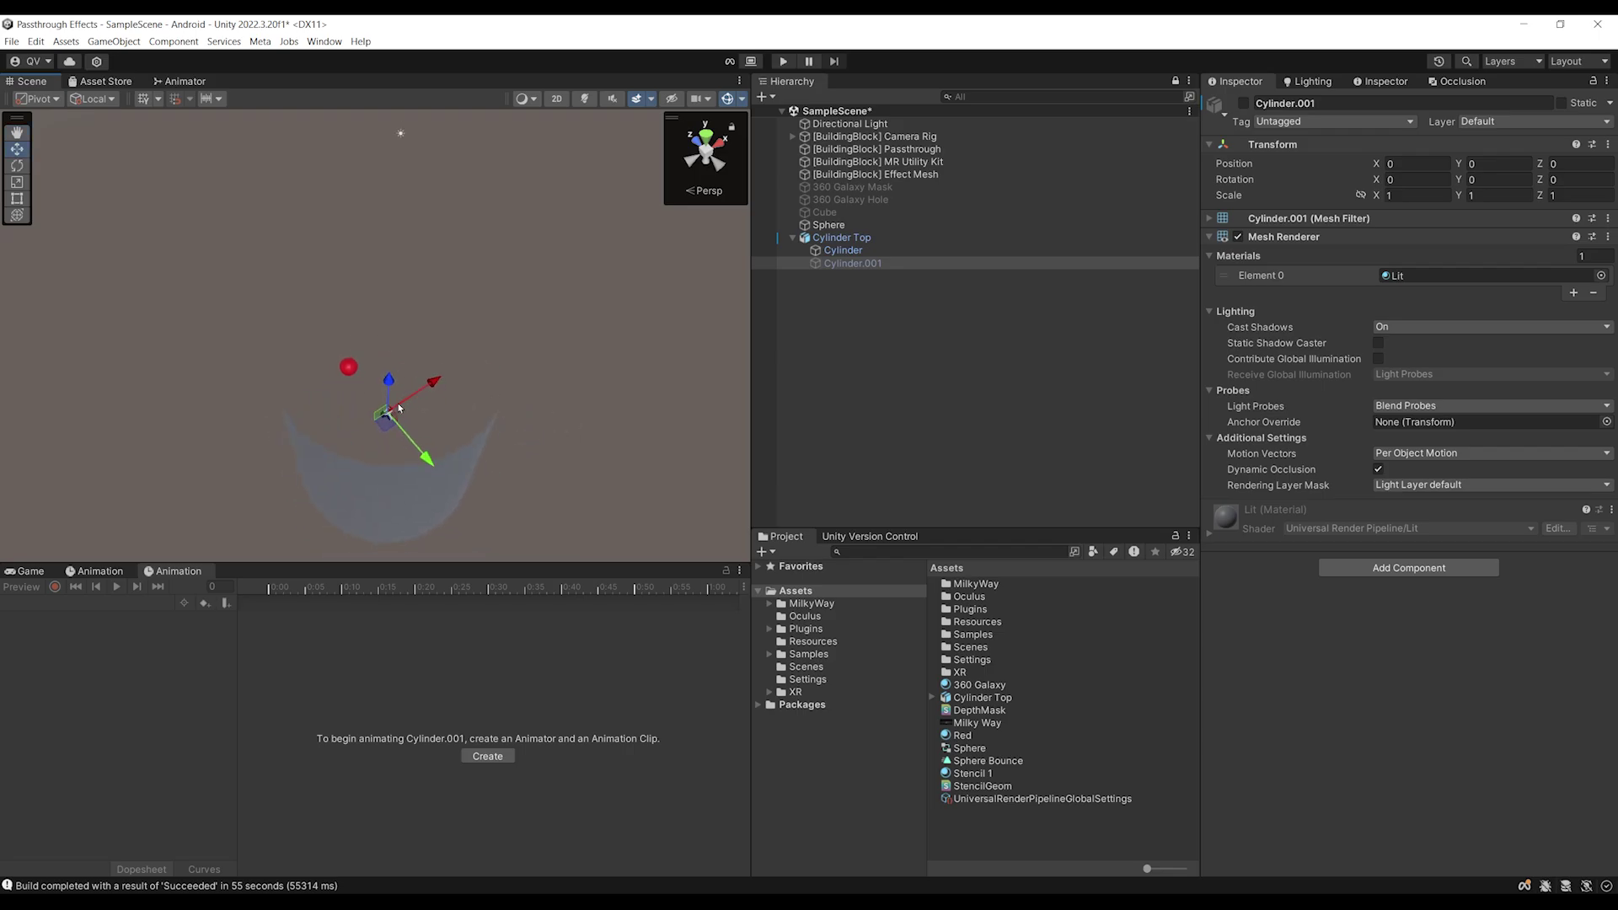
pyautogui.moveTo(472, 329); pyautogui.dragTo(508, 307, button='middle')
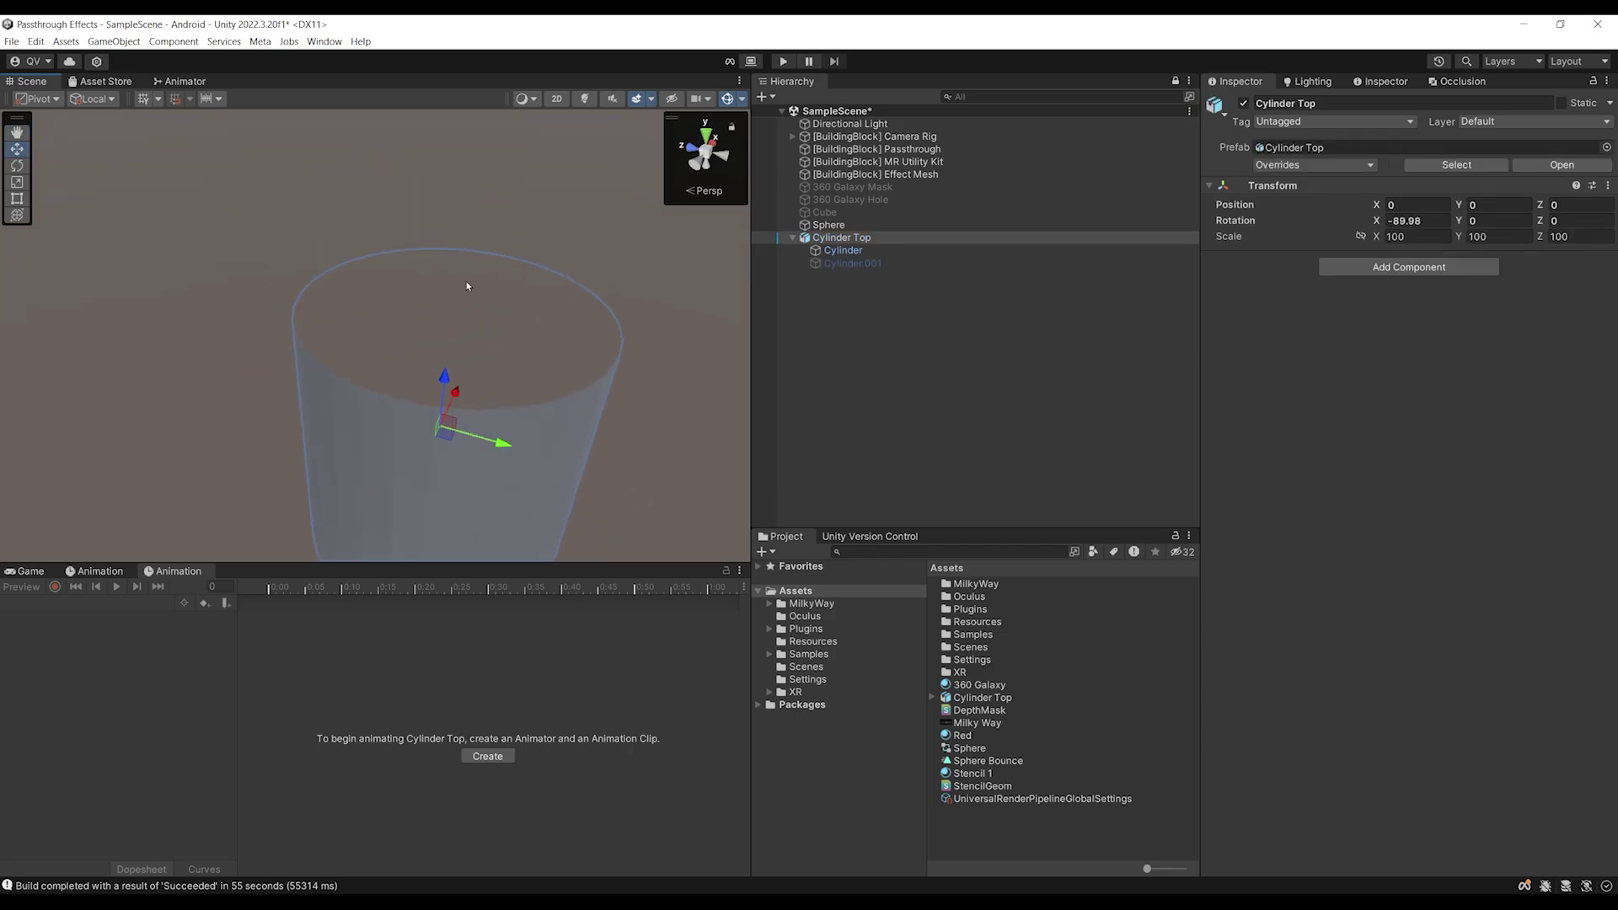
pyautogui.scroll(-3, 514, 263)
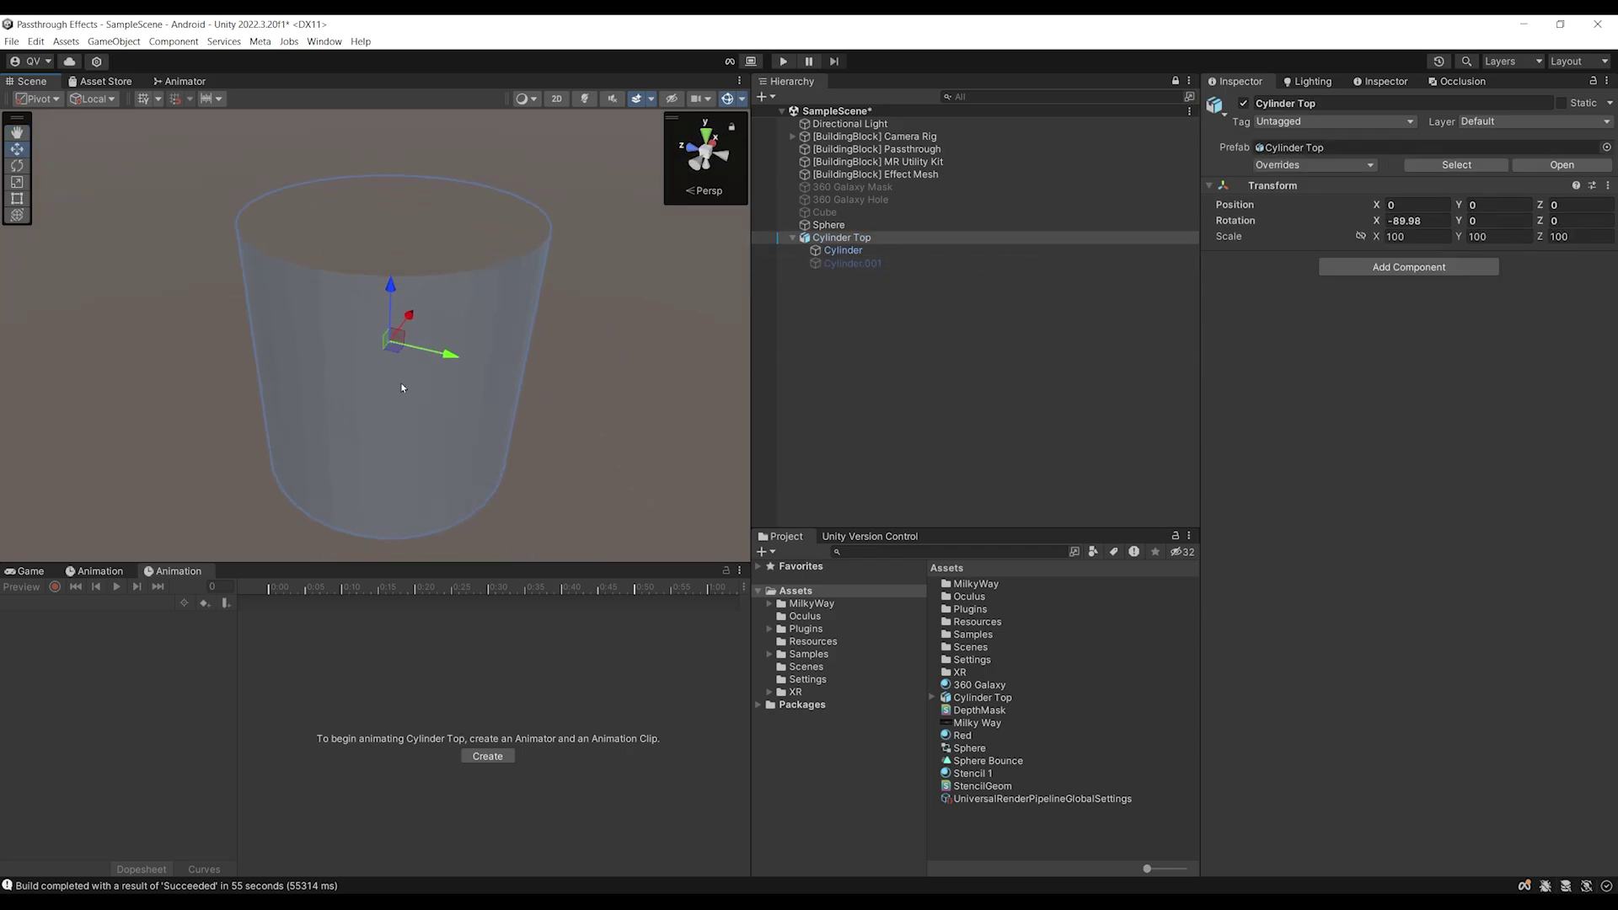
pyautogui.keyDown('alt'); pyautogui.moveTo(403, 380); pyautogui.dragTo(650, 229); pyautogui.keyUp('alt')
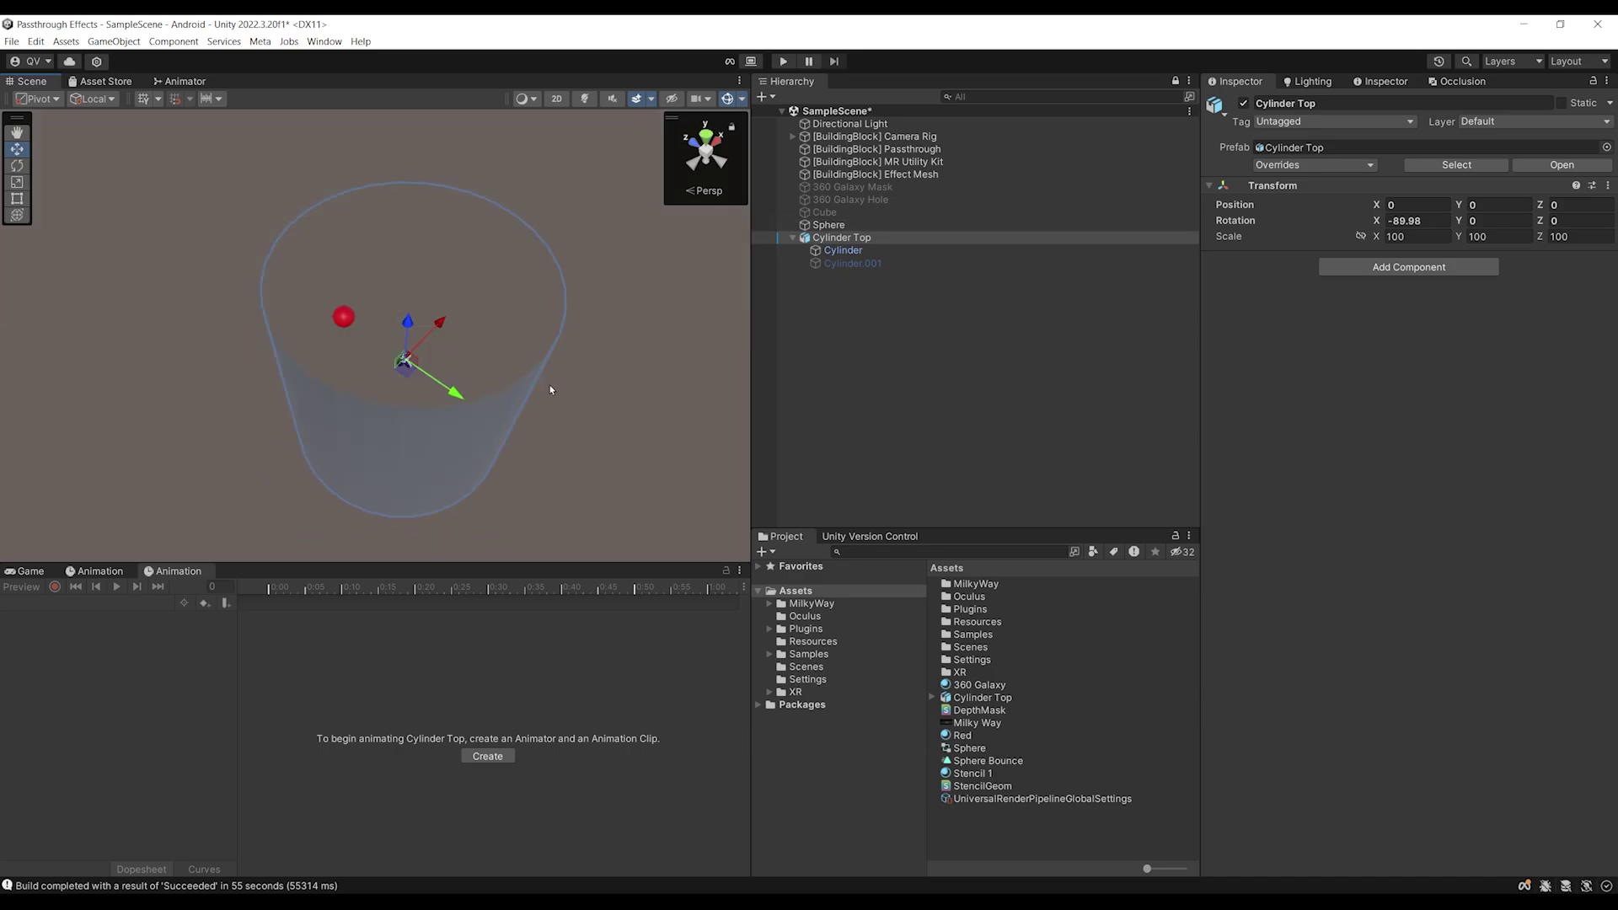
pyautogui.keyDown('alt'); pyautogui.moveTo(550, 390); pyautogui.dragTo(585, 346); pyautogui.keyUp('alt')
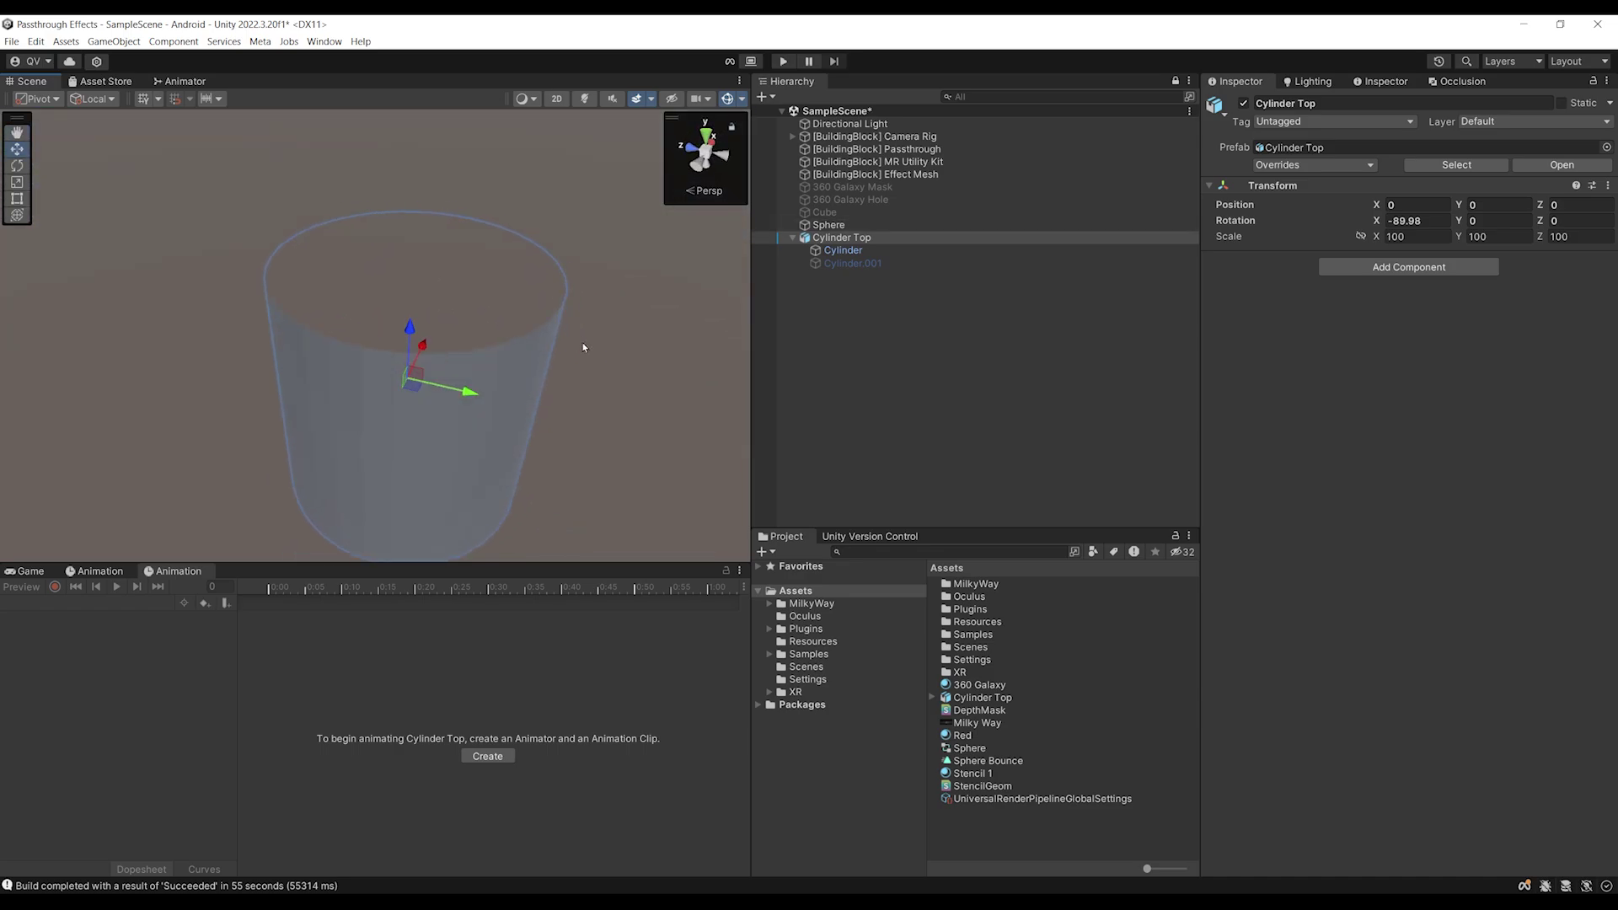
pyautogui.click(876, 226)
pyautogui.click(877, 238)
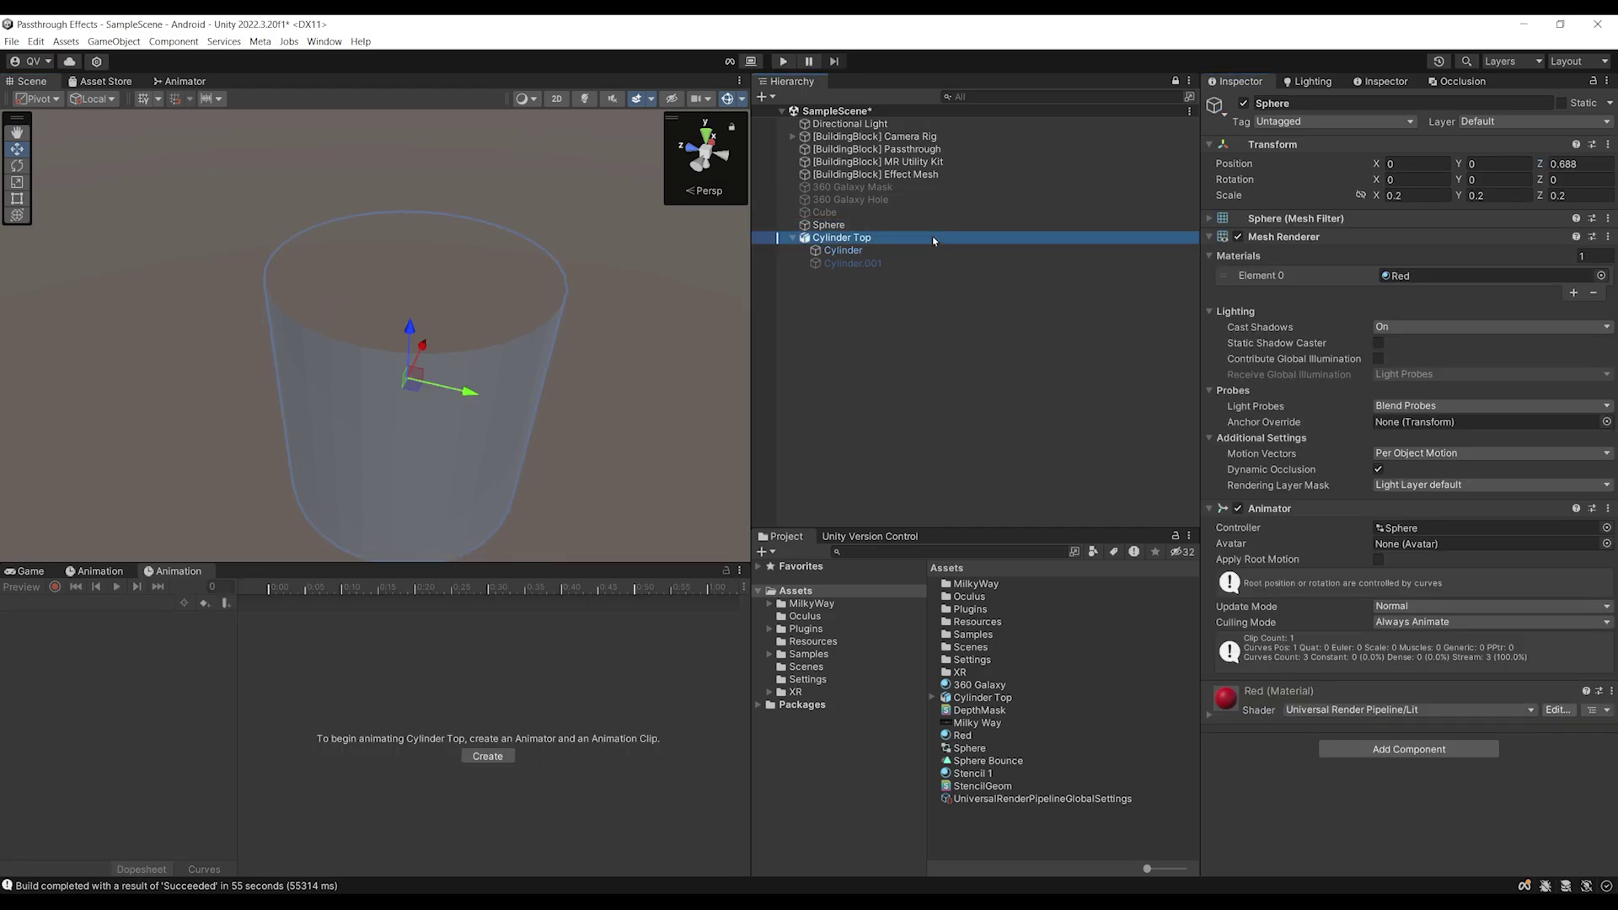
pyautogui.click(1572, 200)
pyautogui.write('0.688')
pyautogui.hotkey('ctrl', 's')
# Scale Cylinder Top into a narrow tube of about 16.561 in X and Y and 70.157 in Z
pyautogui.scroll(5, 438, 286)
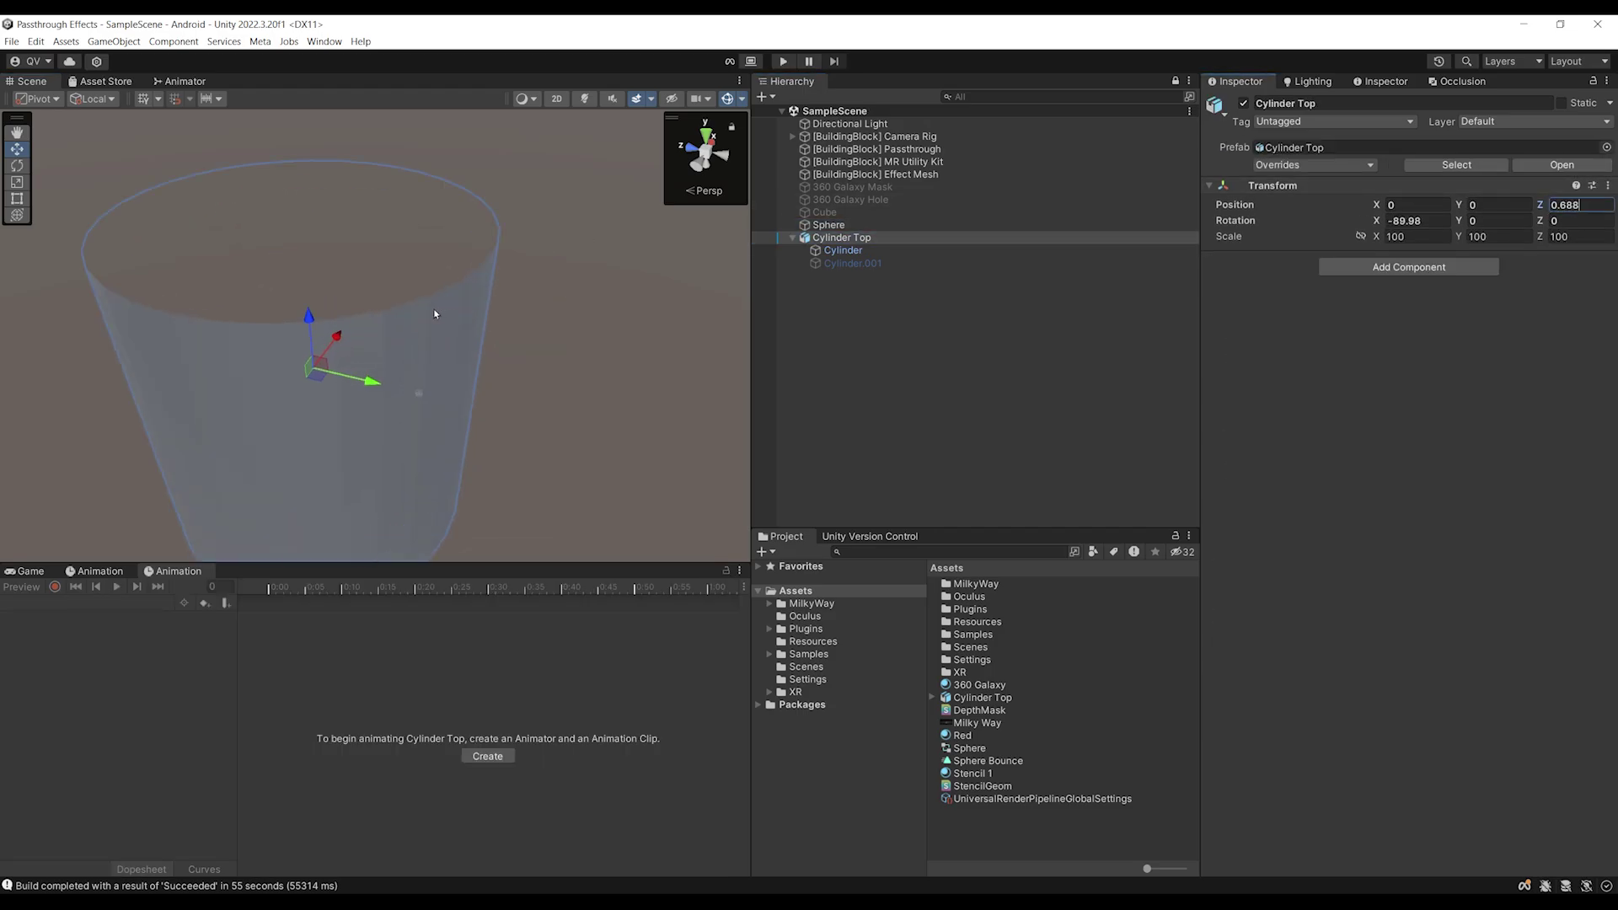
pyautogui.moveTo(306, 381); pyautogui.dragTo(252, 396)
pyautogui.moveTo(387, 289); pyautogui.dragTo(413, 147)
pyautogui.keyDown('alt'); pyautogui.moveTo(447, 312); pyautogui.dragTo(524, 227); pyautogui.keyUp('alt')
pyautogui.scroll(-3, 466, 305)
pyautogui.keyDown('alt'); pyautogui.moveTo(466, 305); pyautogui.dragTo(437, 370); pyautogui.keyUp('alt')
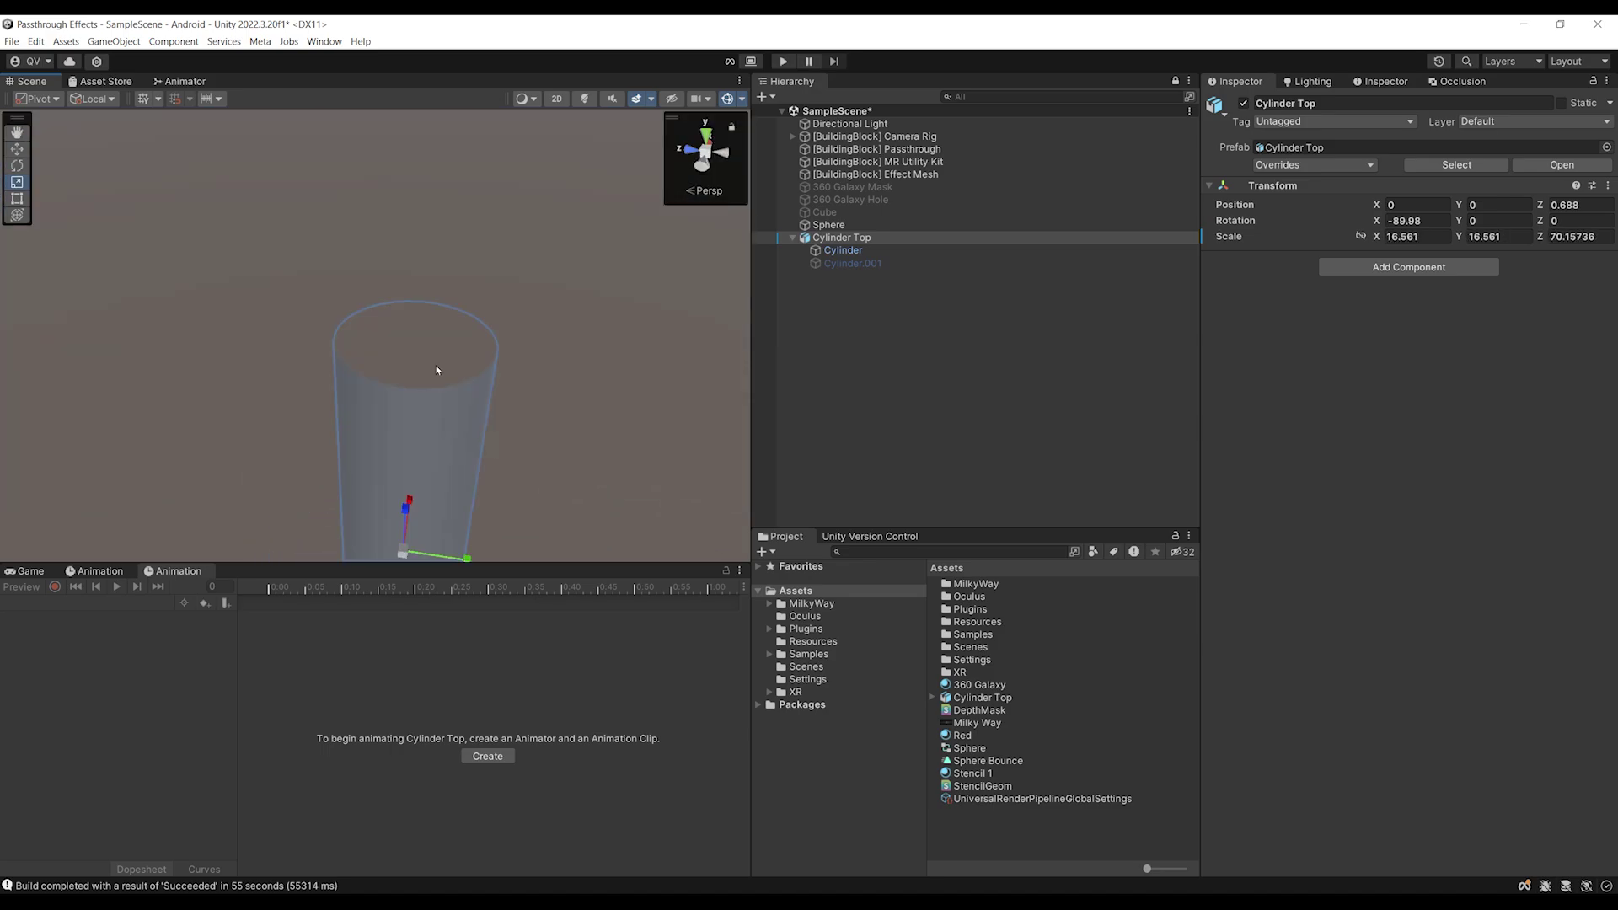
pyautogui.scroll(-5, 383, 327)
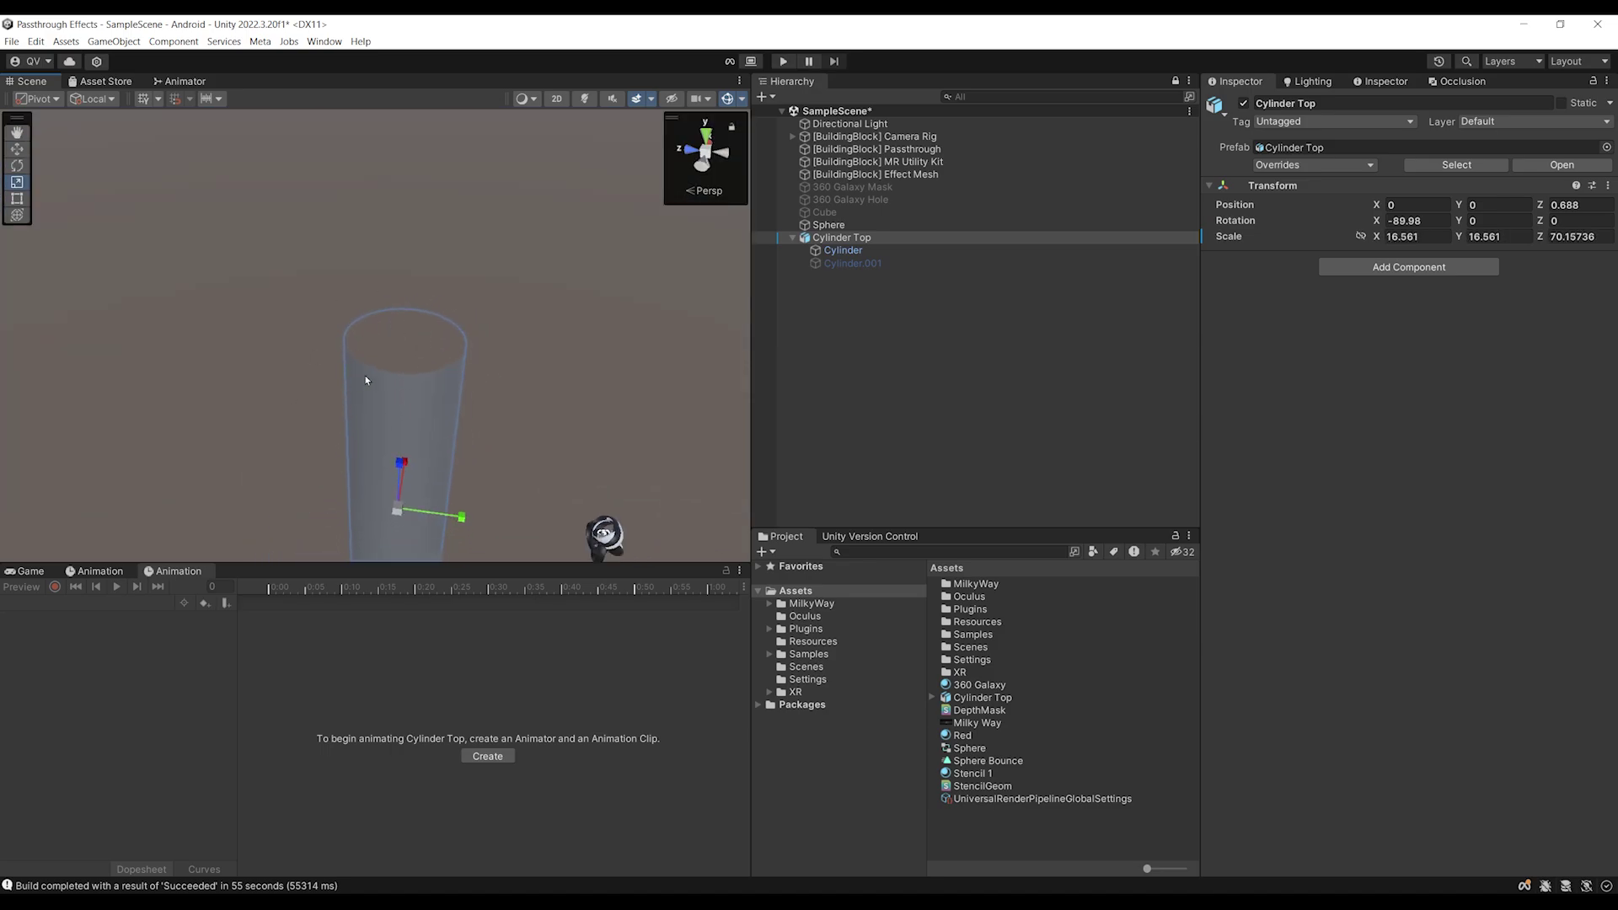
pyautogui.scroll(5, 409, 420)
pyautogui.keyDown('alt'); pyautogui.moveTo(412, 302); pyautogui.dragTo(452, 173); pyautogui.keyUp('alt')
pyautogui.moveTo(451, 174); pyautogui.dragTo(454, 121, button='middle')
pyautogui.moveTo(426, 347); pyautogui.dragTo(405, 225, button='middle')
pyautogui.moveTo(564, 347); pyautogui.dragTo(553, 321, button='right')
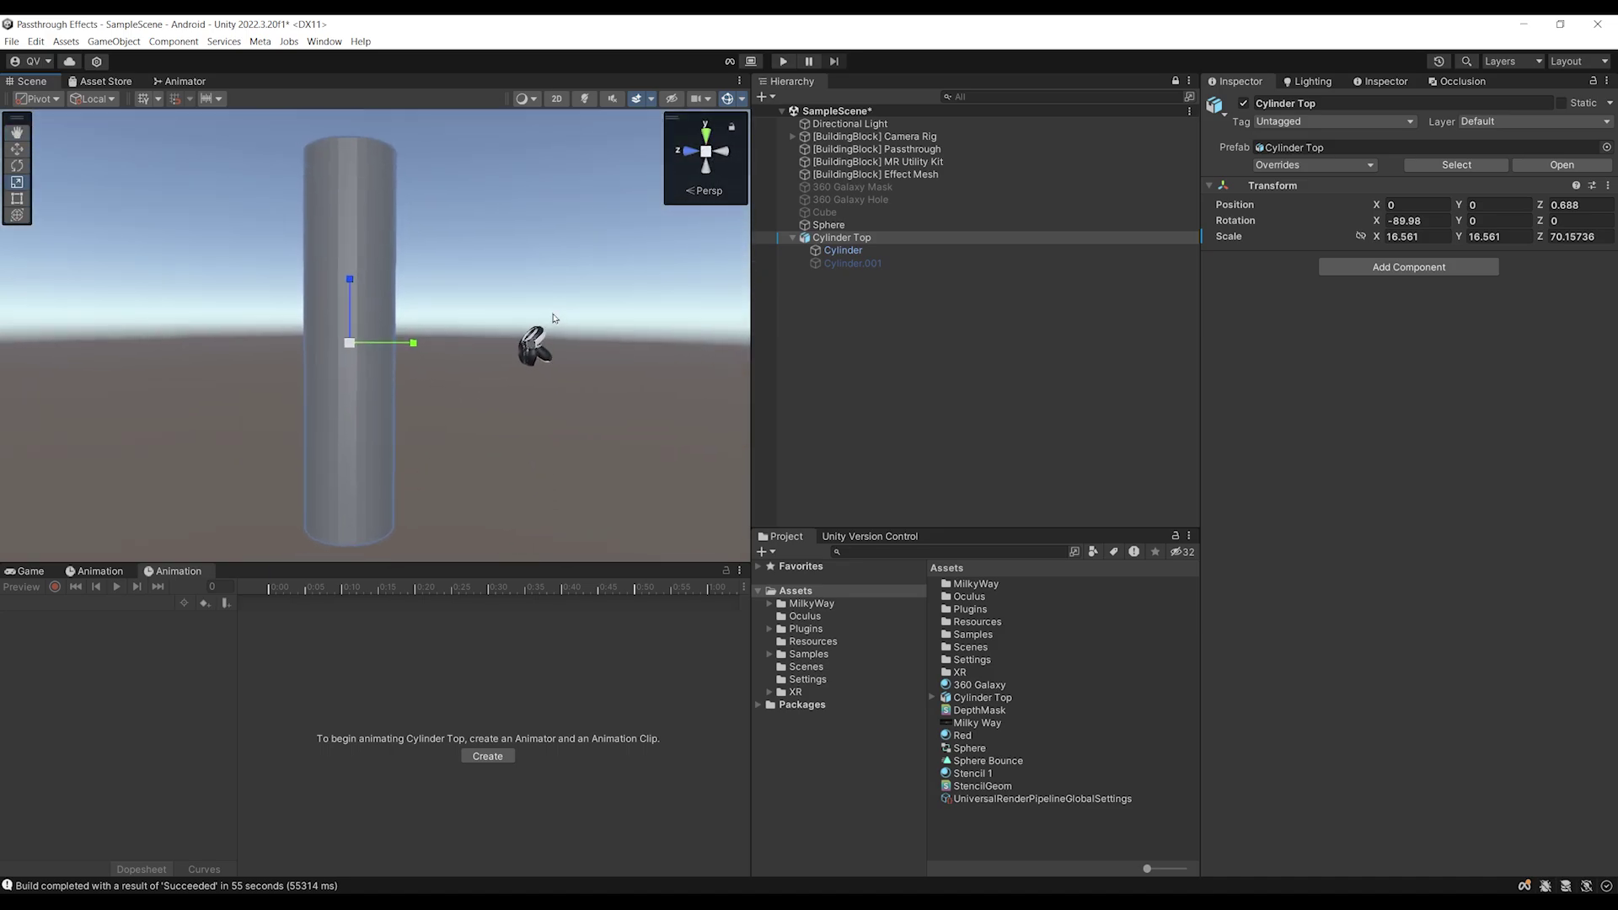
# Check the tube's height against the Camera Rig and lower Cylinder Top to about Y -0.715
pyautogui.click(865, 137)
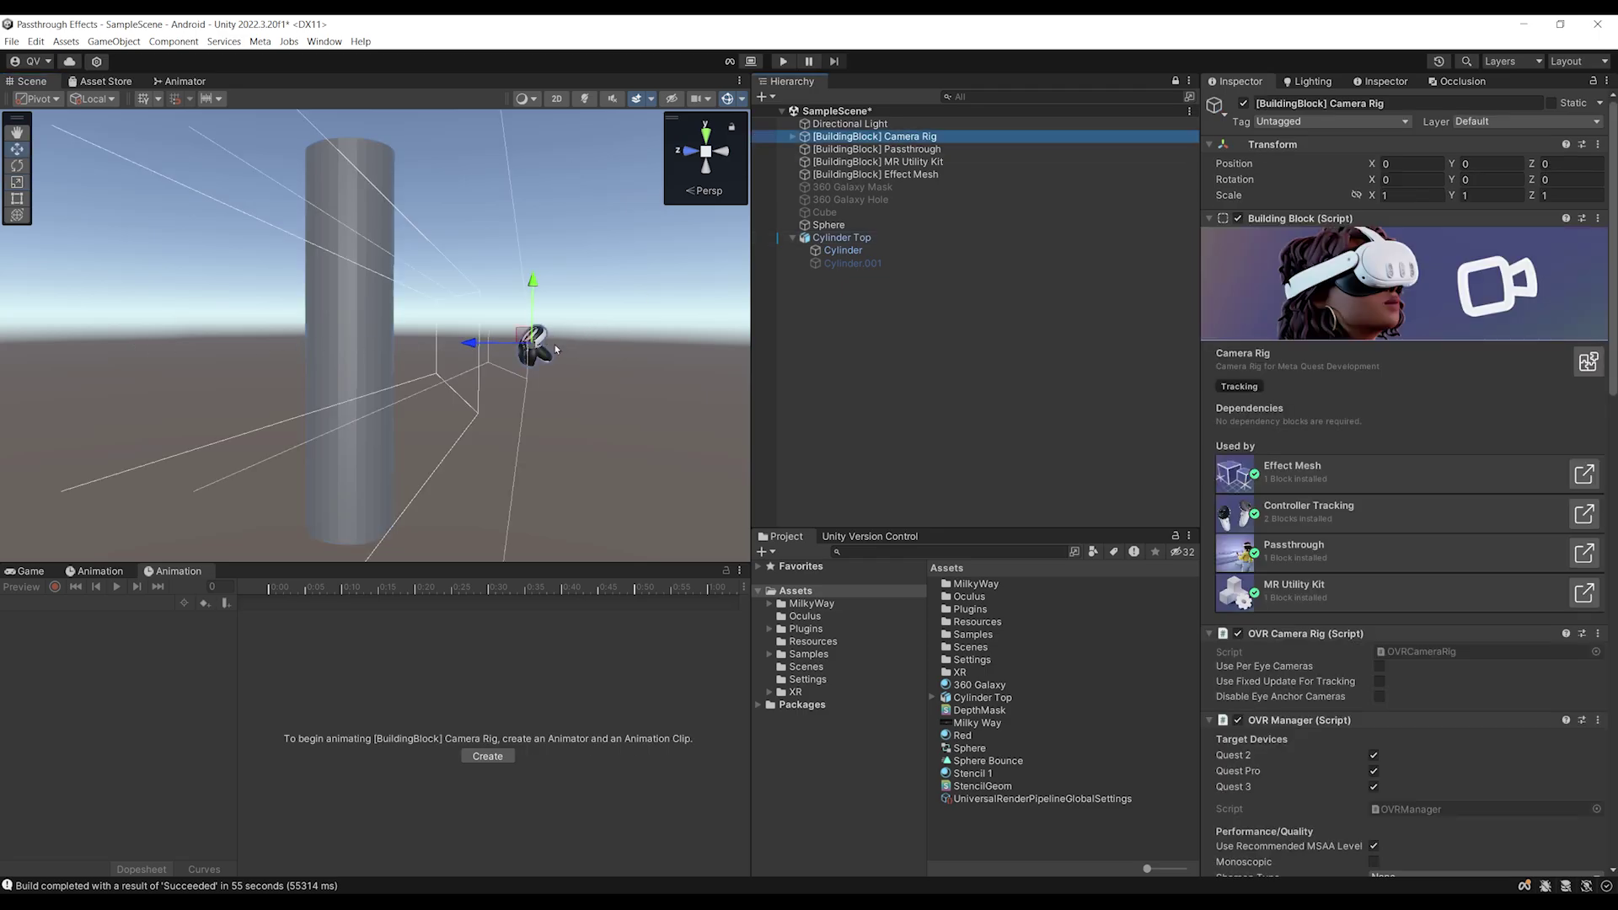
pyautogui.click(841, 238)
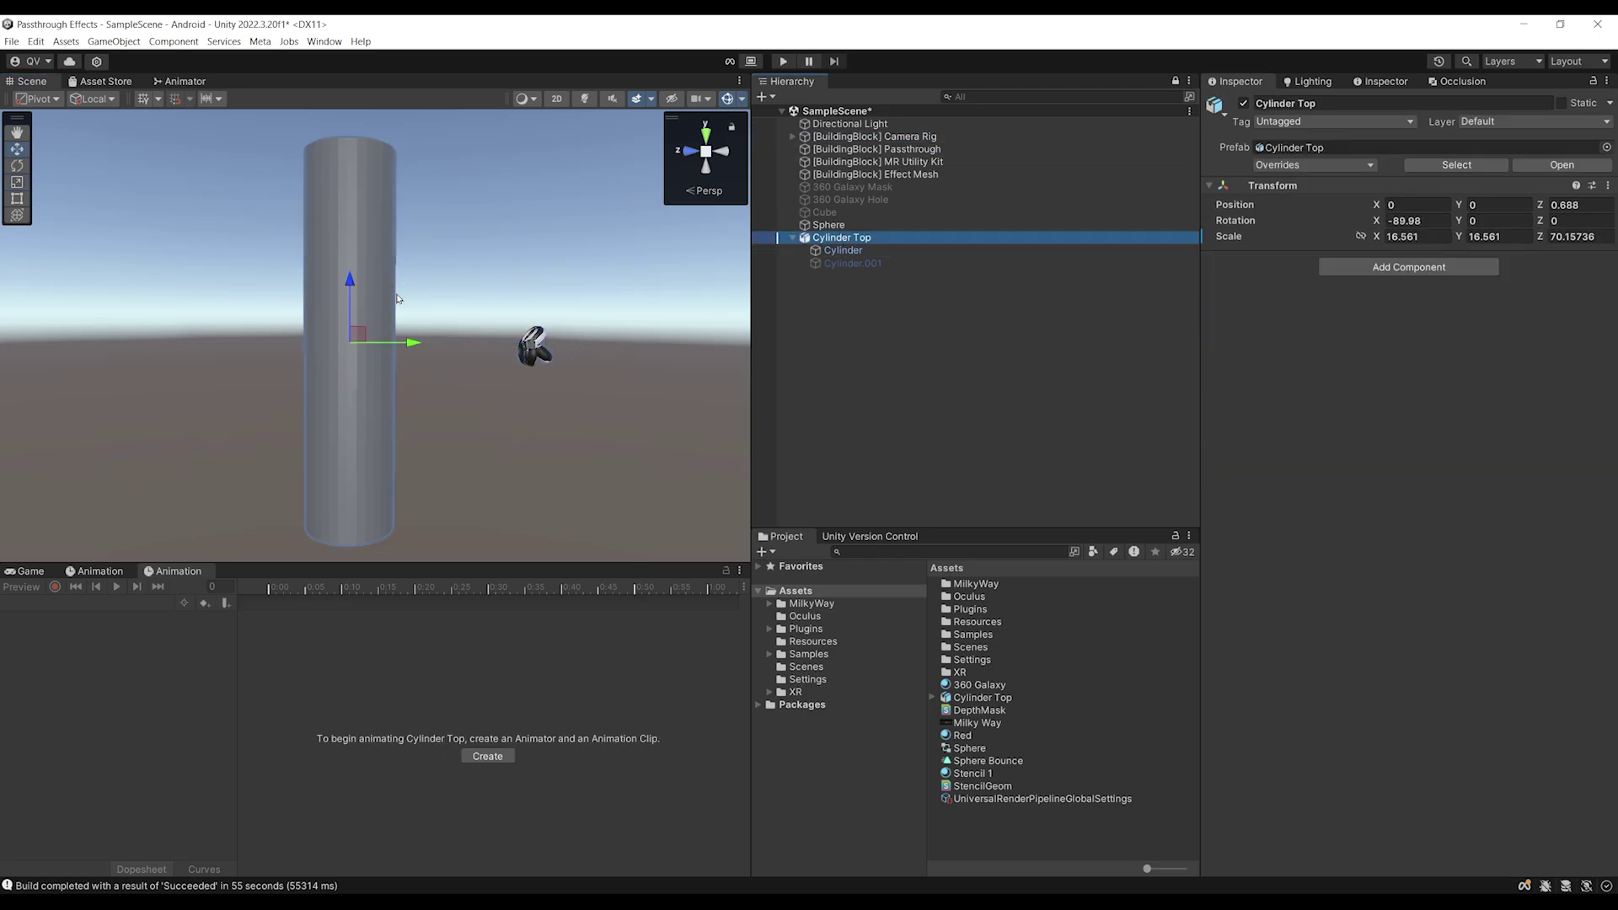
pyautogui.moveTo(349, 290); pyautogui.dragTo(238, 505)
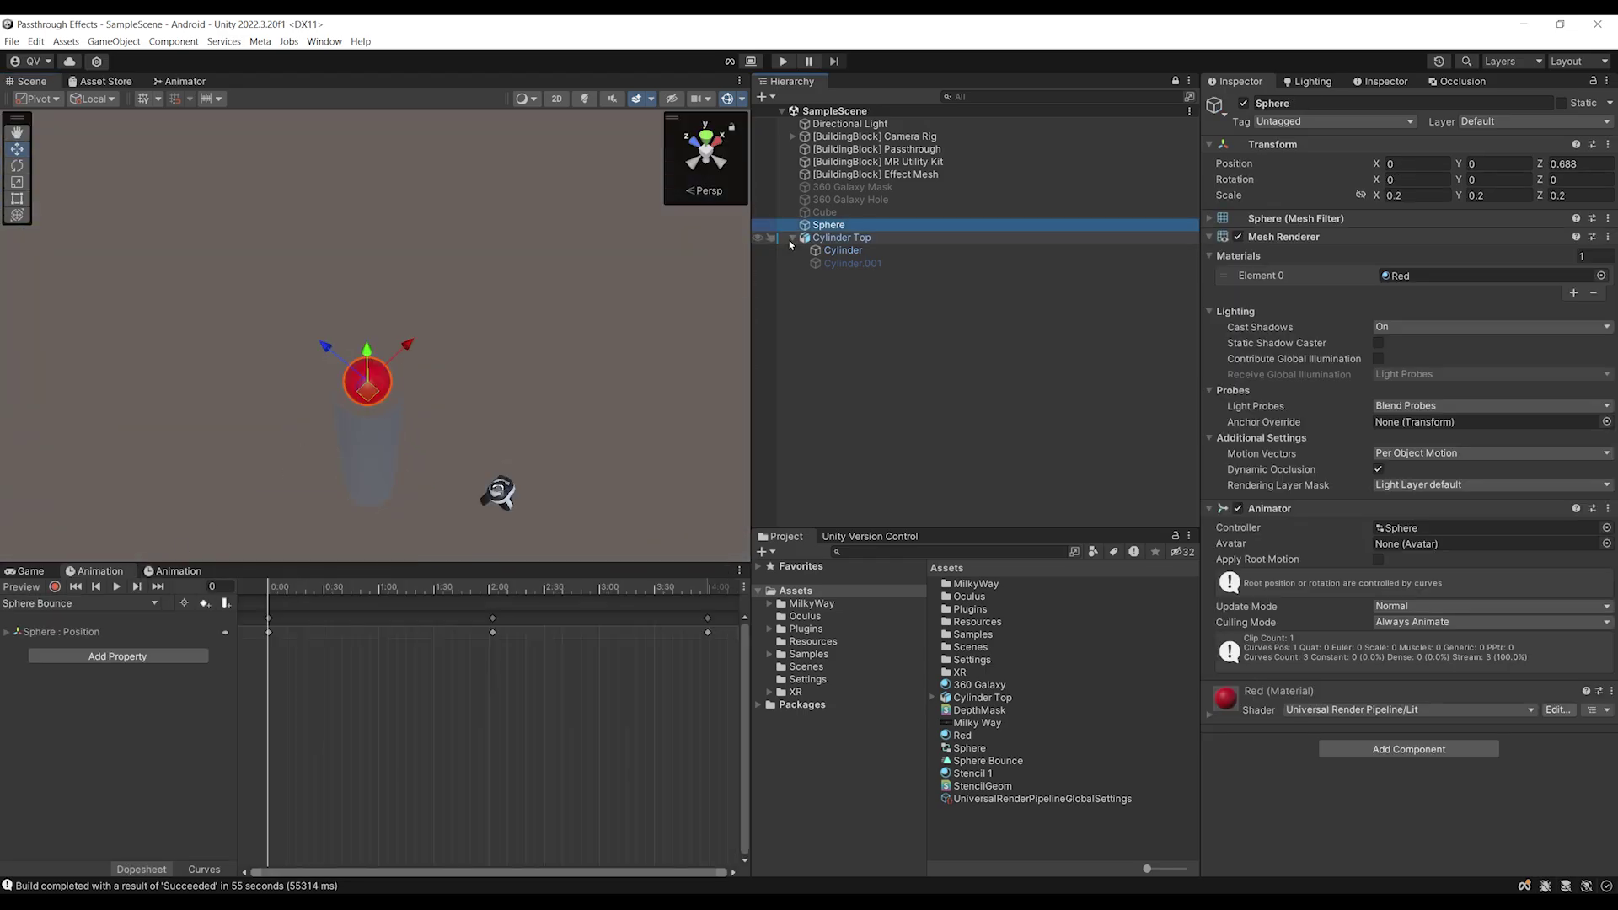
# Play the Sphere Bounce animation and examine the Sphere's movement in and out of the tube
pyautogui.moveTo(436, 403); pyautogui.dragTo(473, 289, button='middle')
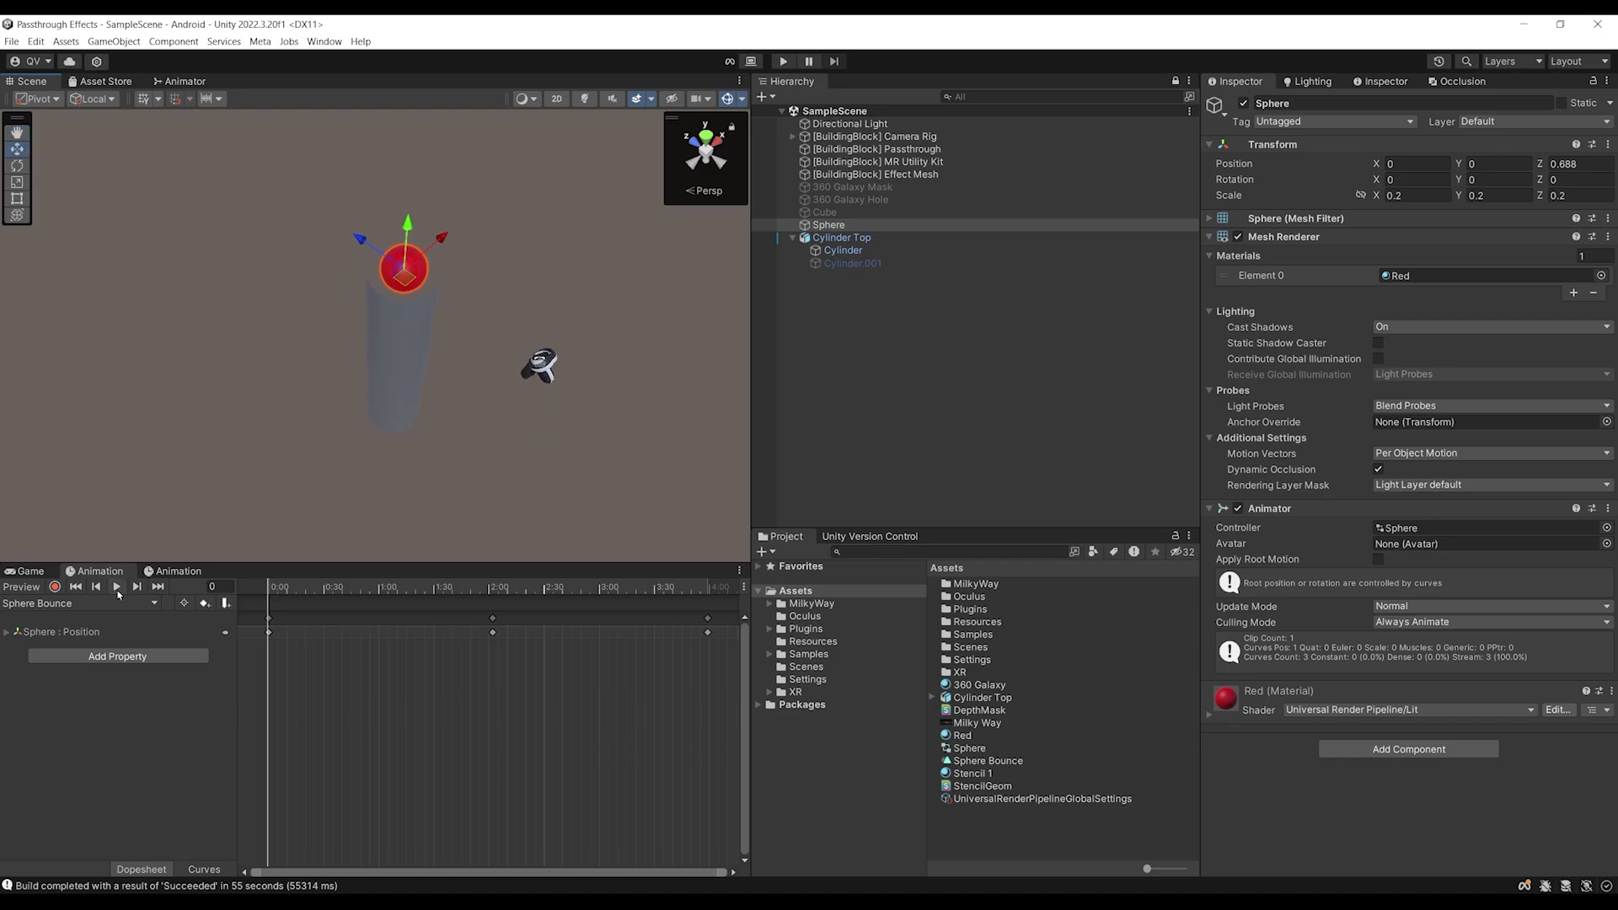
pyautogui.click(117, 587)
pyautogui.keyDown('alt'); pyautogui.moveTo(452, 422); pyautogui.dragTo(388, 375); pyautogui.keyUp('alt')
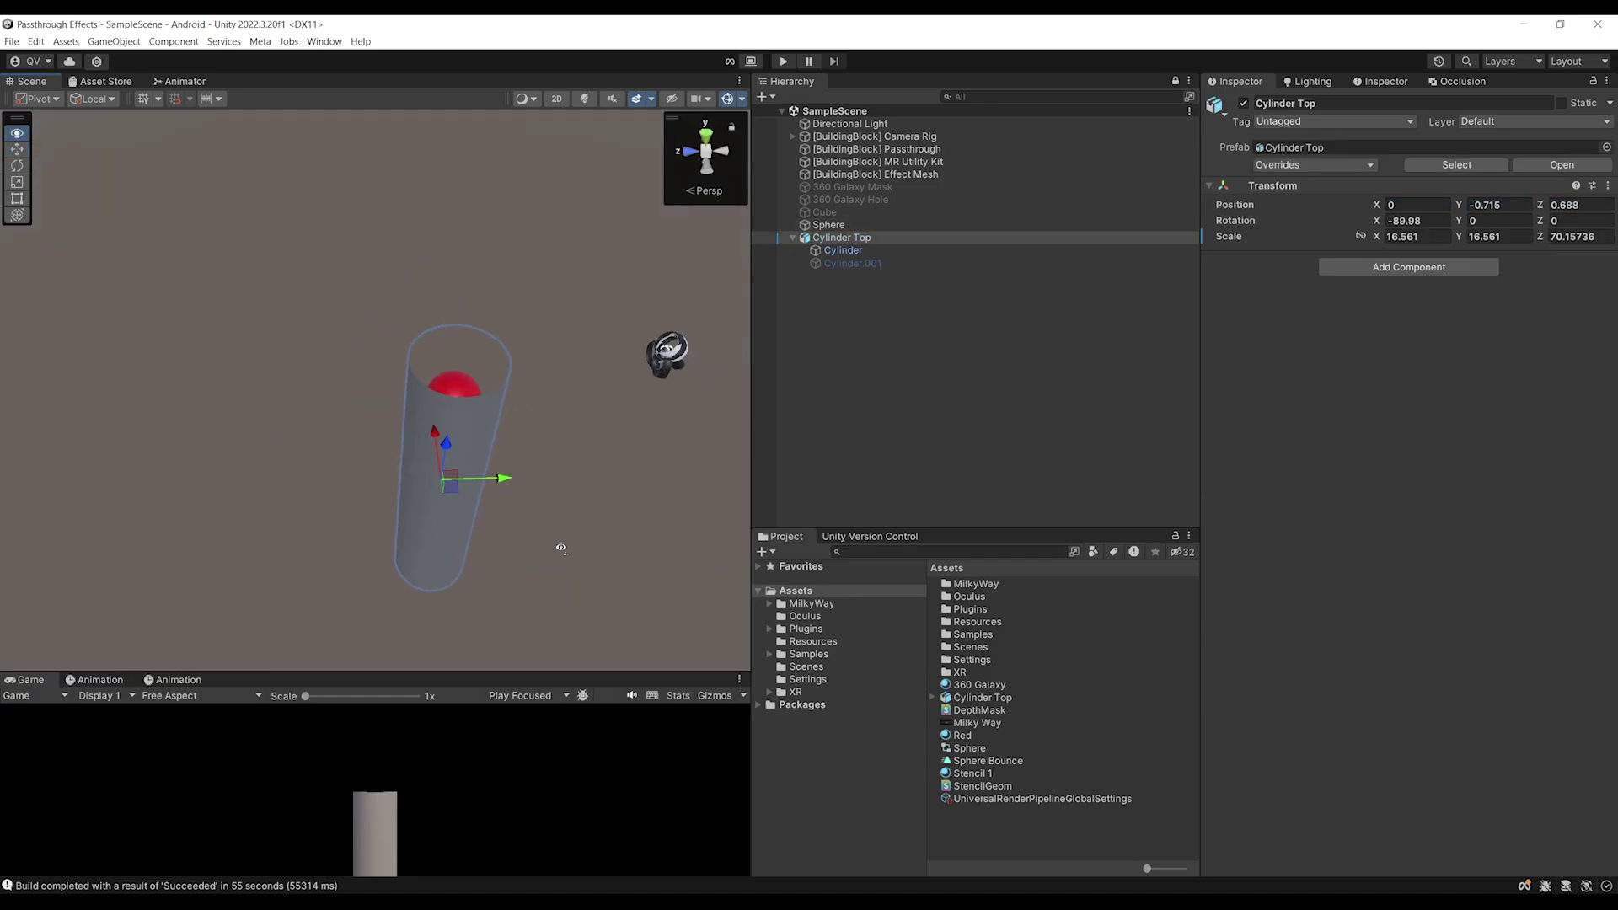
pyautogui.keyDown('alt'); pyautogui.moveTo(559, 547); pyautogui.dragTo(423, 524); pyautogui.keyUp('alt')
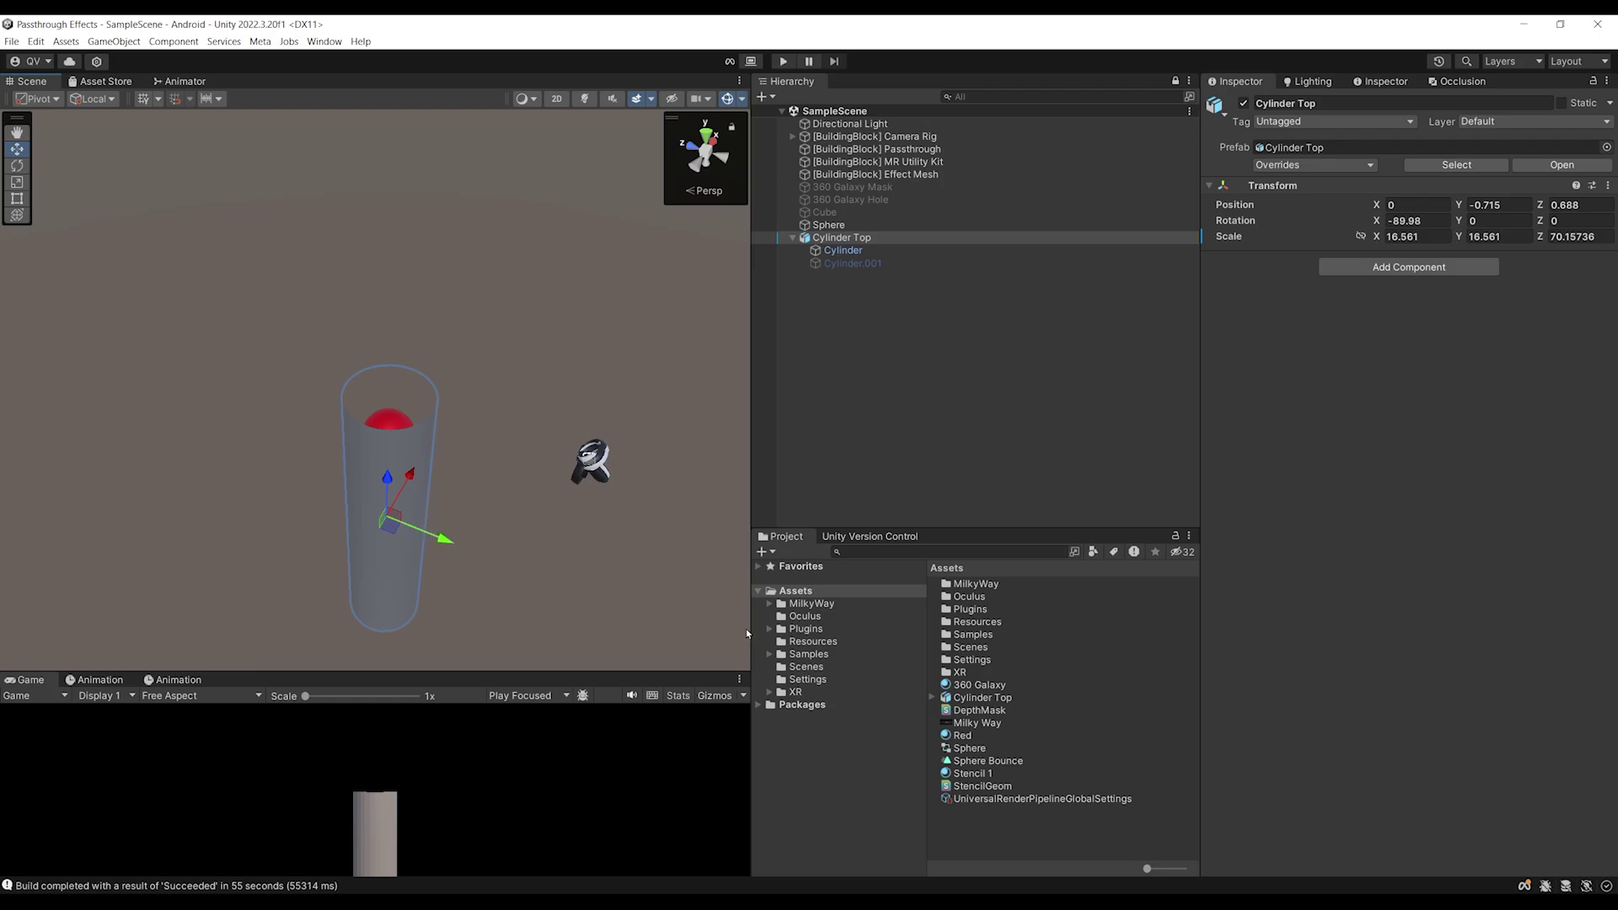
# Create a material named Hole in Assets and assign it to the Cylinder child of Cylinder Top
pyautogui.rightClick(799, 593)
pyautogui.moveTo(927, 208)
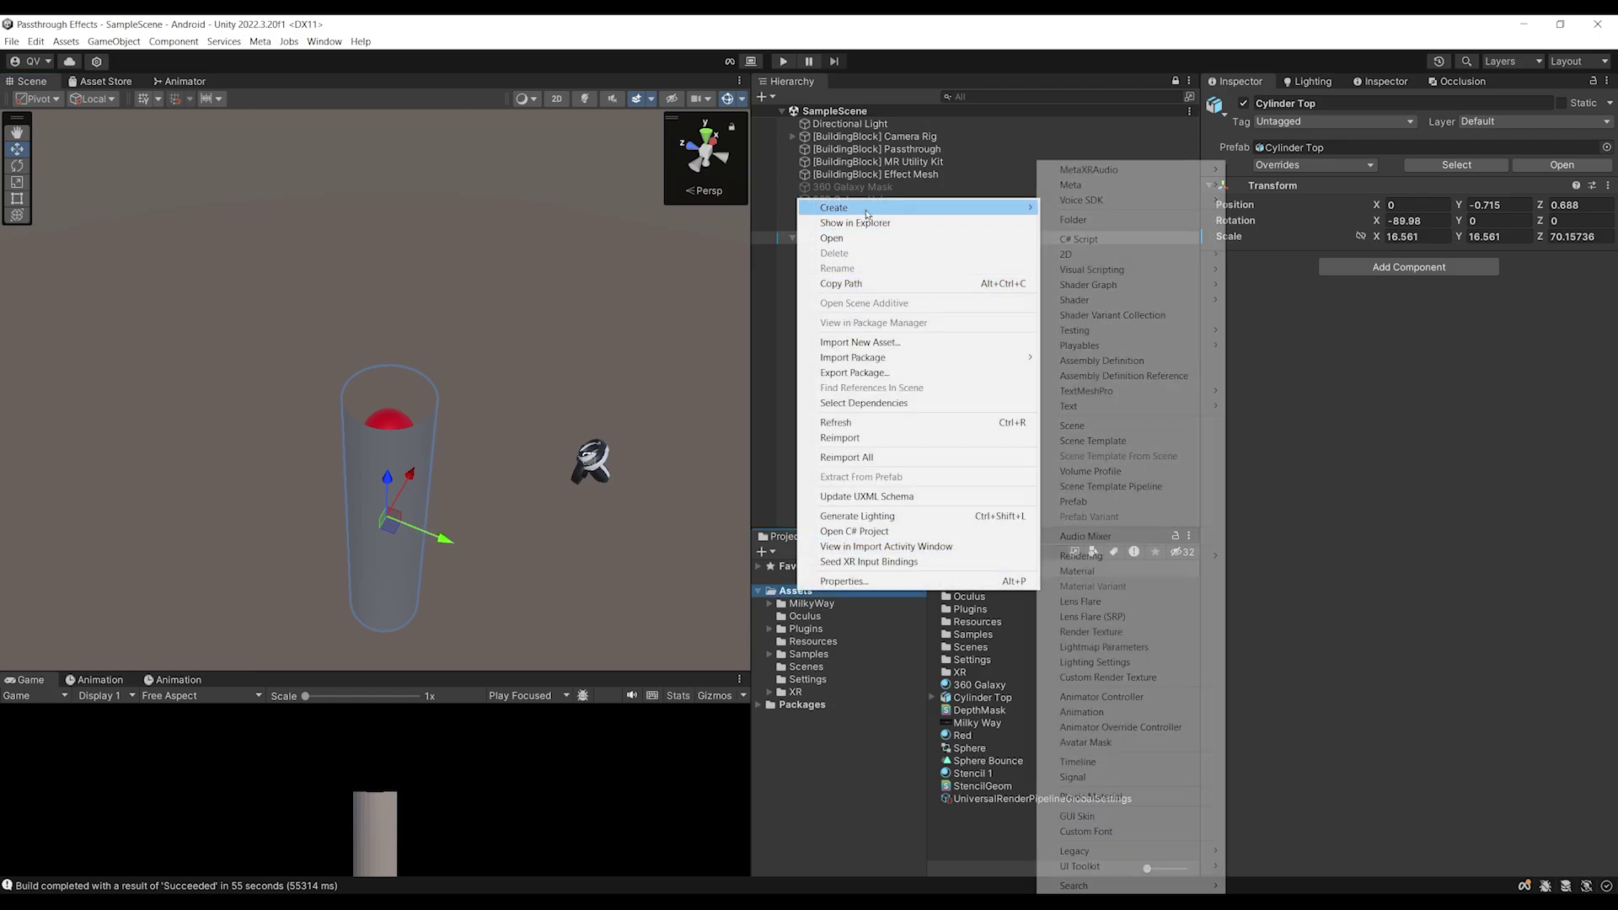
pyautogui.click(1139, 572)
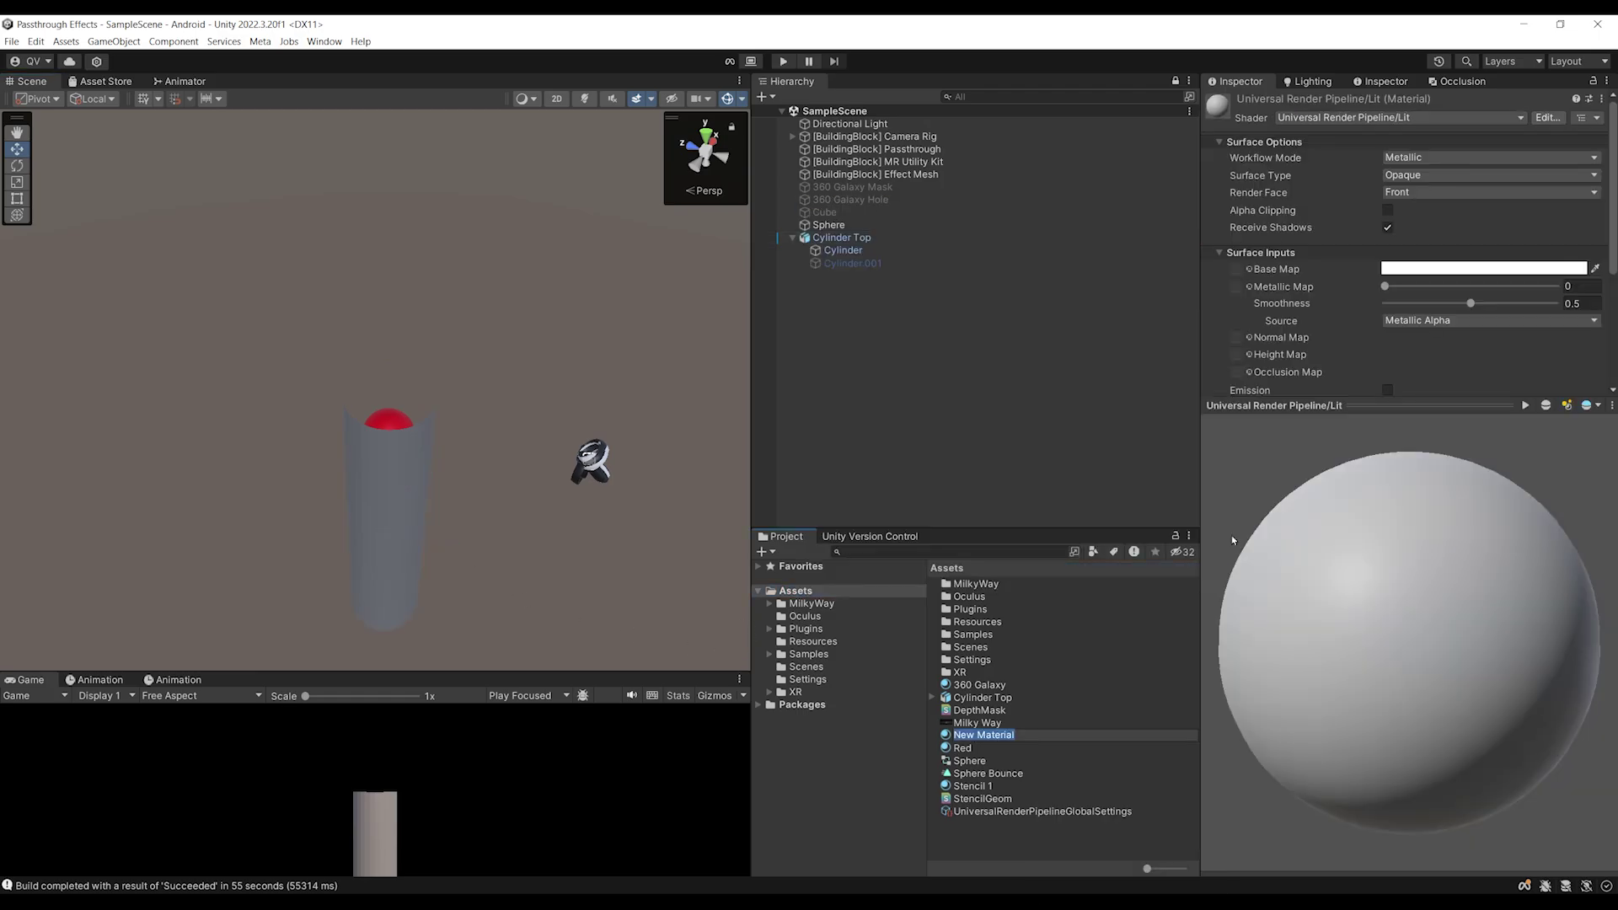
pyautogui.write('Hole')
pyautogui.press('Return')
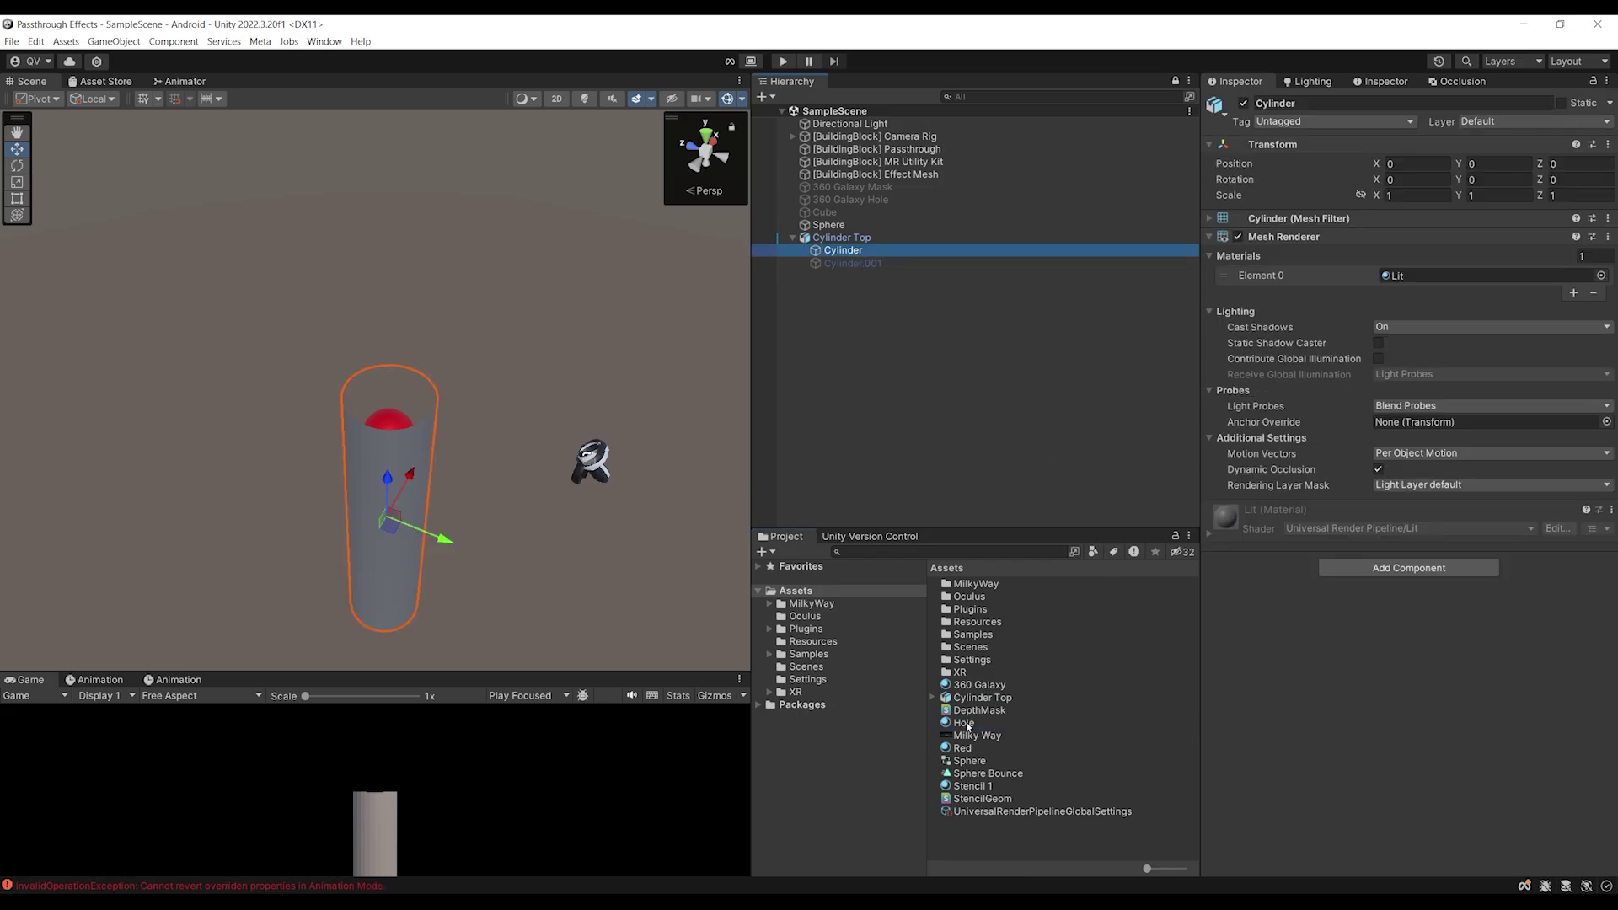
pyautogui.moveTo(967, 726); pyautogui.dragTo(1403, 282)
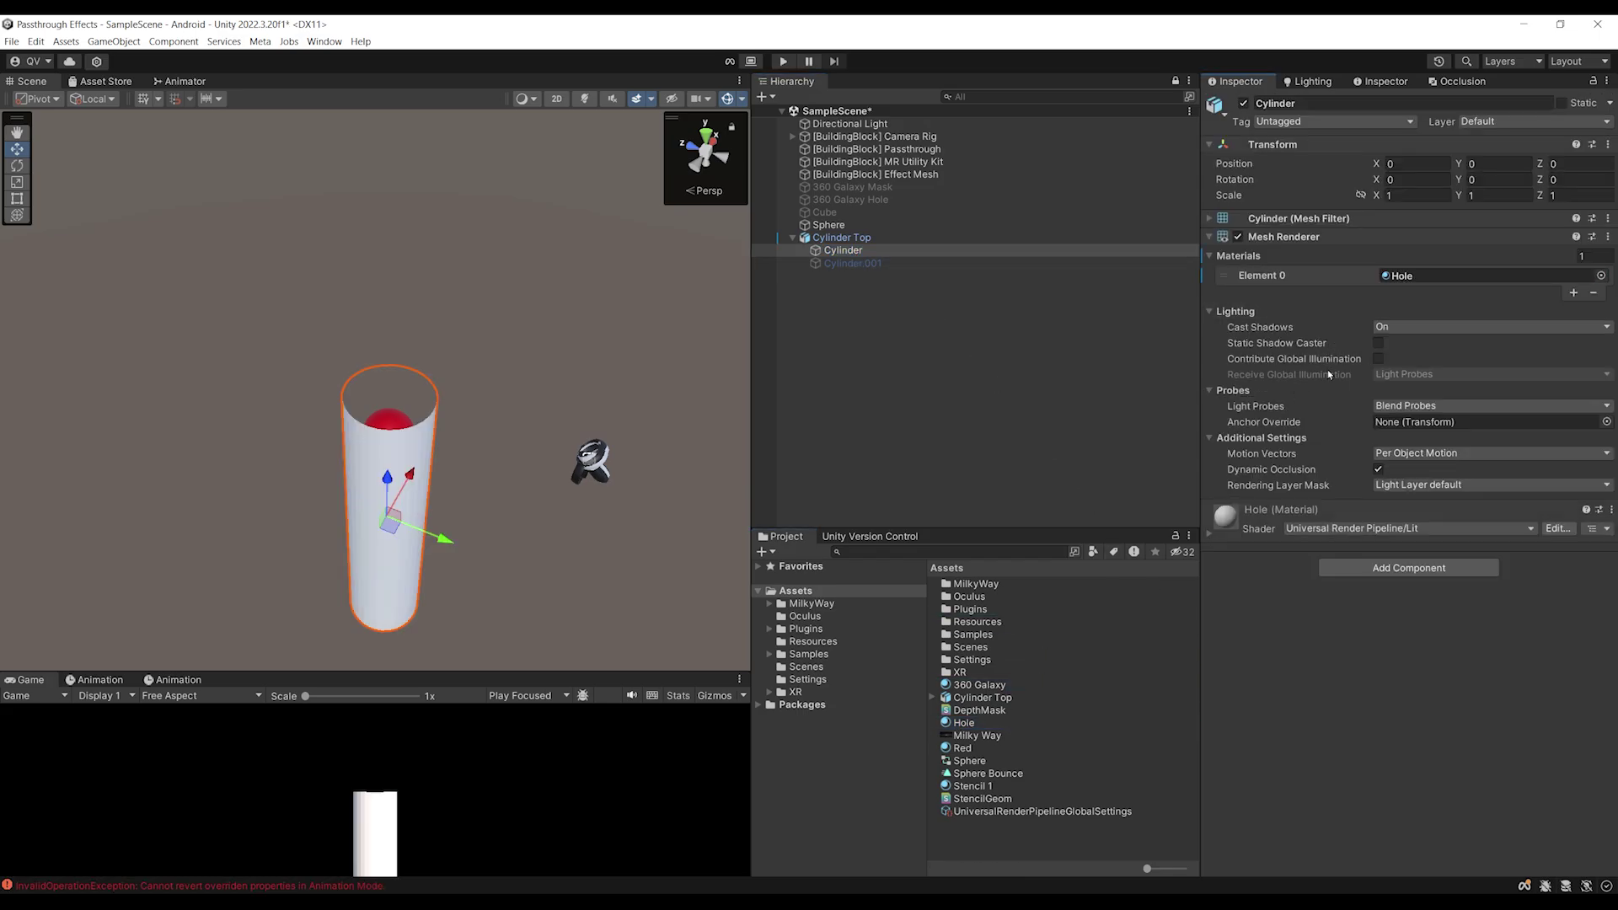
# Set the Hole material's render face to Back so that only the tube's inner surface is rendered
pyautogui.scroll(-4, 1347, 483)
pyautogui.click(1432, 444)
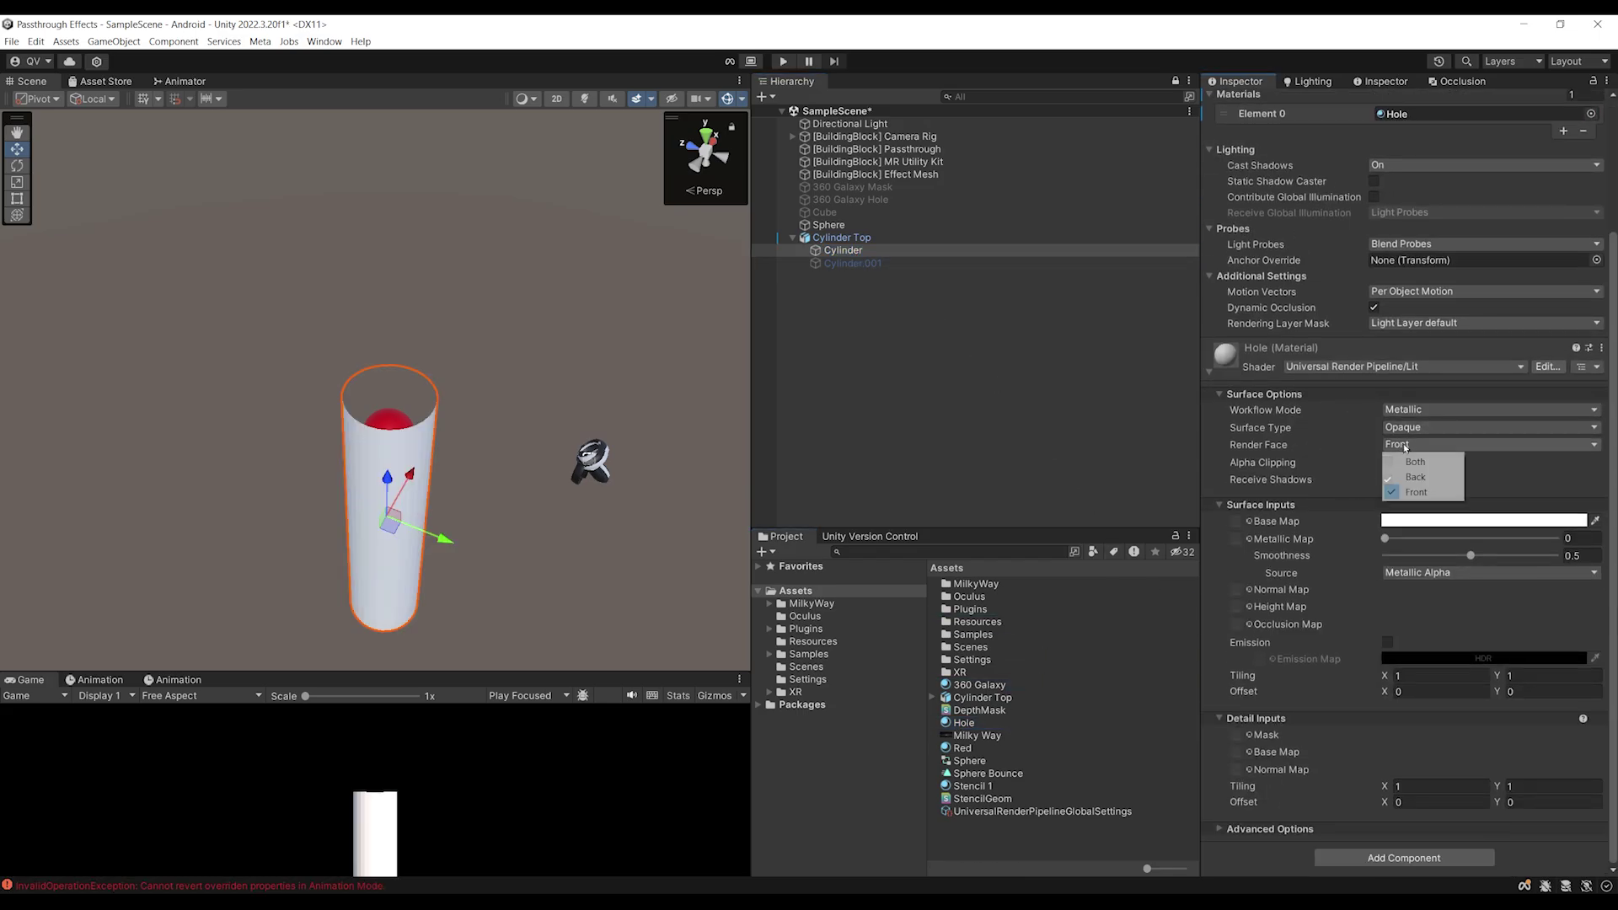
pyautogui.click(1431, 462)
pyautogui.keyDown('alt'); pyautogui.moveTo(539, 472); pyautogui.dragTo(277, 464); pyautogui.keyUp('alt')
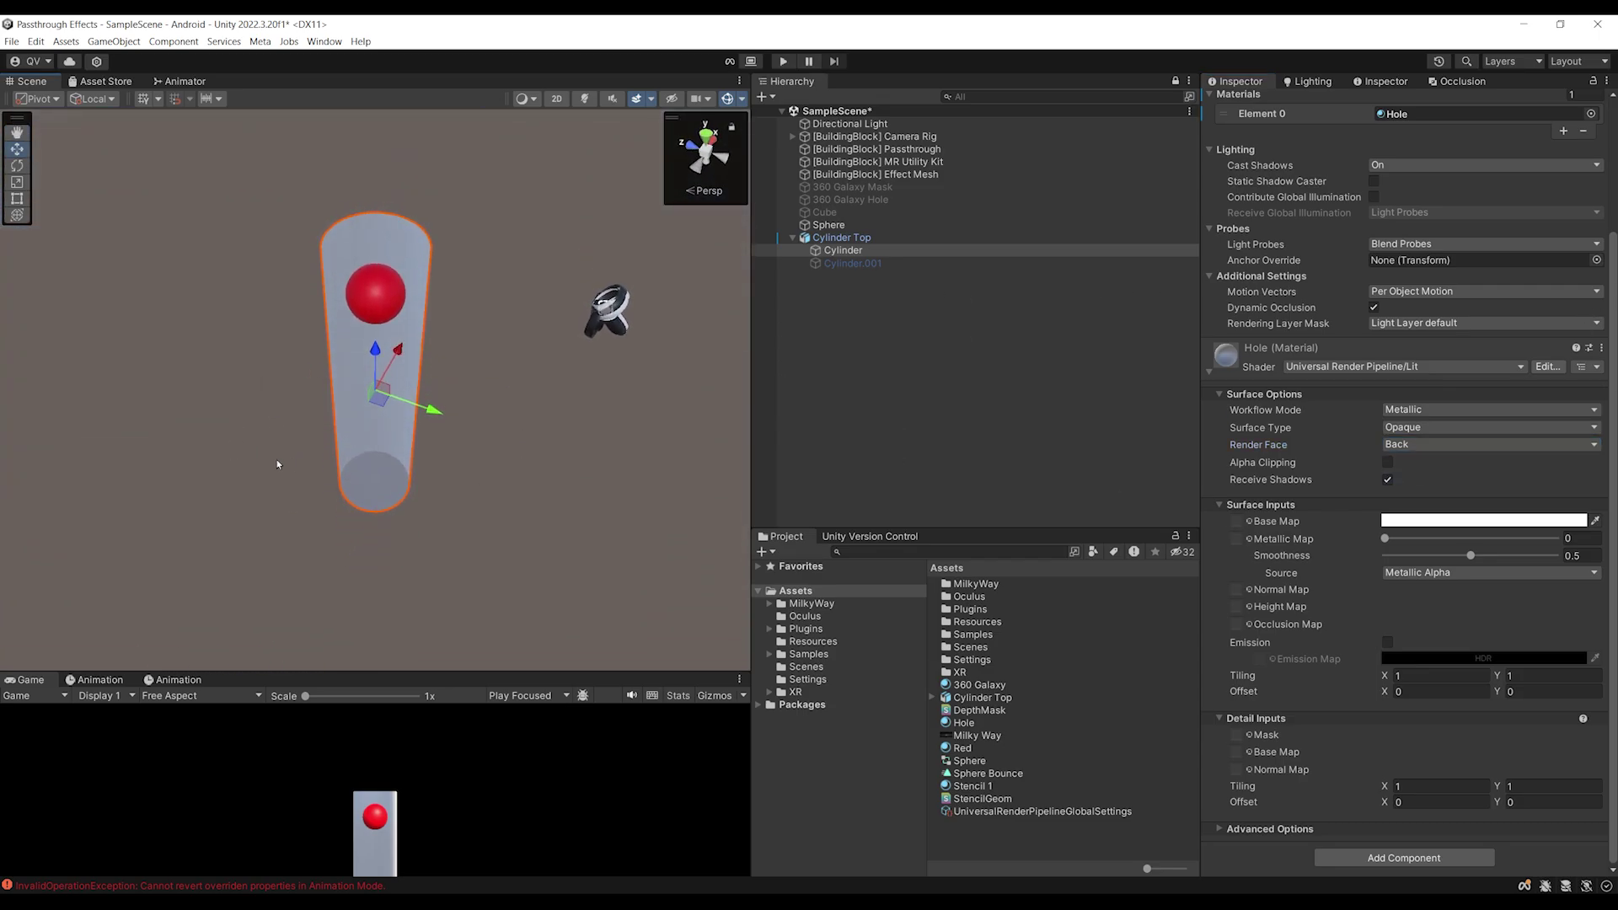
# Assign the Default-Checker-Gray texture to the Hole material's base map and set its tiling to about X 12.12, Y 10.45
pyautogui.click(1250, 522)
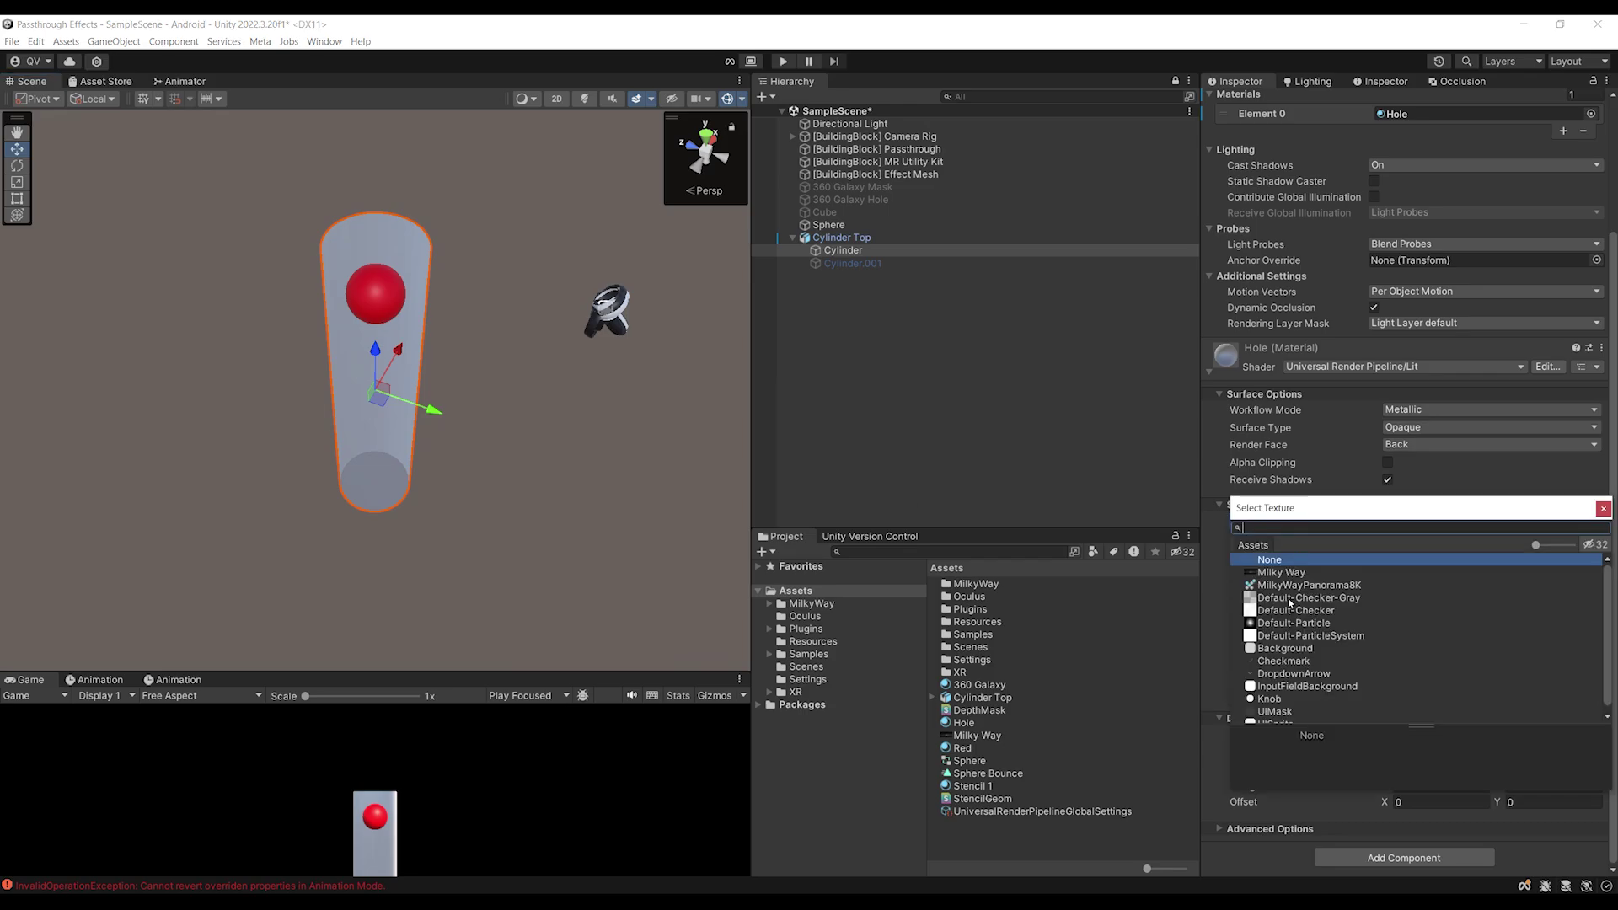
pyautogui.doubleClick(1296, 599)
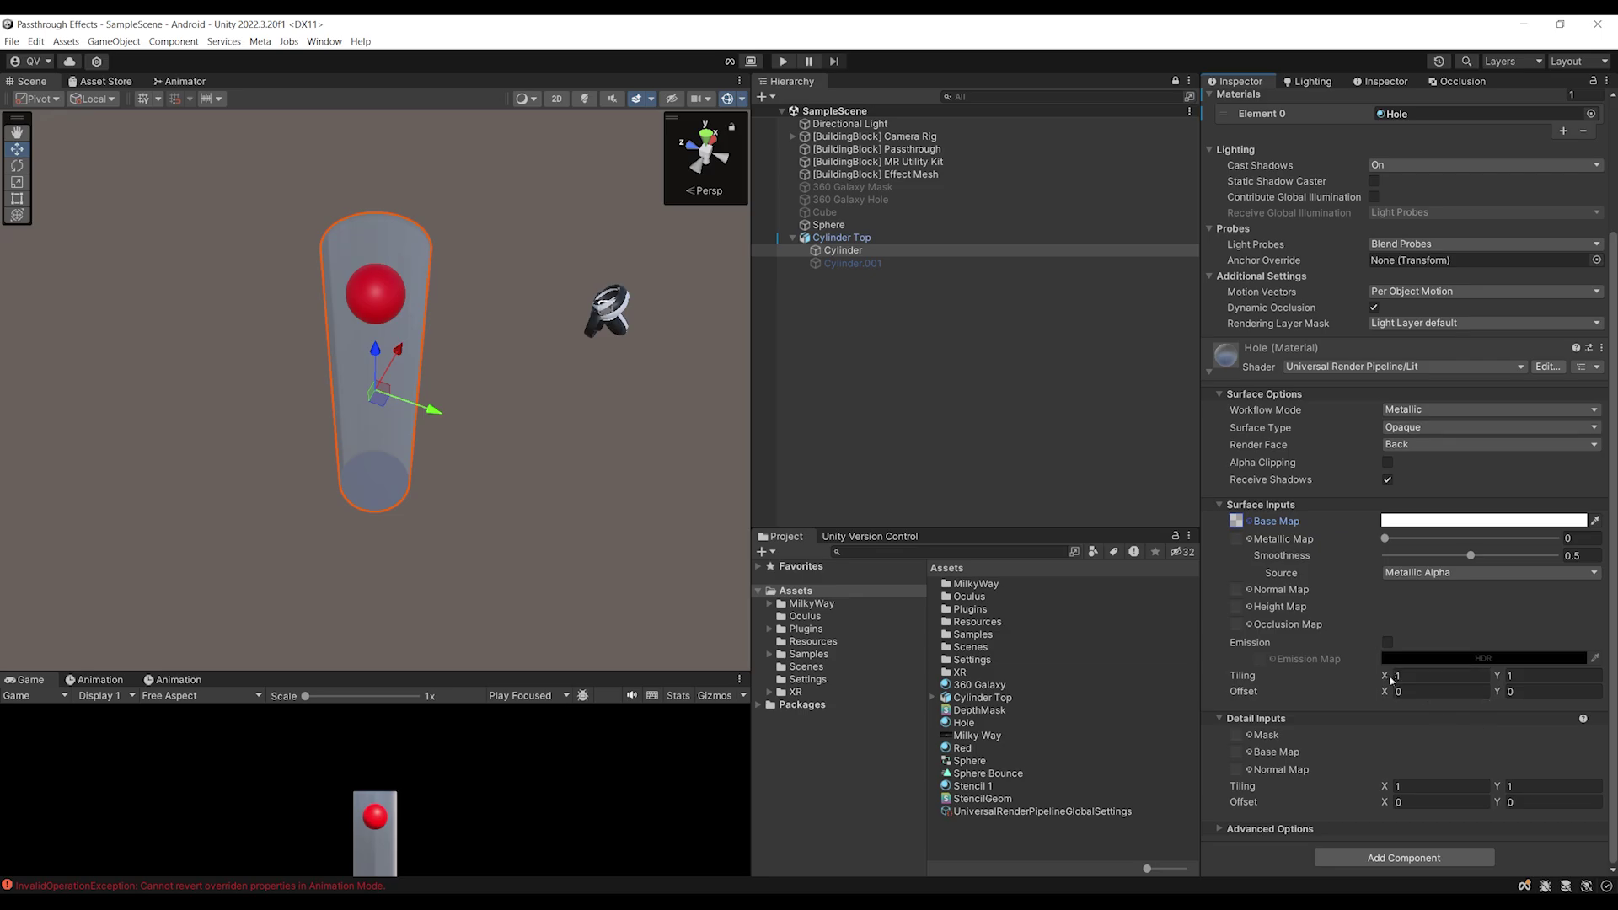
pyautogui.moveTo(1387, 677); pyautogui.dragTo(169, 655)
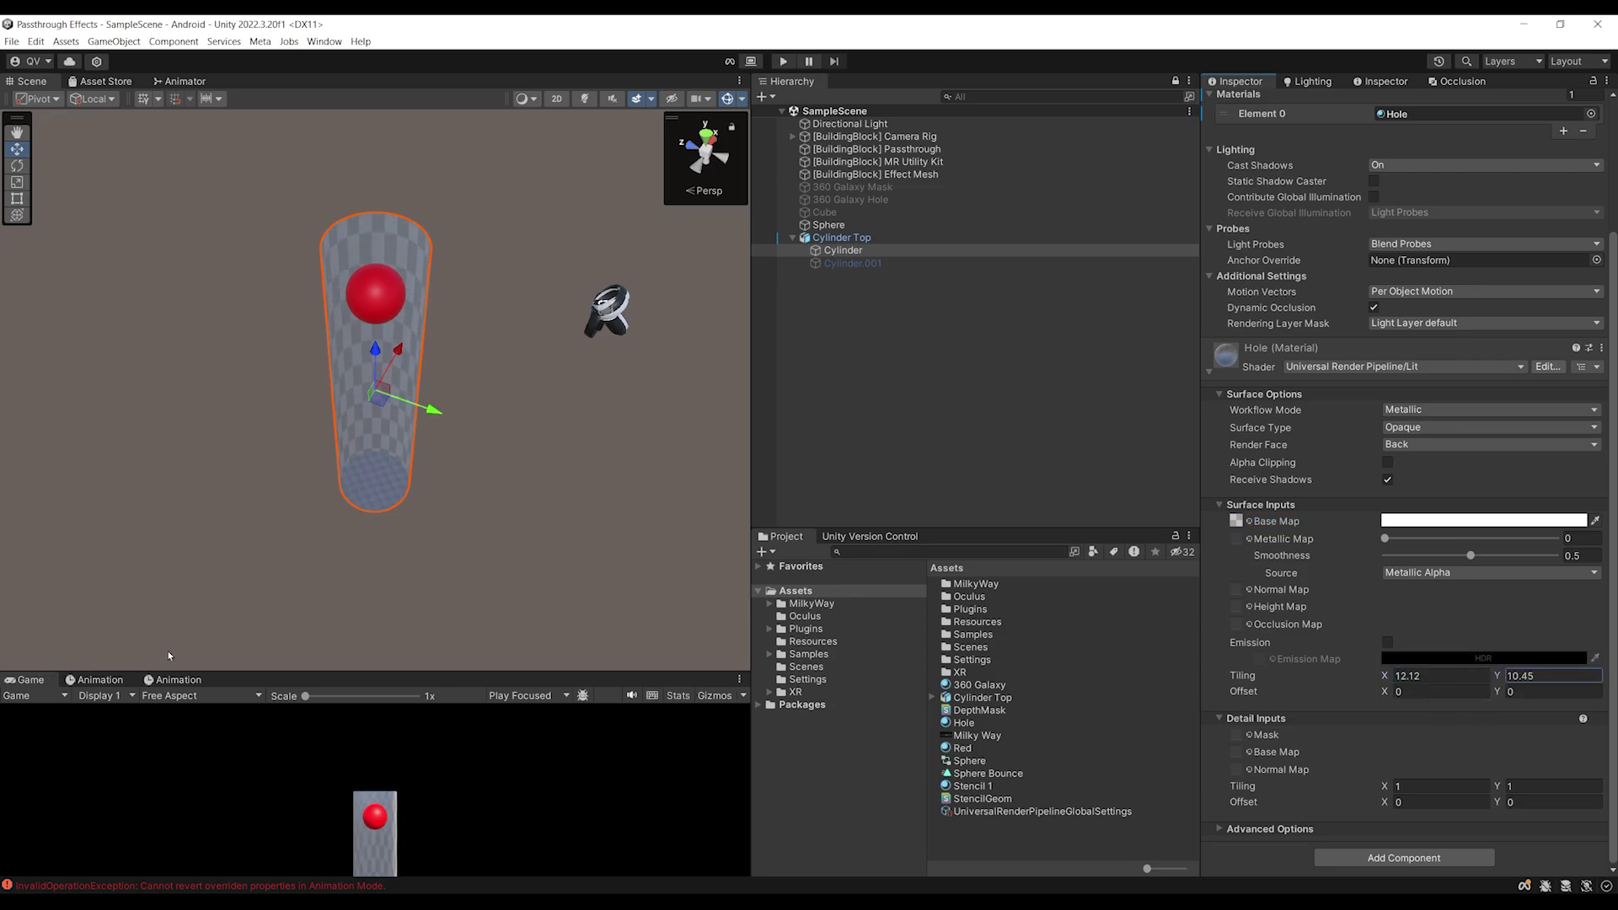
pyautogui.keyDown('alt'); pyautogui.moveTo(590, 135); pyautogui.dragTo(384, 393); pyautogui.keyUp('alt')
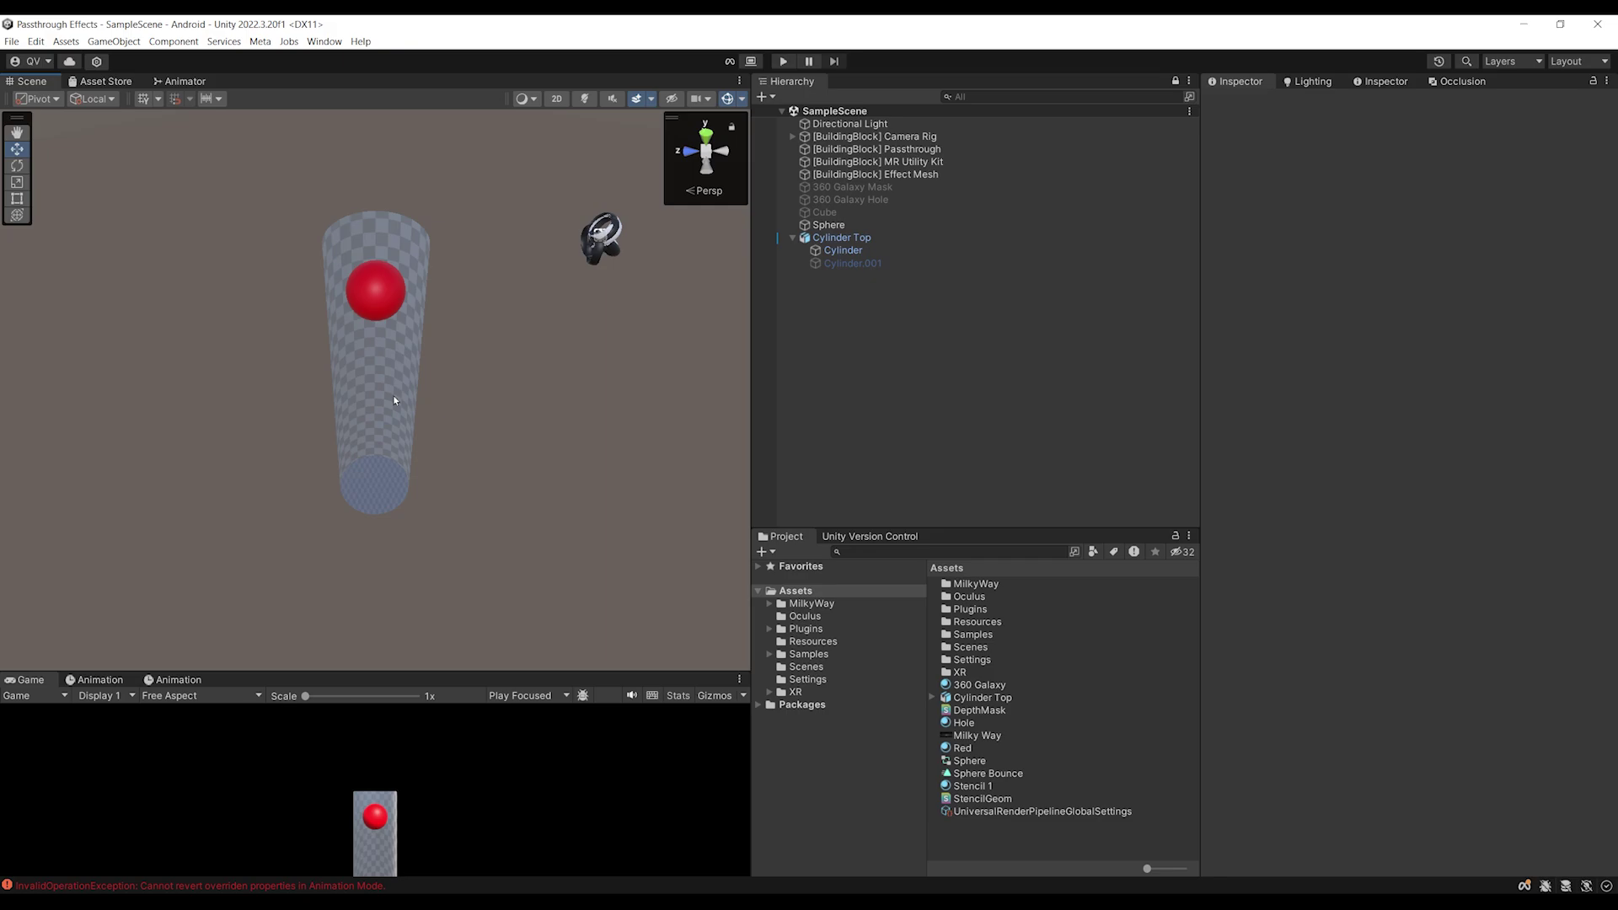
pyautogui.scroll(-5, 399, 216)
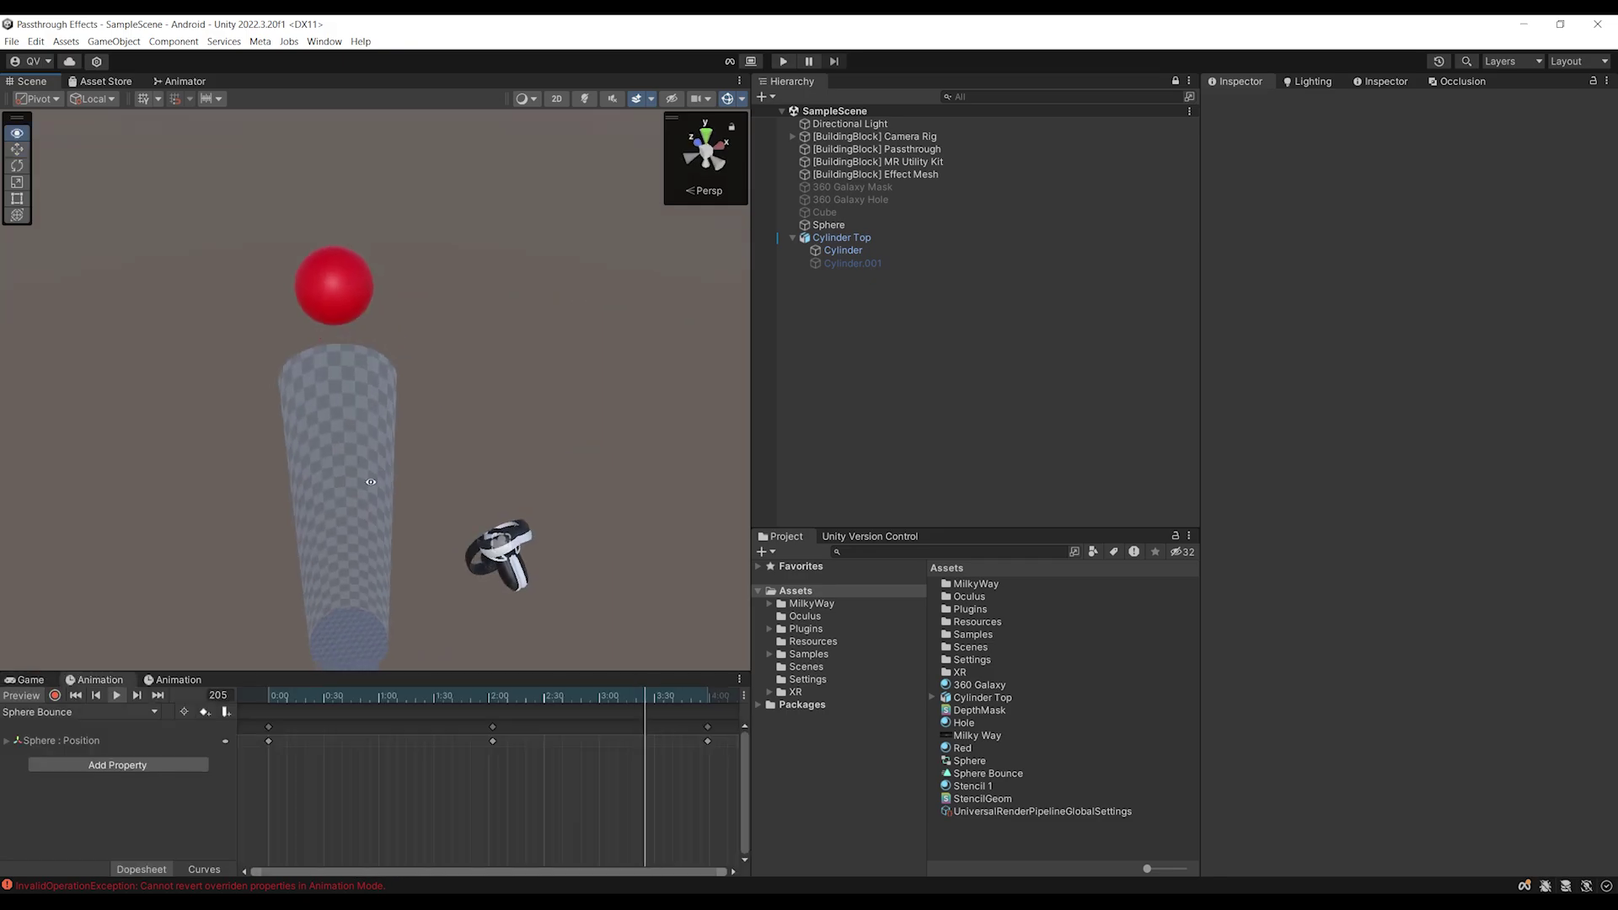
# Duplicate the Cylinder Top object and rename the copy as Cylinder Depth Mask
pyautogui.keyDown('alt'); pyautogui.moveTo(368, 484); pyautogui.dragTo(402, 367); pyautogui.keyUp('alt')
pyautogui.moveTo(376, 329); pyautogui.dragTo(332, 382, button='middle')
pyautogui.scroll(-2, 324, 379)
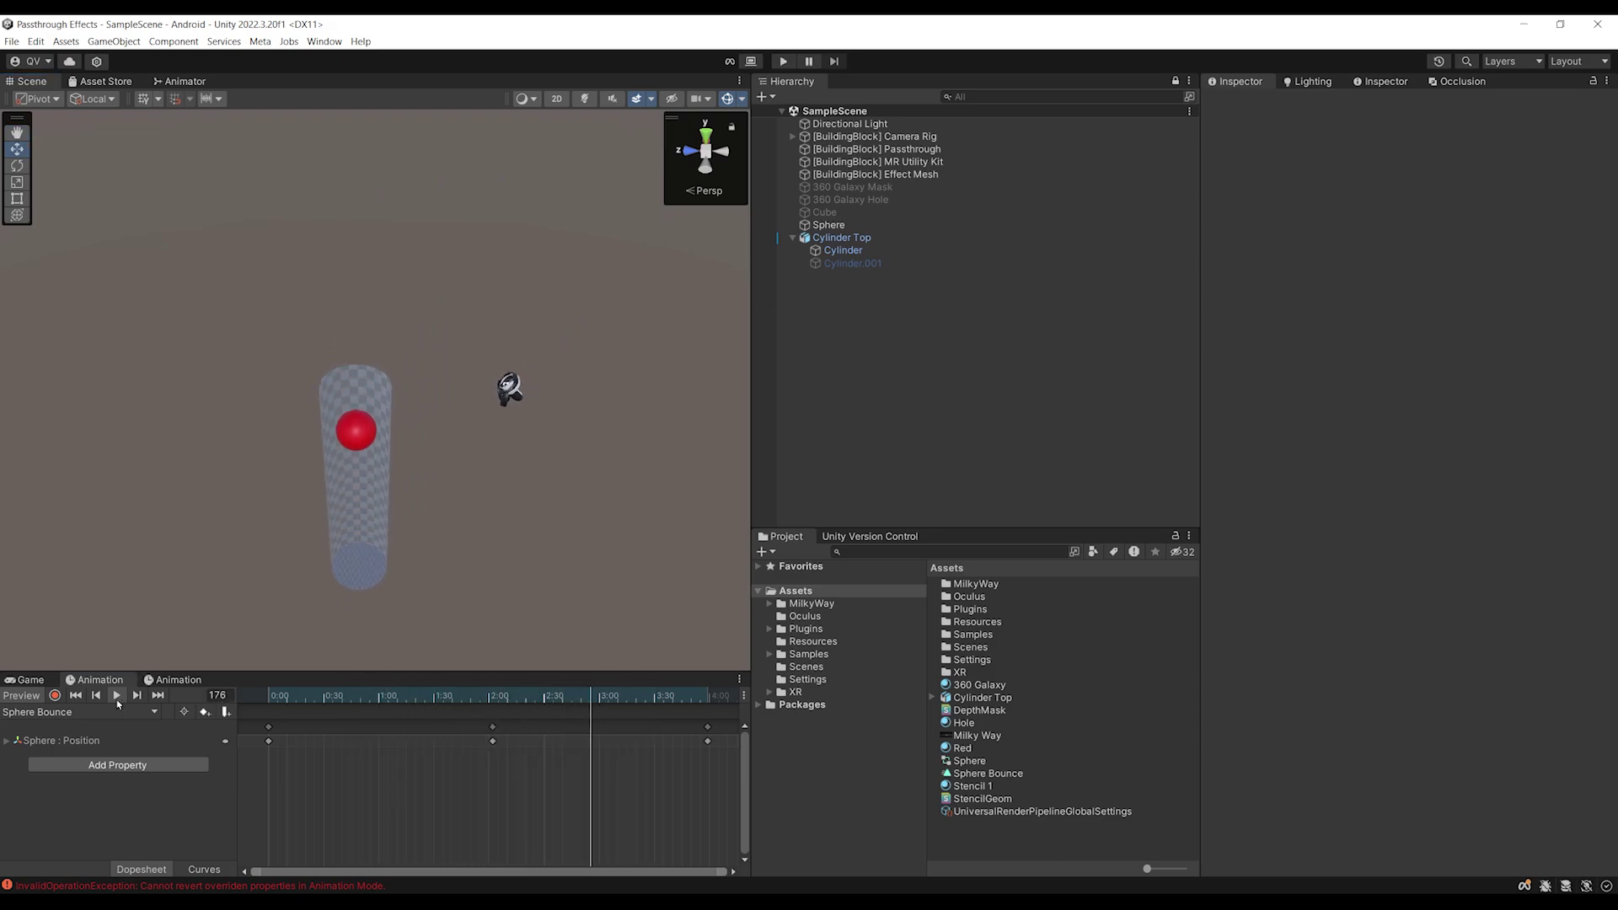
pyautogui.click(840, 240)
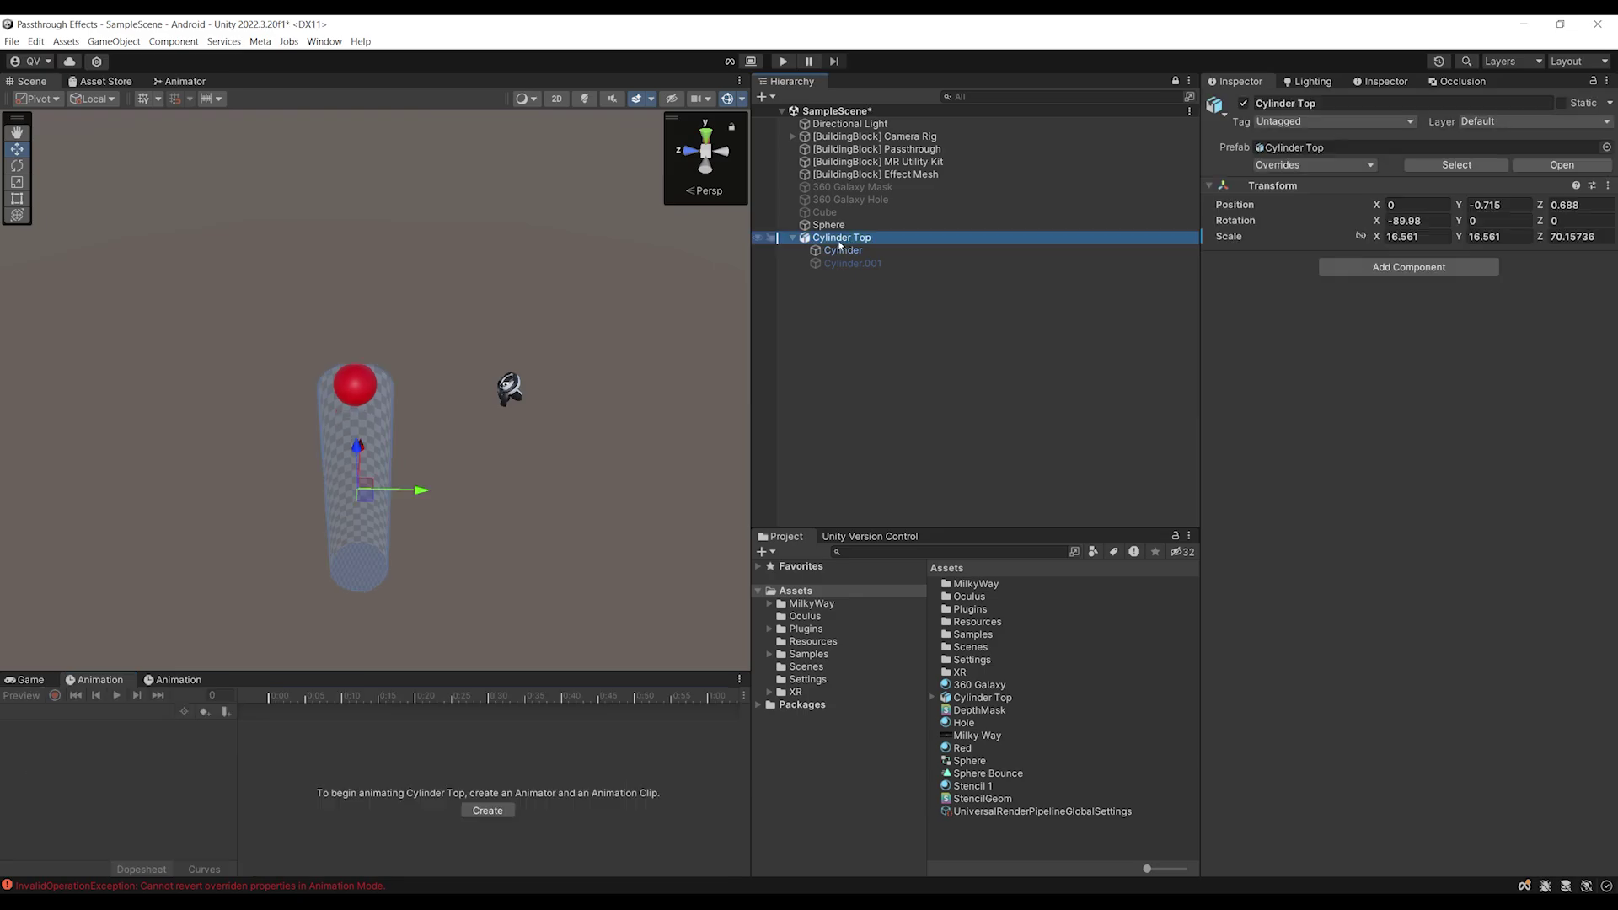
pyautogui.hotkey('ctrl', 'd')
pyautogui.click(844, 278)
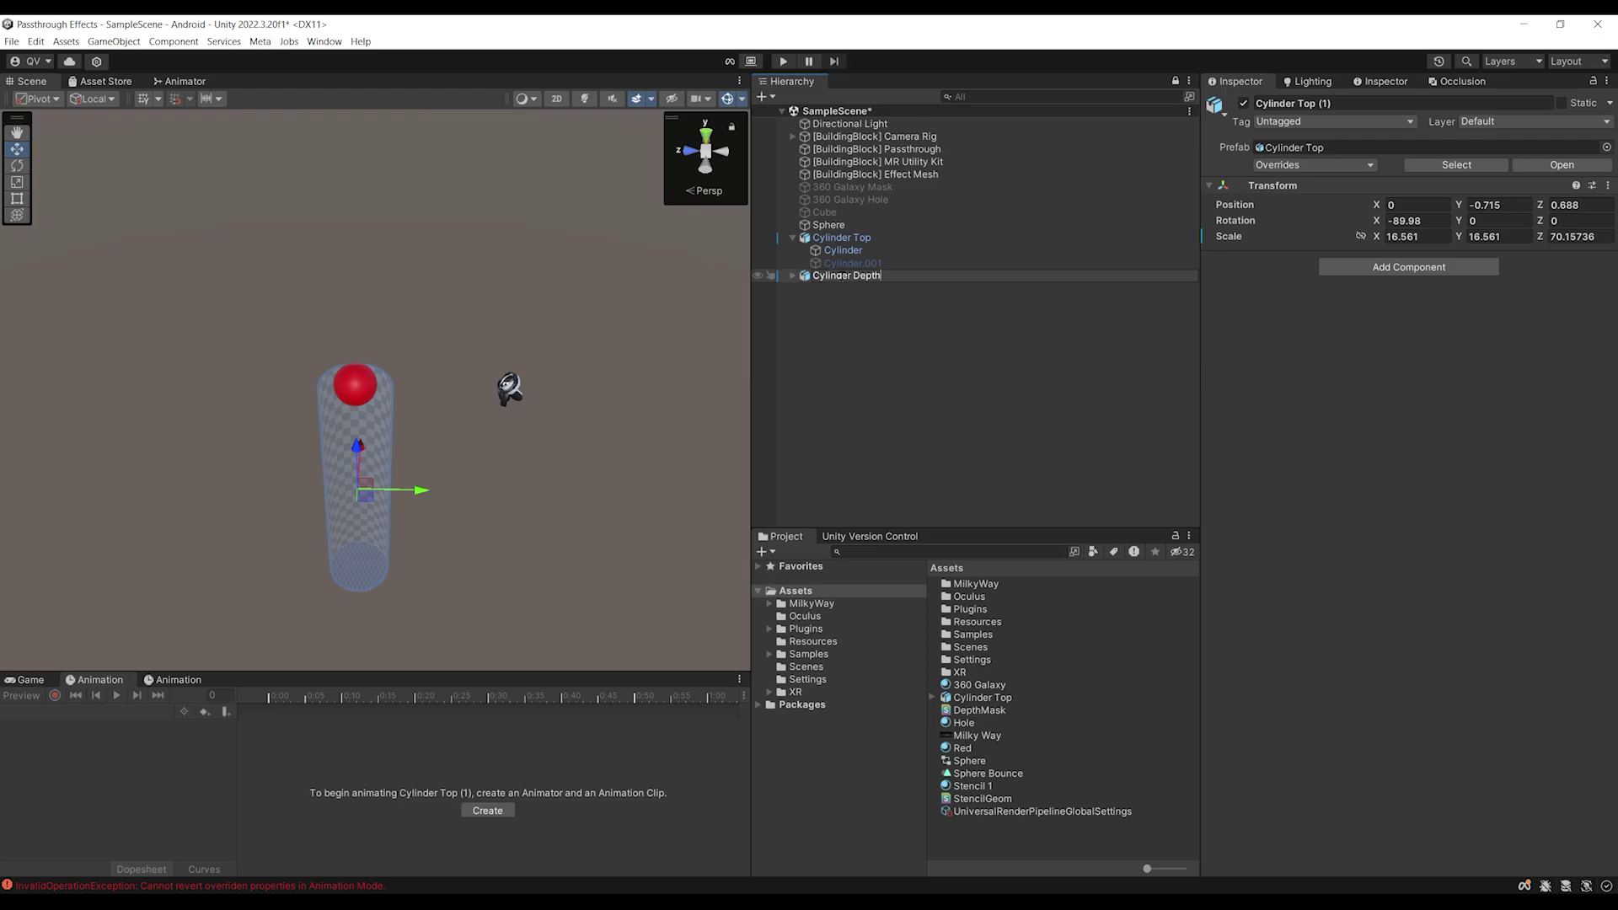
pyautogui.write('Cylinder Depth Mask')
pyautogui.press('Return')
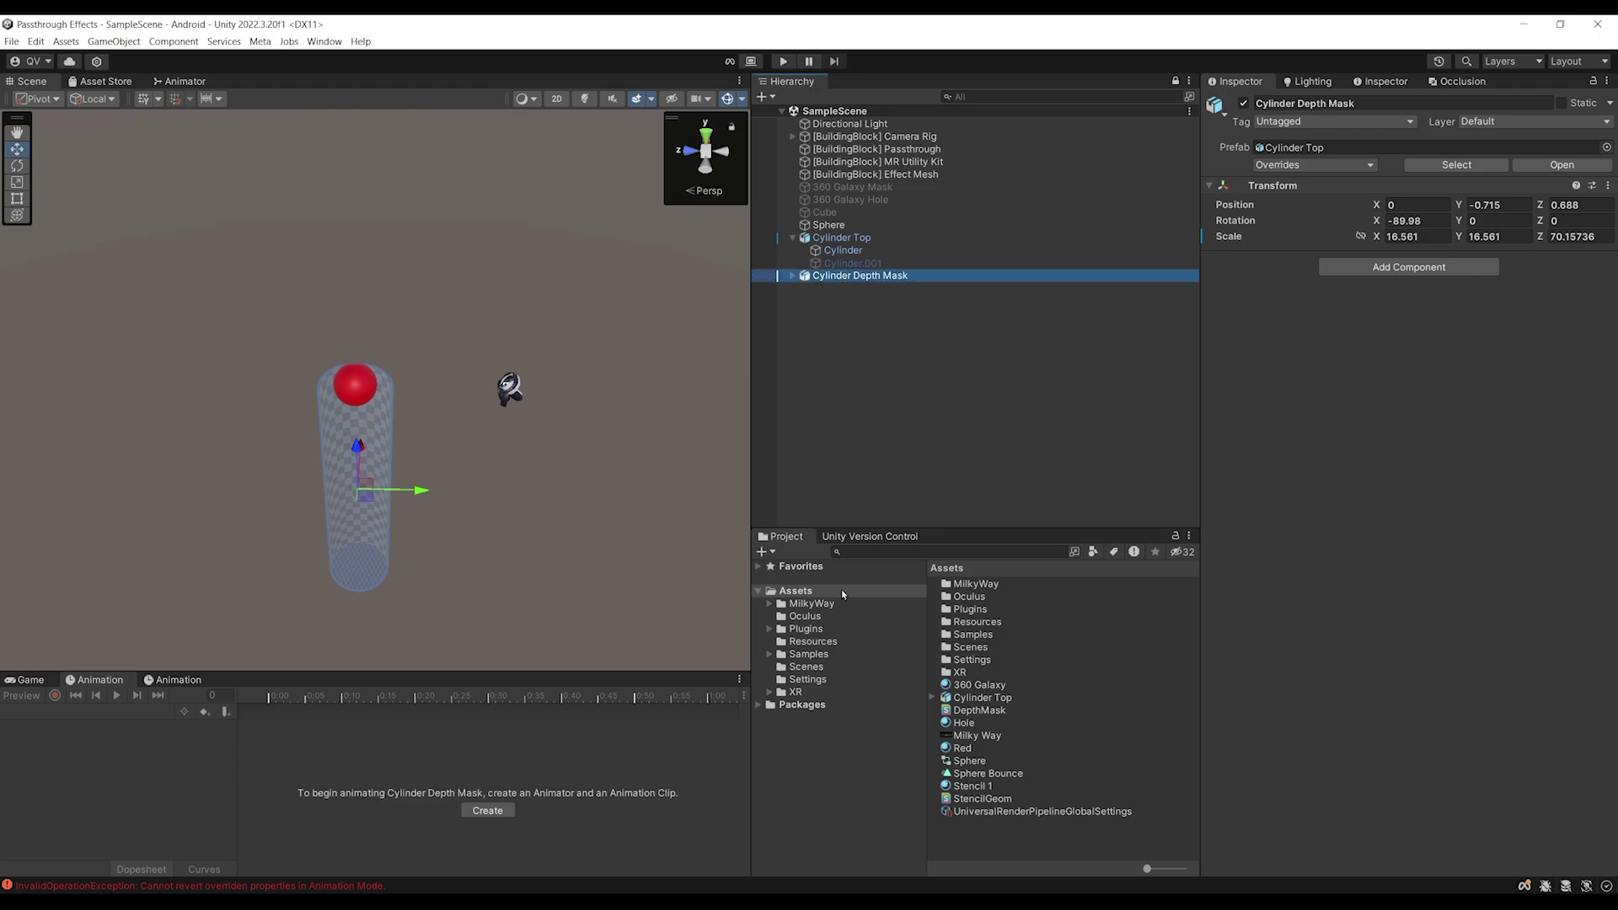
# Create a material named Depth Mask in Assets and assign it to the Cylinder child of Cylinder Depth Mask
pyautogui.rightClick(843, 595)
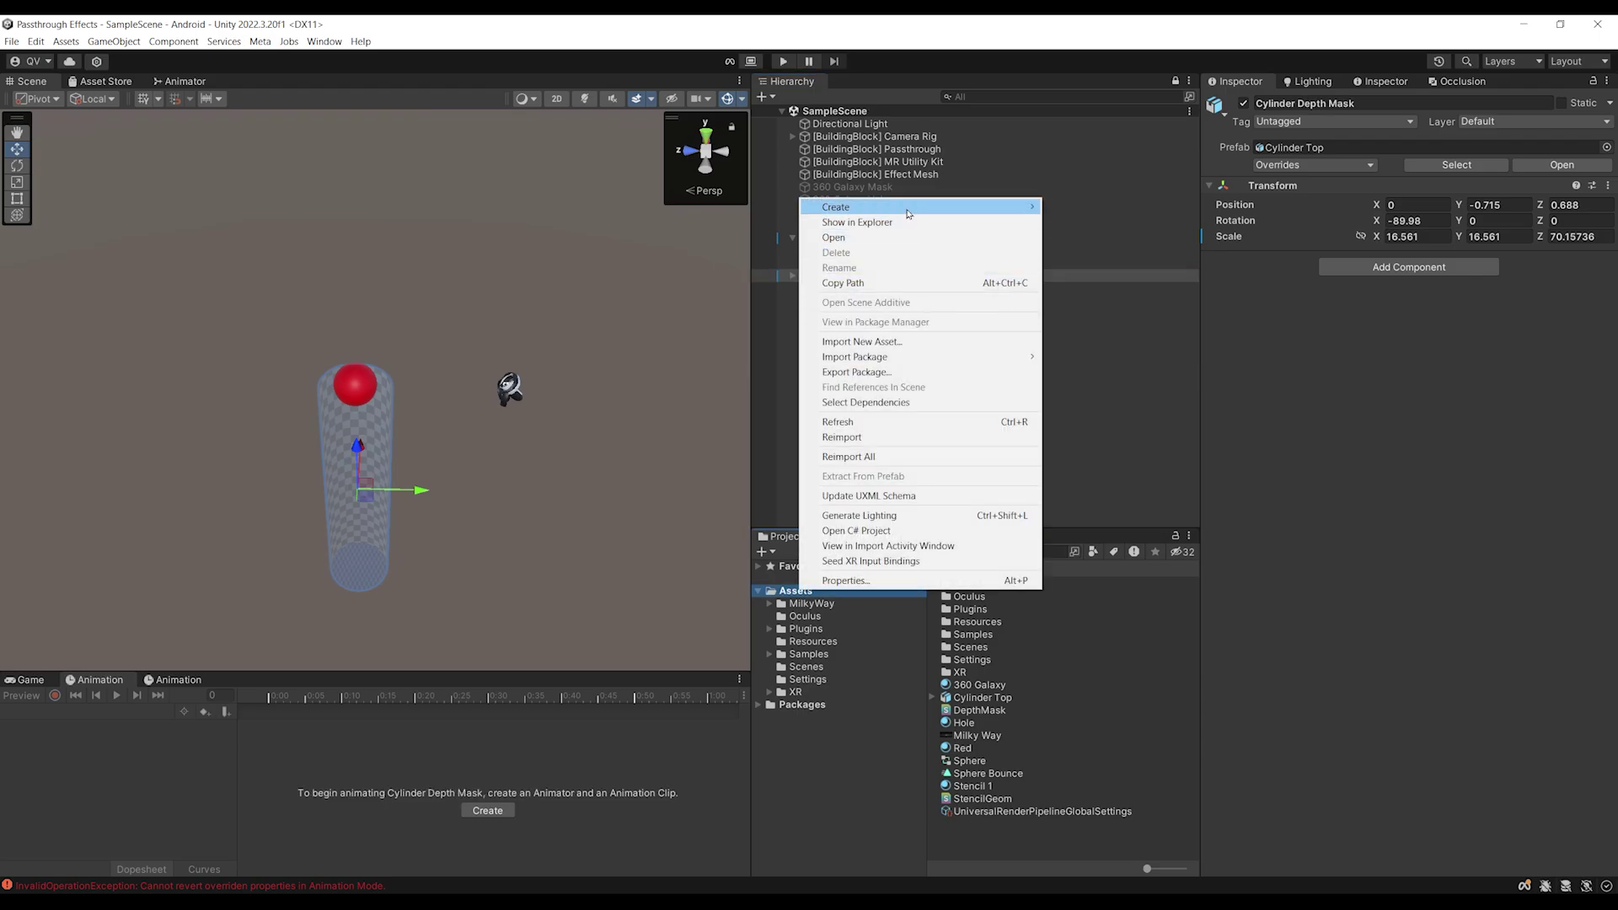
pyautogui.moveTo(907, 213)
pyautogui.click(1121, 540)
pyautogui.write('Depth Mask')
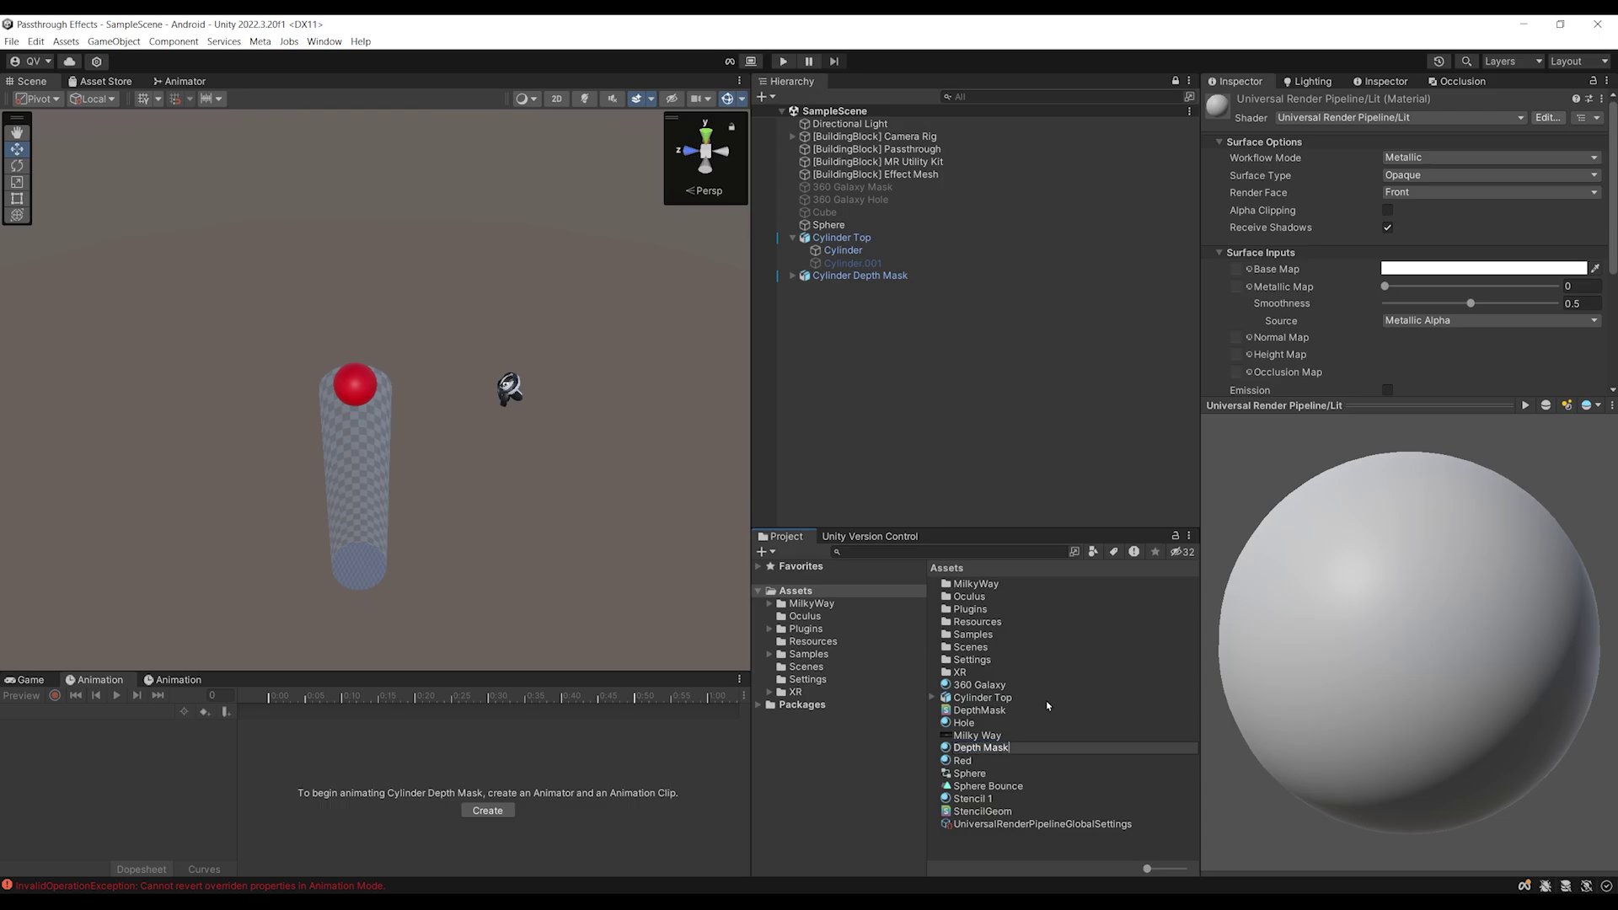
pyautogui.press('Return')
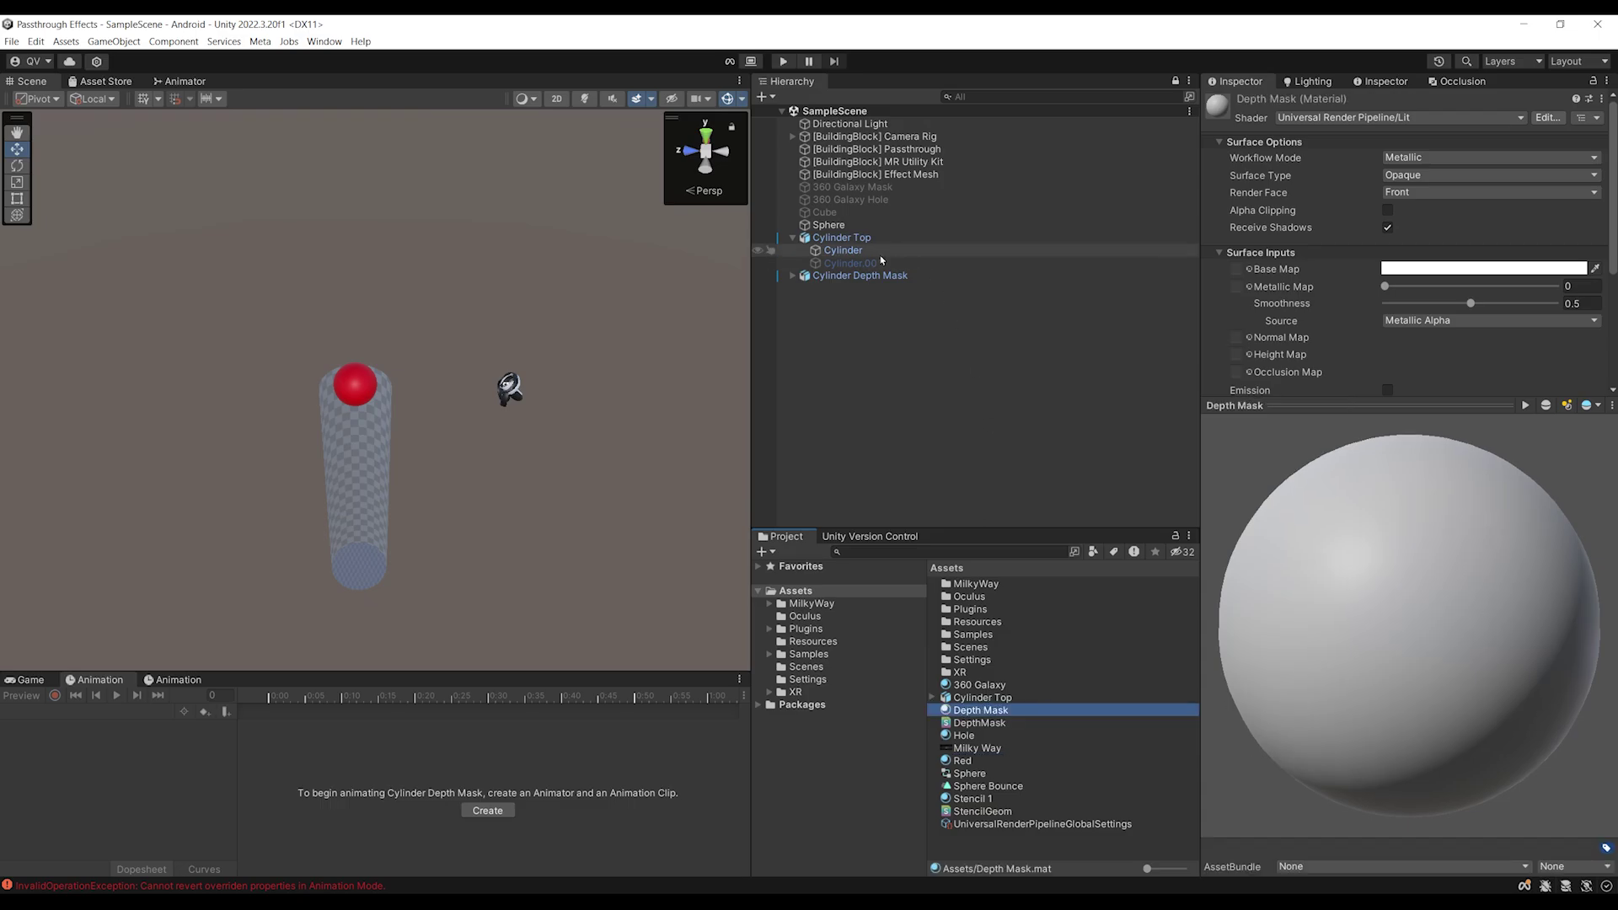
pyautogui.click(792, 275)
pyautogui.click(843, 289)
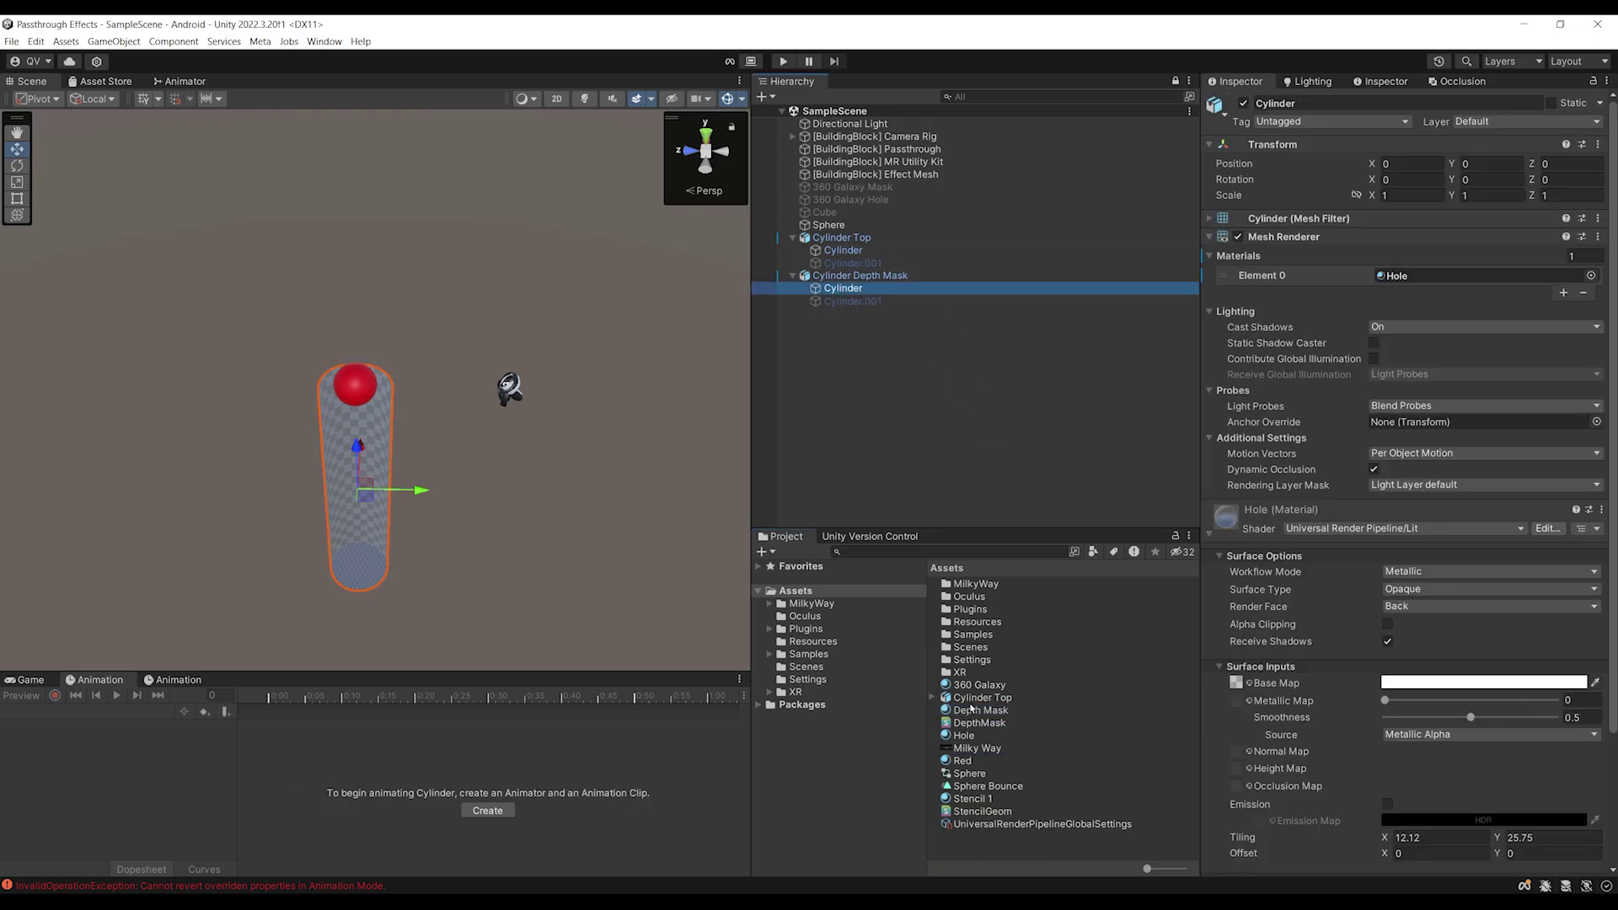
pyautogui.moveTo(971, 710); pyautogui.dragTo(1424, 275)
pyautogui.click(986, 492)
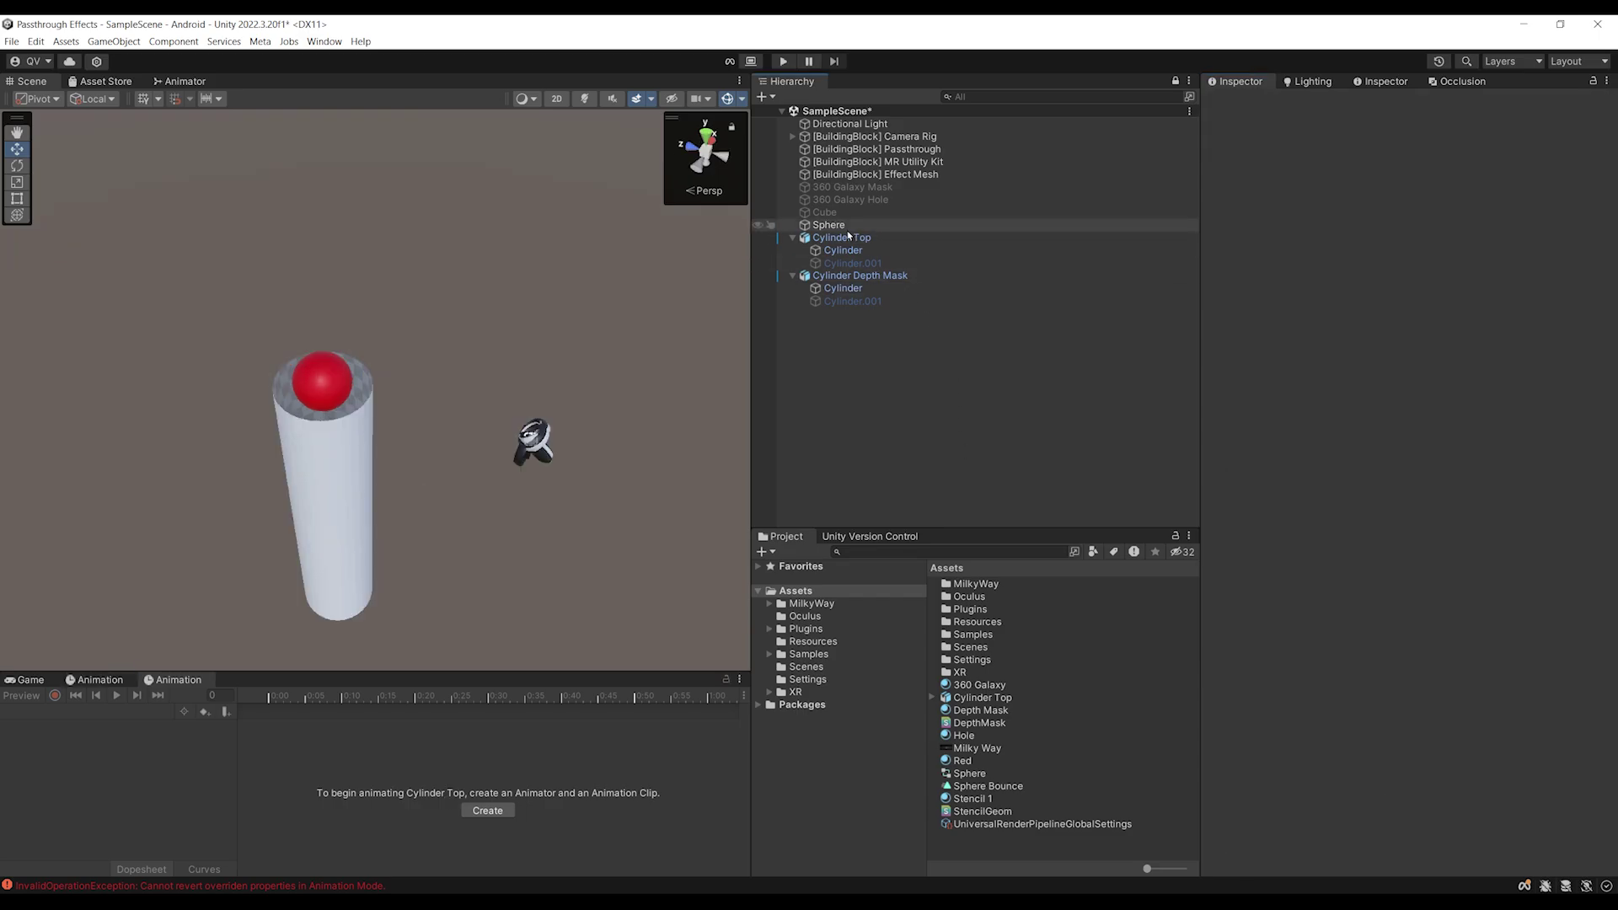
# Play the Sphere Bounce animation and examine from several angles how the outer cylinder hides the Sphere inside the tube
pyautogui.click(843, 225)
pyautogui.click(116, 695)
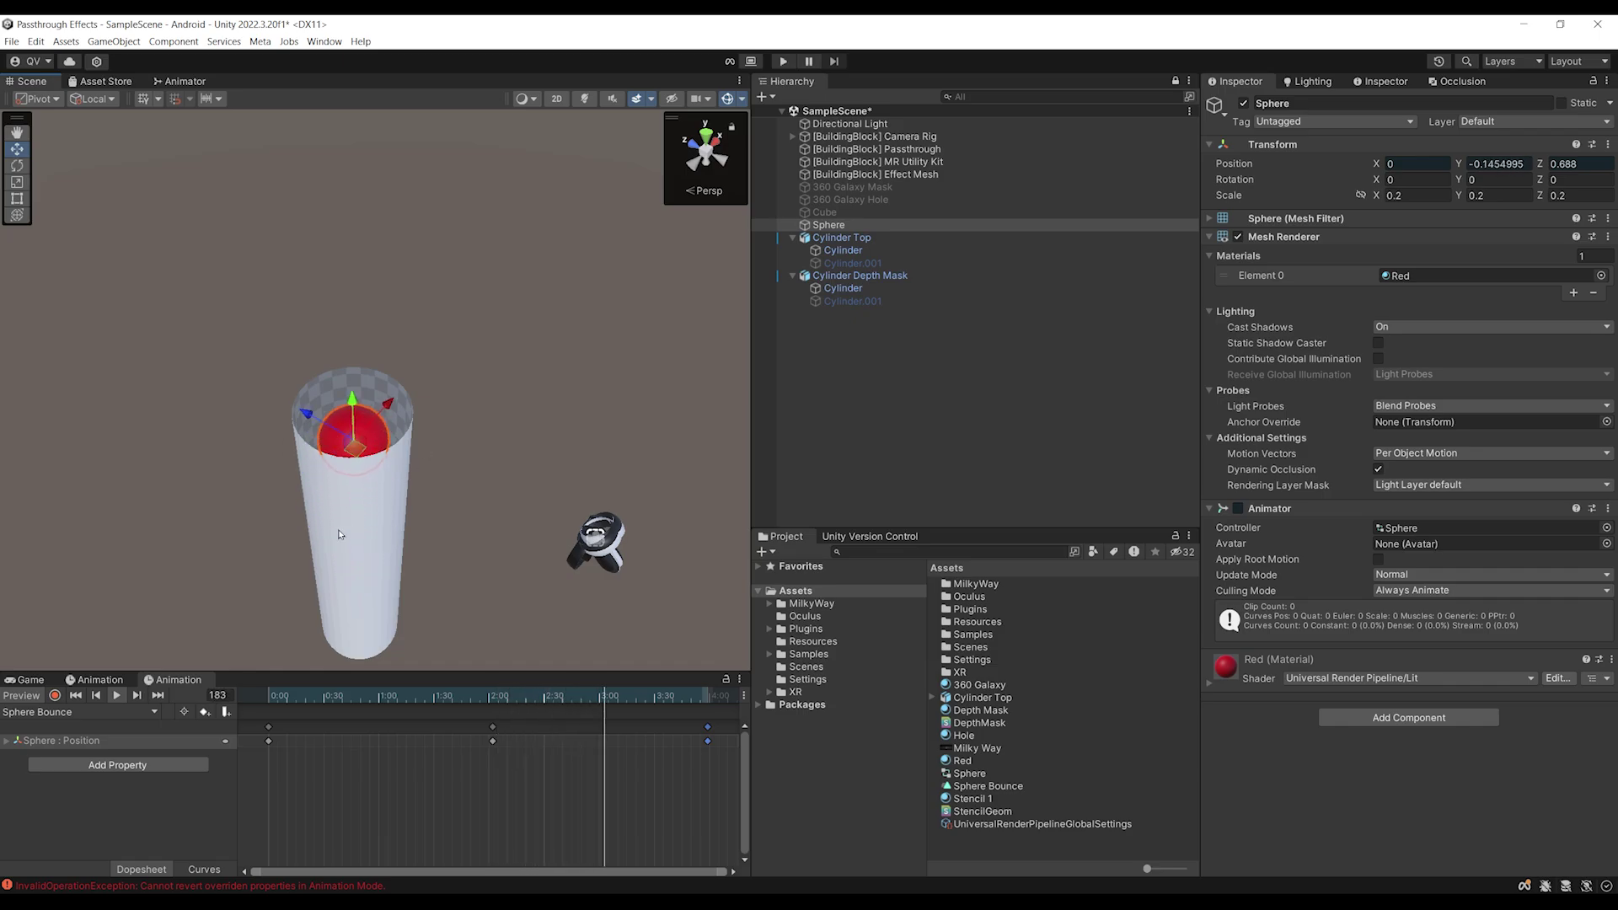
pyautogui.keyDown('alt'); pyautogui.moveTo(416, 466); pyautogui.dragTo(506, 427); pyautogui.keyUp('alt')
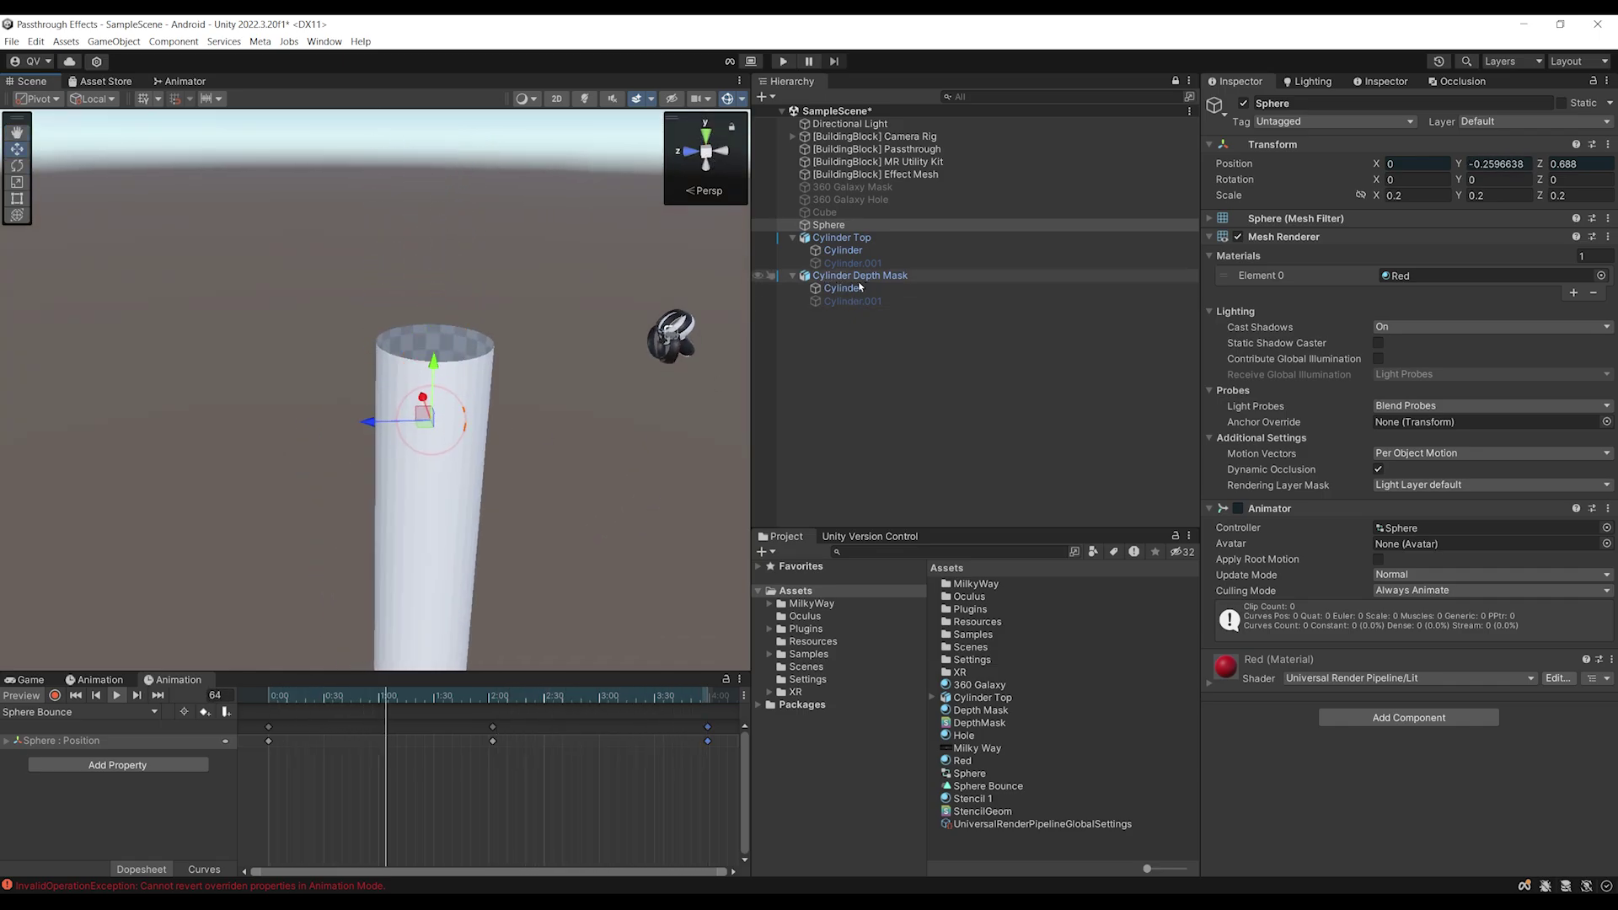
pyautogui.moveTo(581, 519); pyautogui.dragTo(518, 474, button='middle')
pyautogui.keyDown('alt'); pyautogui.moveTo(518, 474); pyautogui.dragTo(527, 589); pyautogui.keyUp('alt')
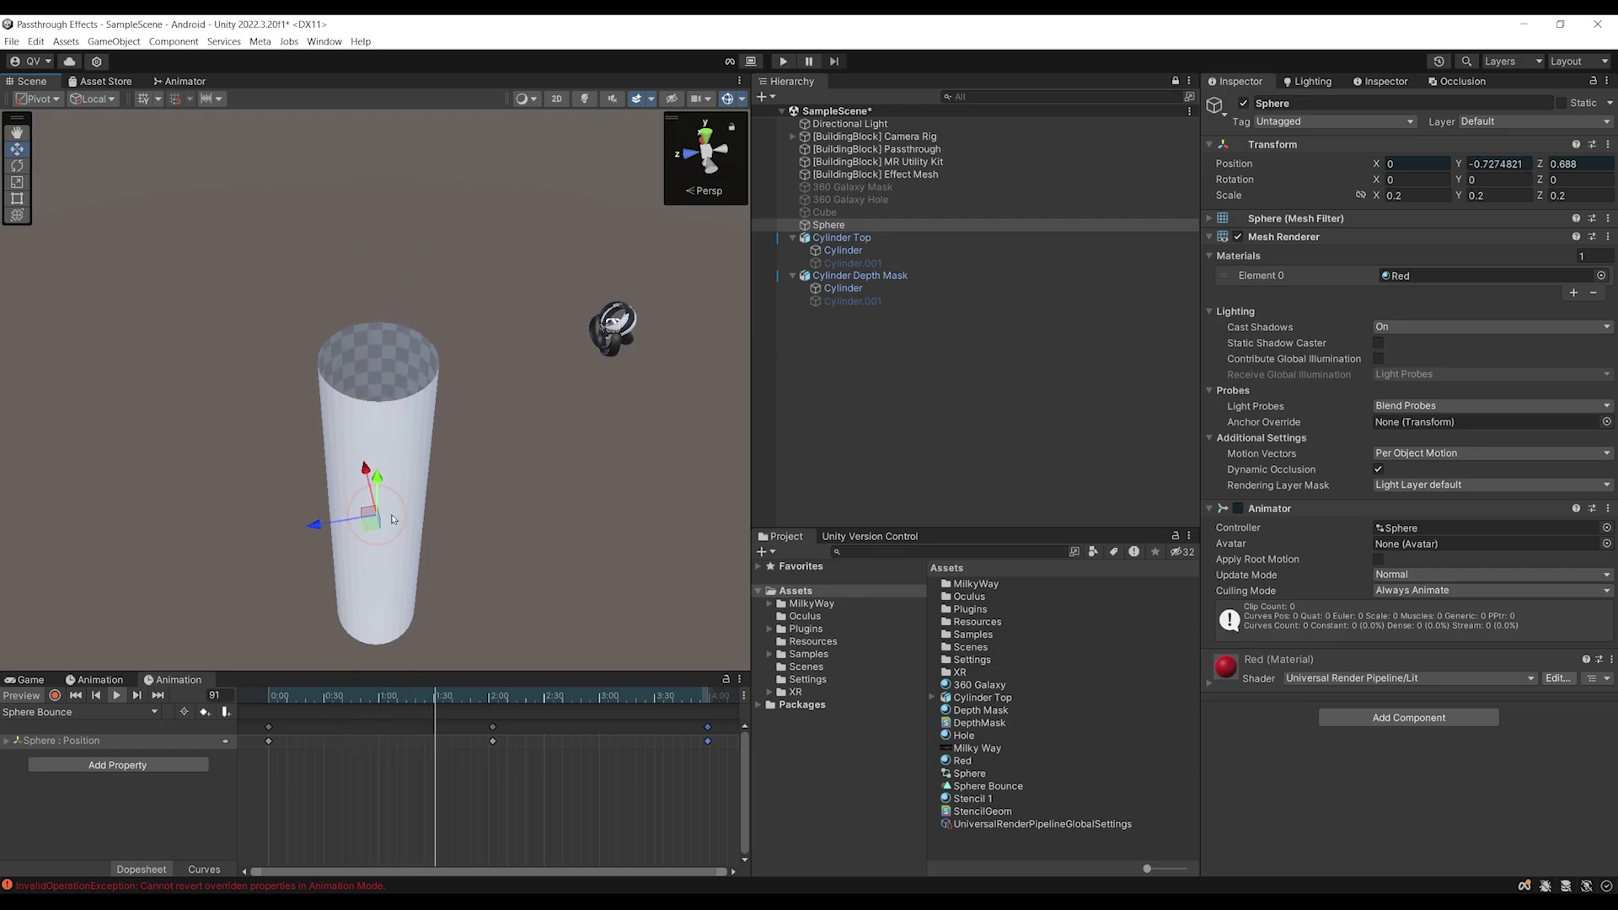
pyautogui.moveTo(337, 546)
pyautogui.keyDown('alt'); pyautogui.mouseDown()
pyautogui.moveTo(404, 618)
pyautogui.moveTo(272, 583)
pyautogui.moveTo(361, 551)
pyautogui.mouseUp(); pyautogui.keyUp('alt')
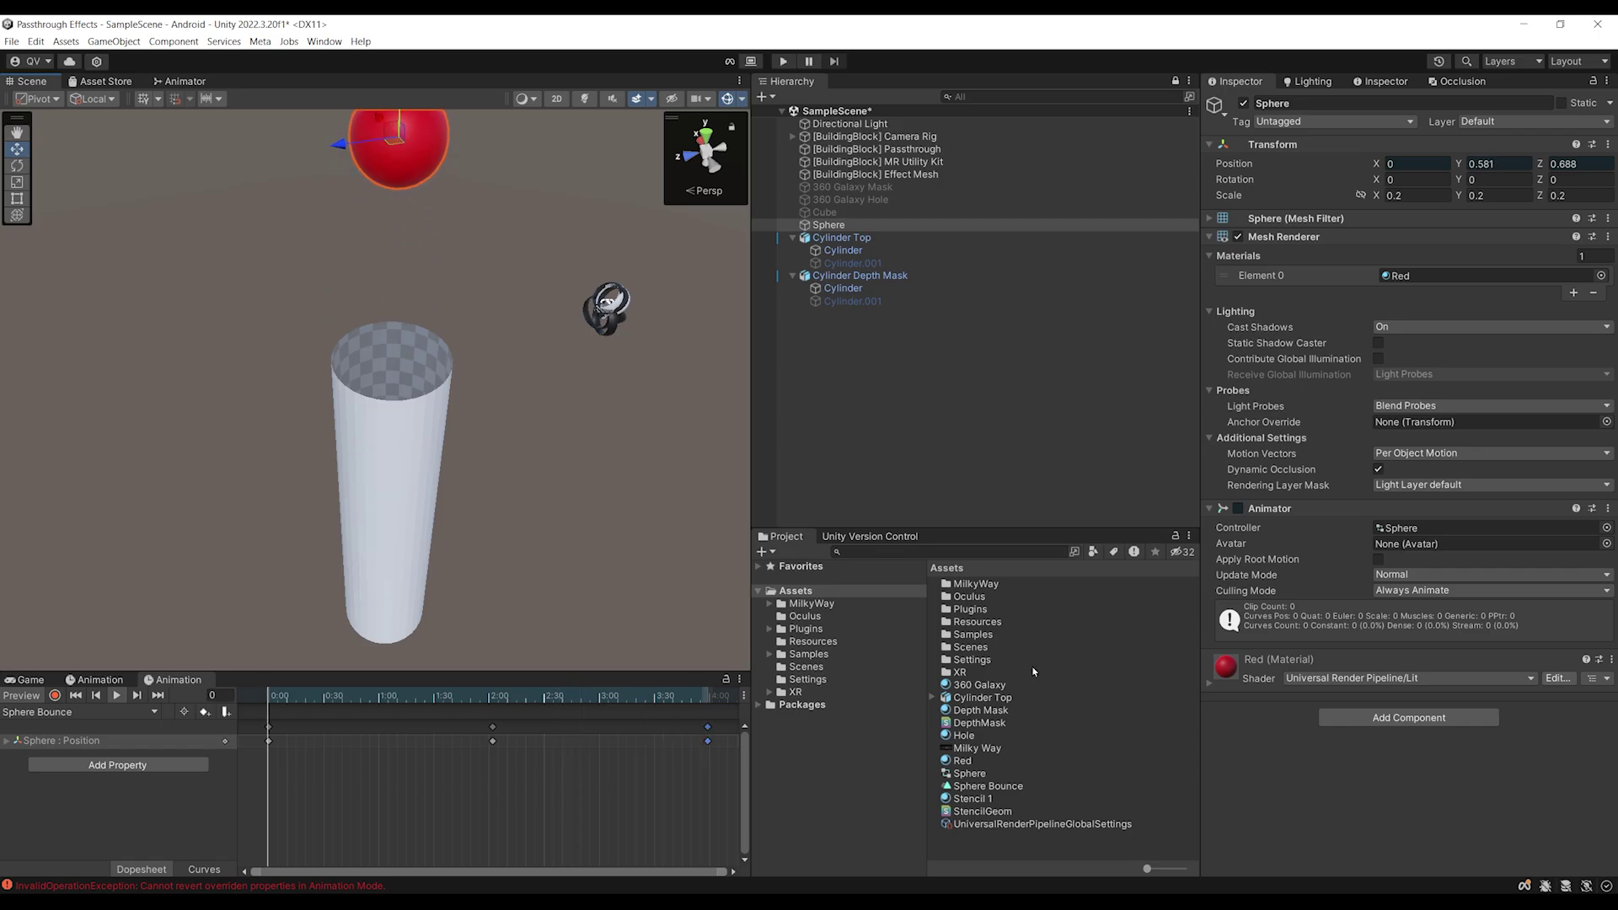
# Open the DepthMask shader in Visual Studio, read through its queue, depth and color mask settings, and return to Unity
pyautogui.click(978, 723)
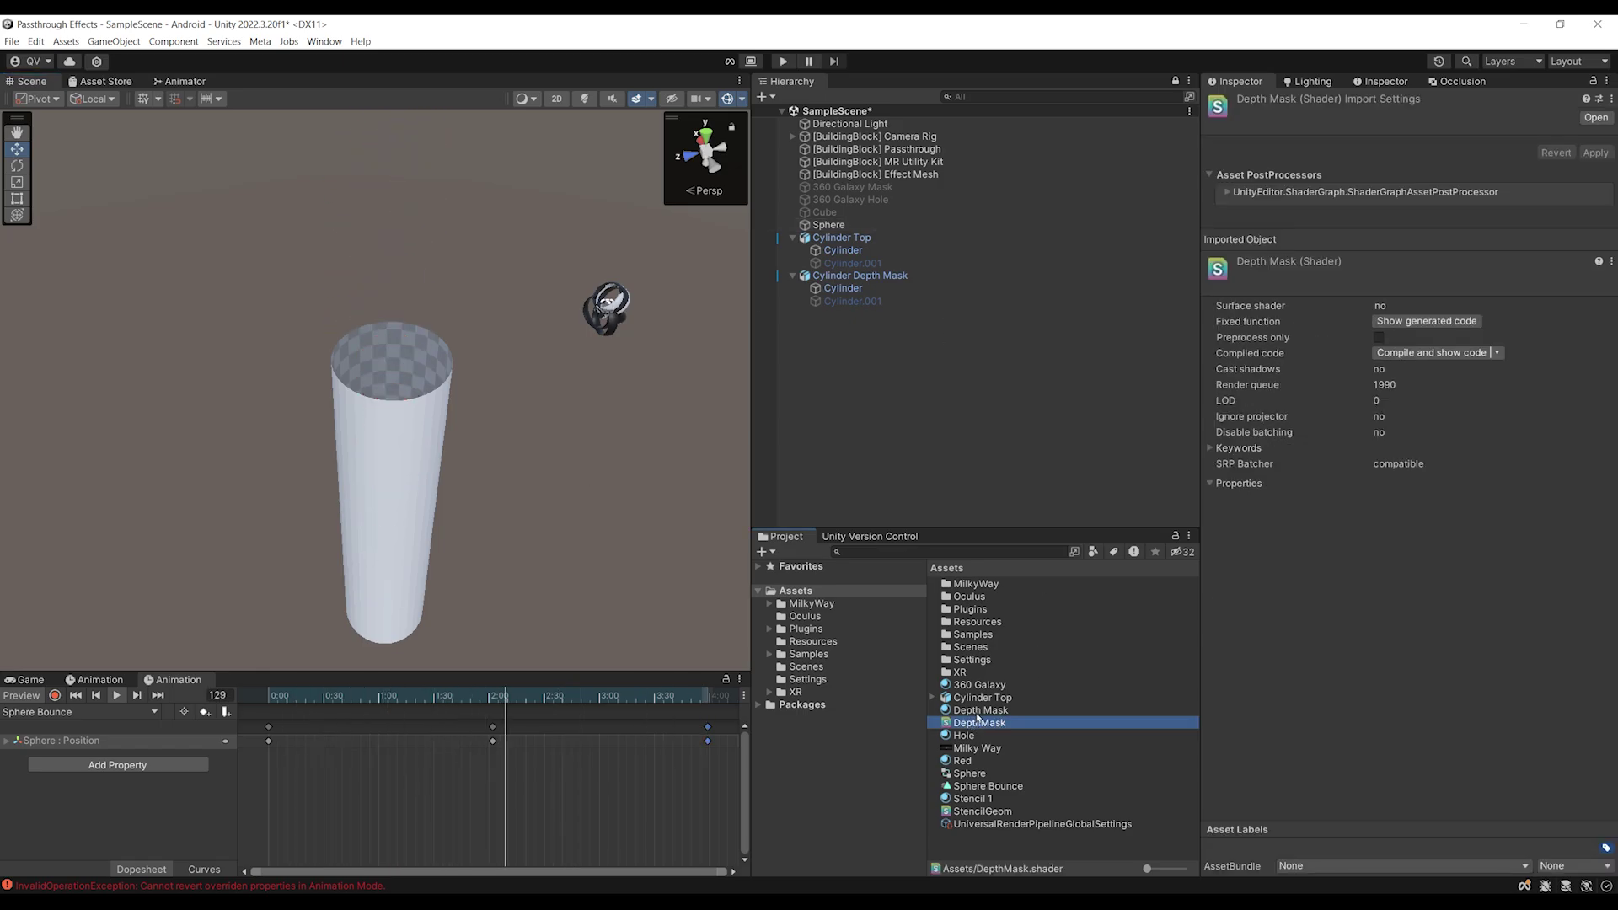
pyautogui.doubleClick(978, 723)
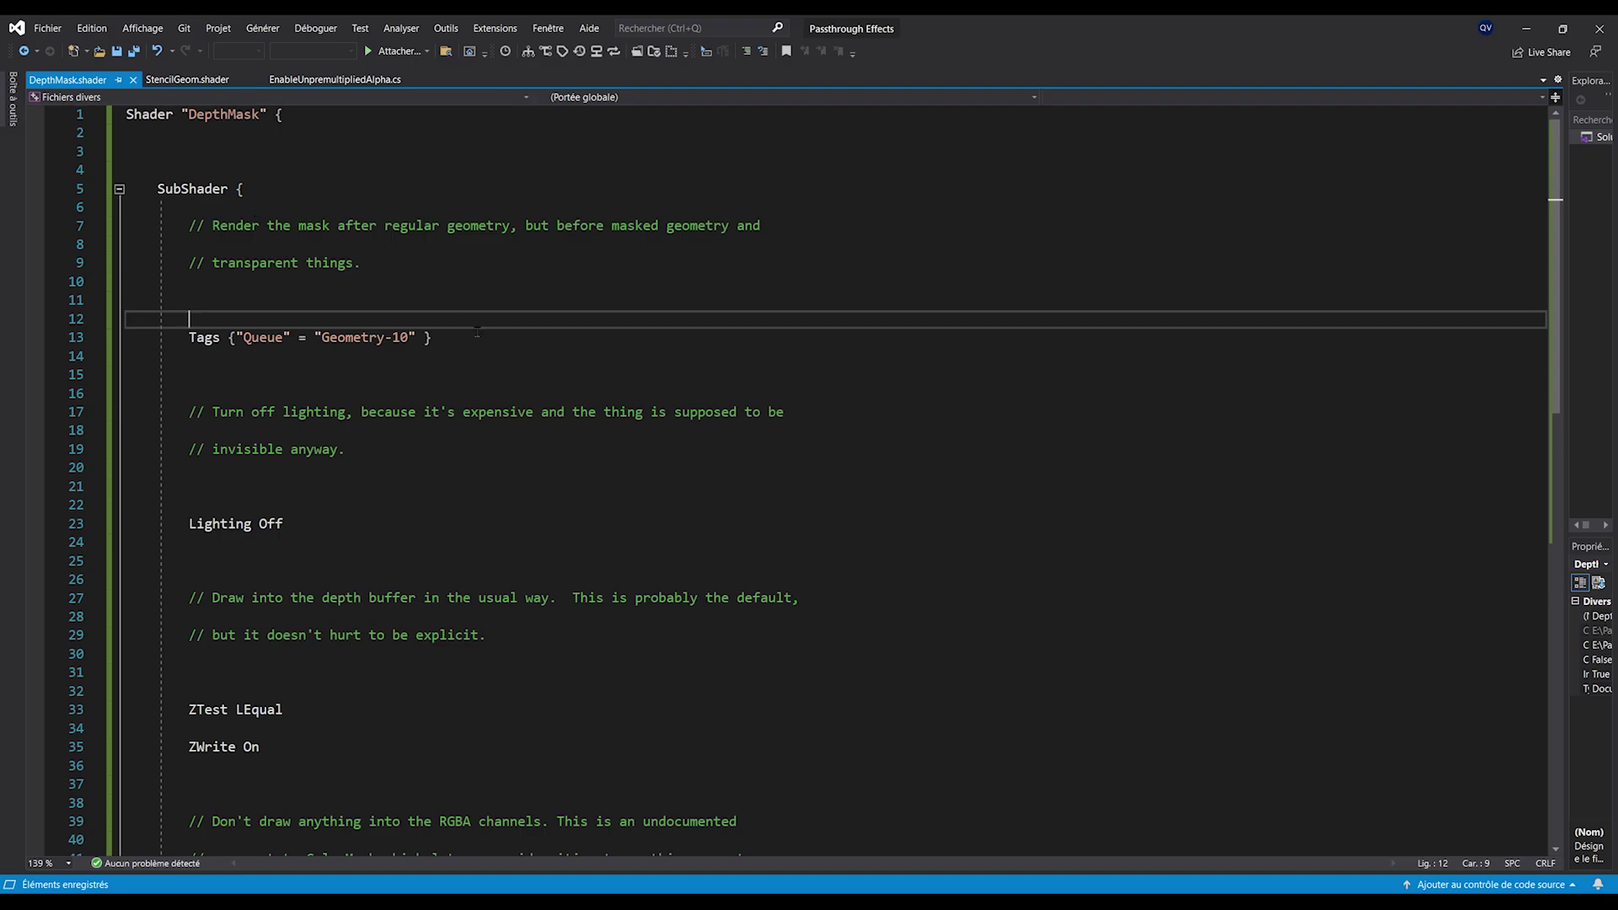
pyautogui.scroll(-5, 497, 351)
pyautogui.scroll(-3, 496, 351)
pyautogui.scroll(8, 693, 390)
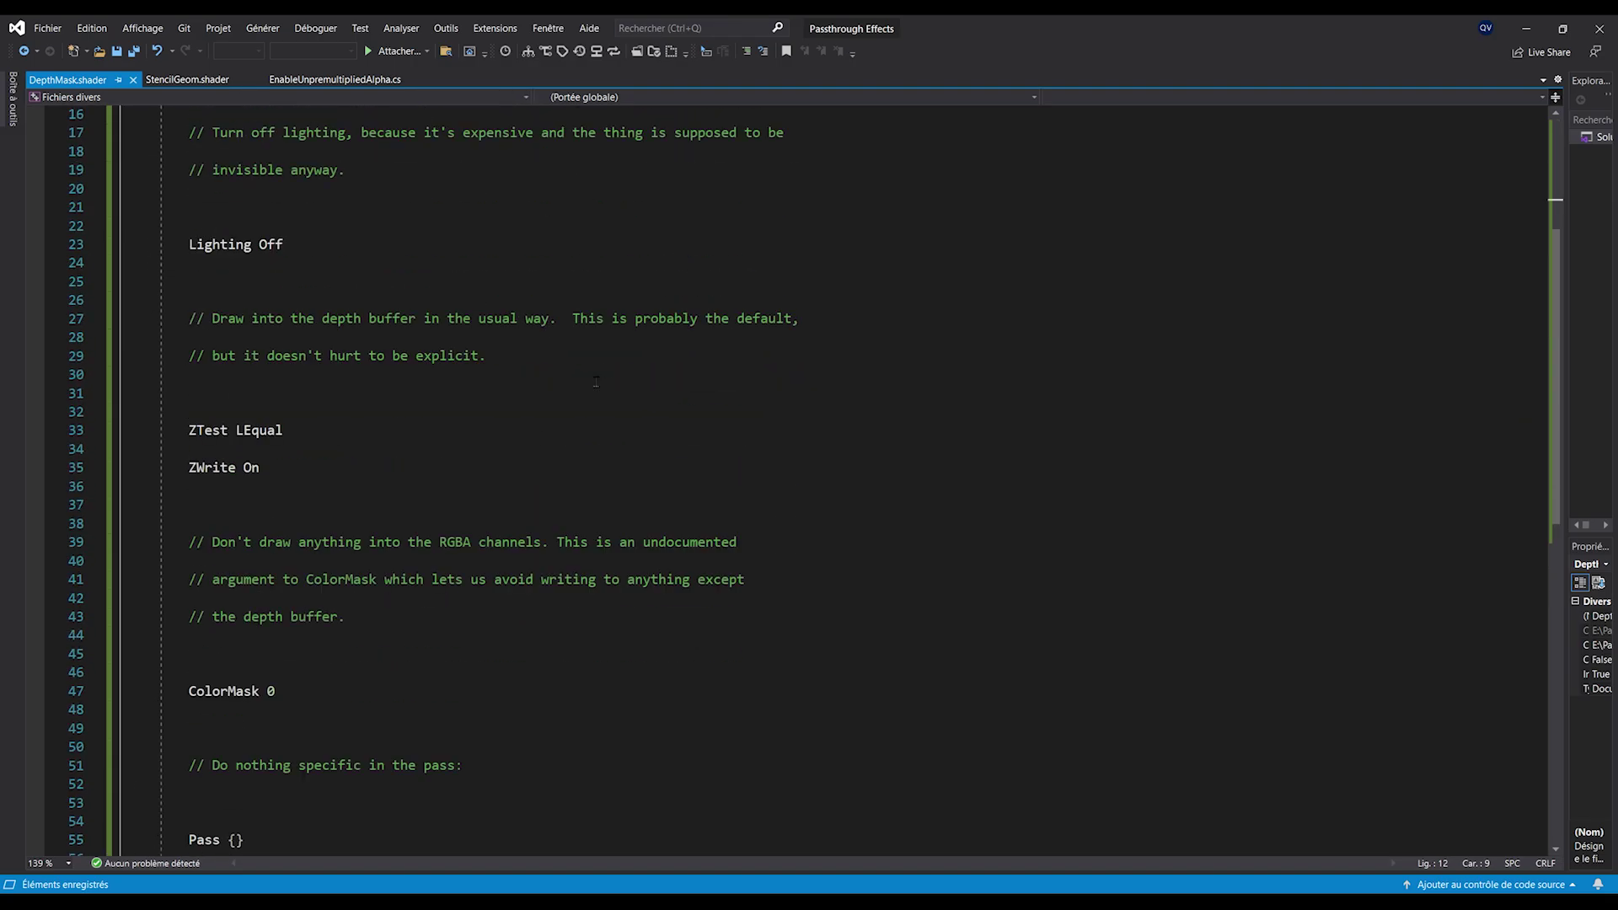
pyautogui.click(1528, 31)
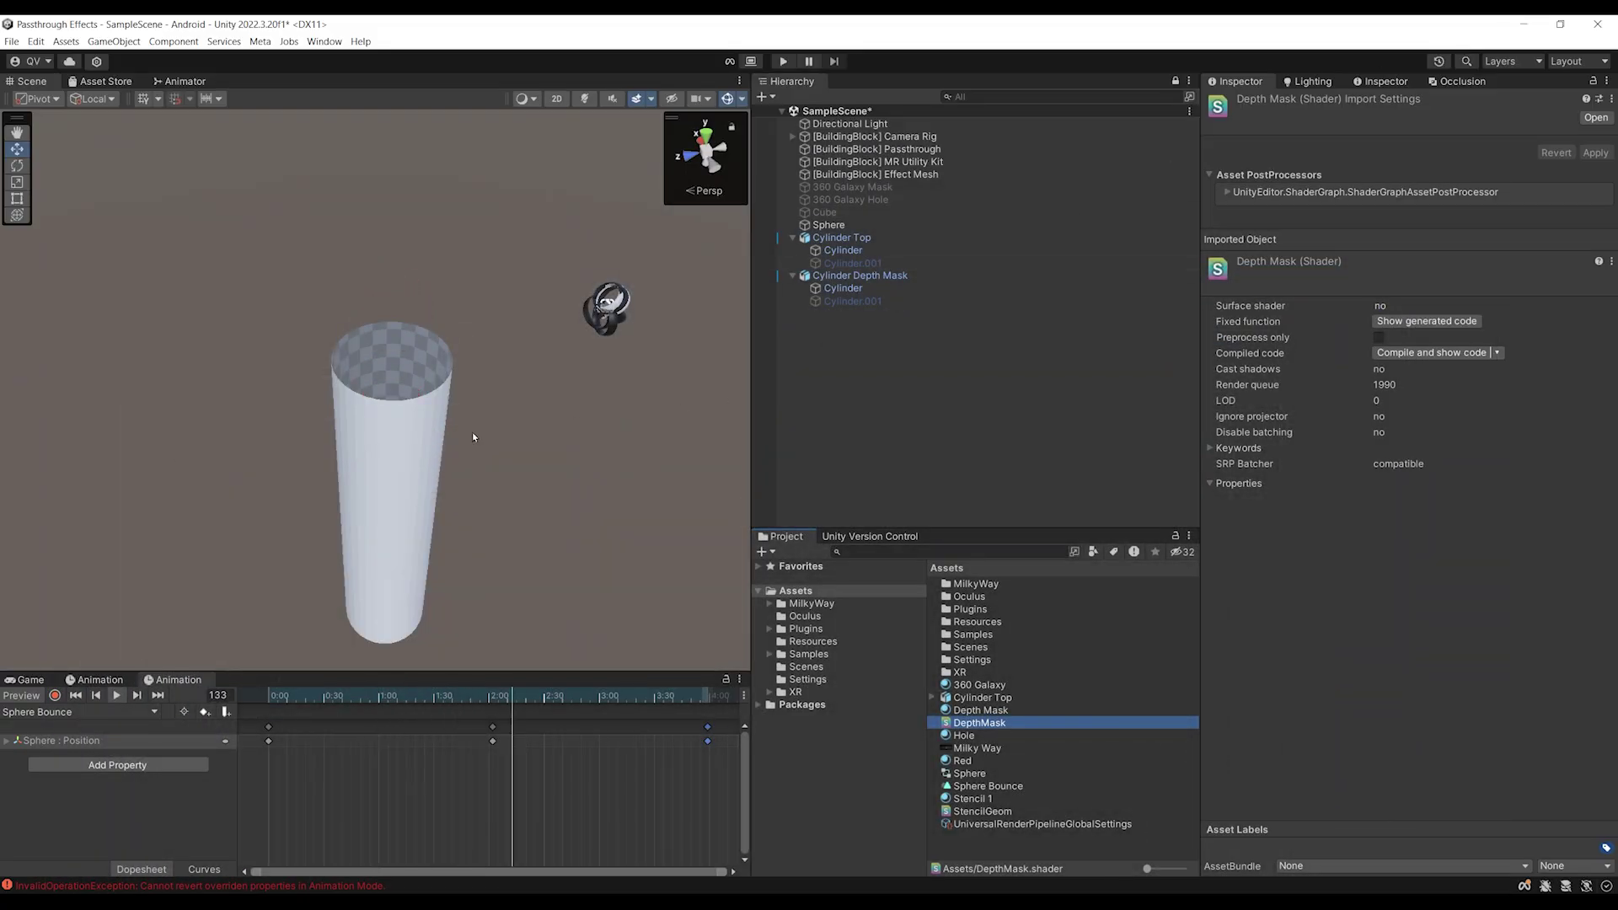
# Change the Depth Mask material's shader to DepthMask on the Cylinder child of Cylinder Depth Mask and inspect the masked tube
pyautogui.click(843, 291)
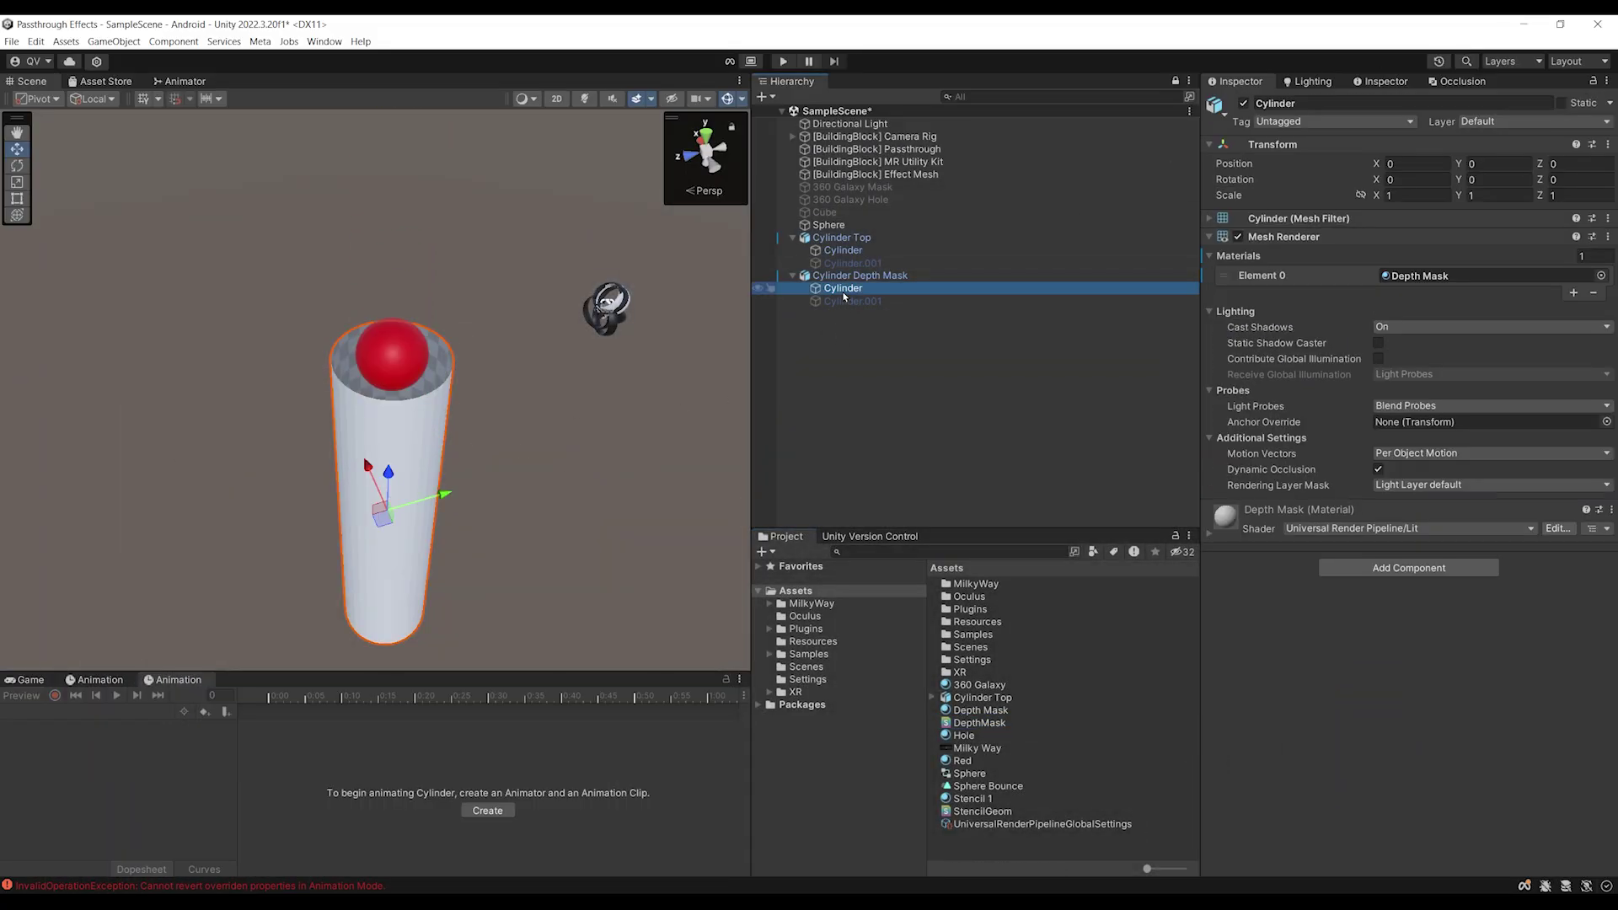
pyautogui.click(1245, 530)
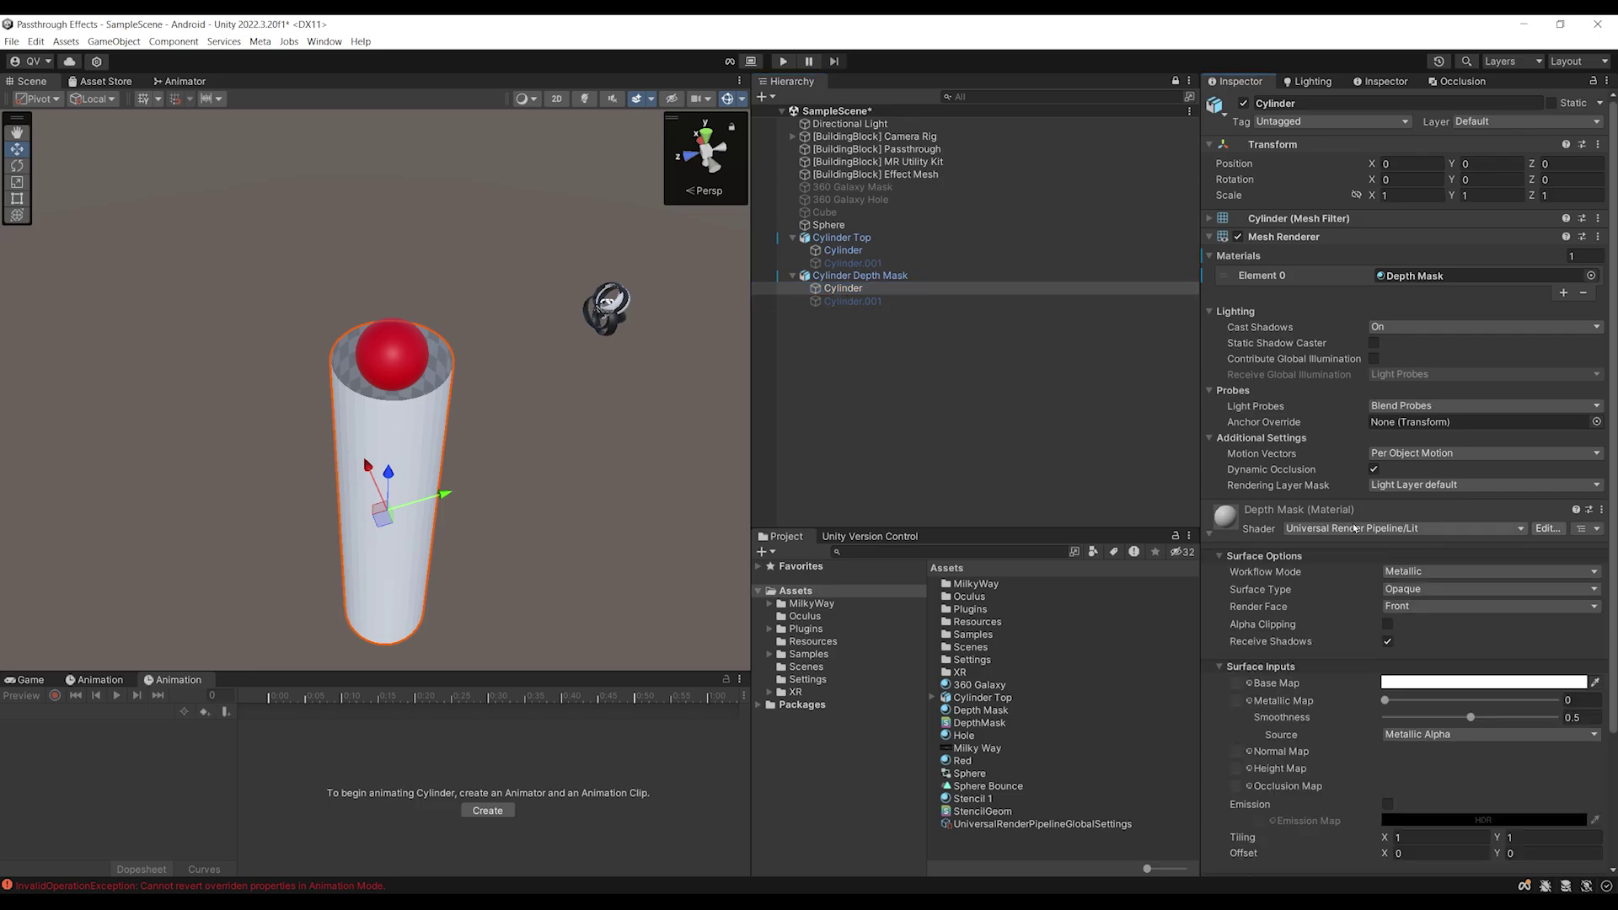
pyautogui.click(1354, 528)
pyautogui.write('depth')
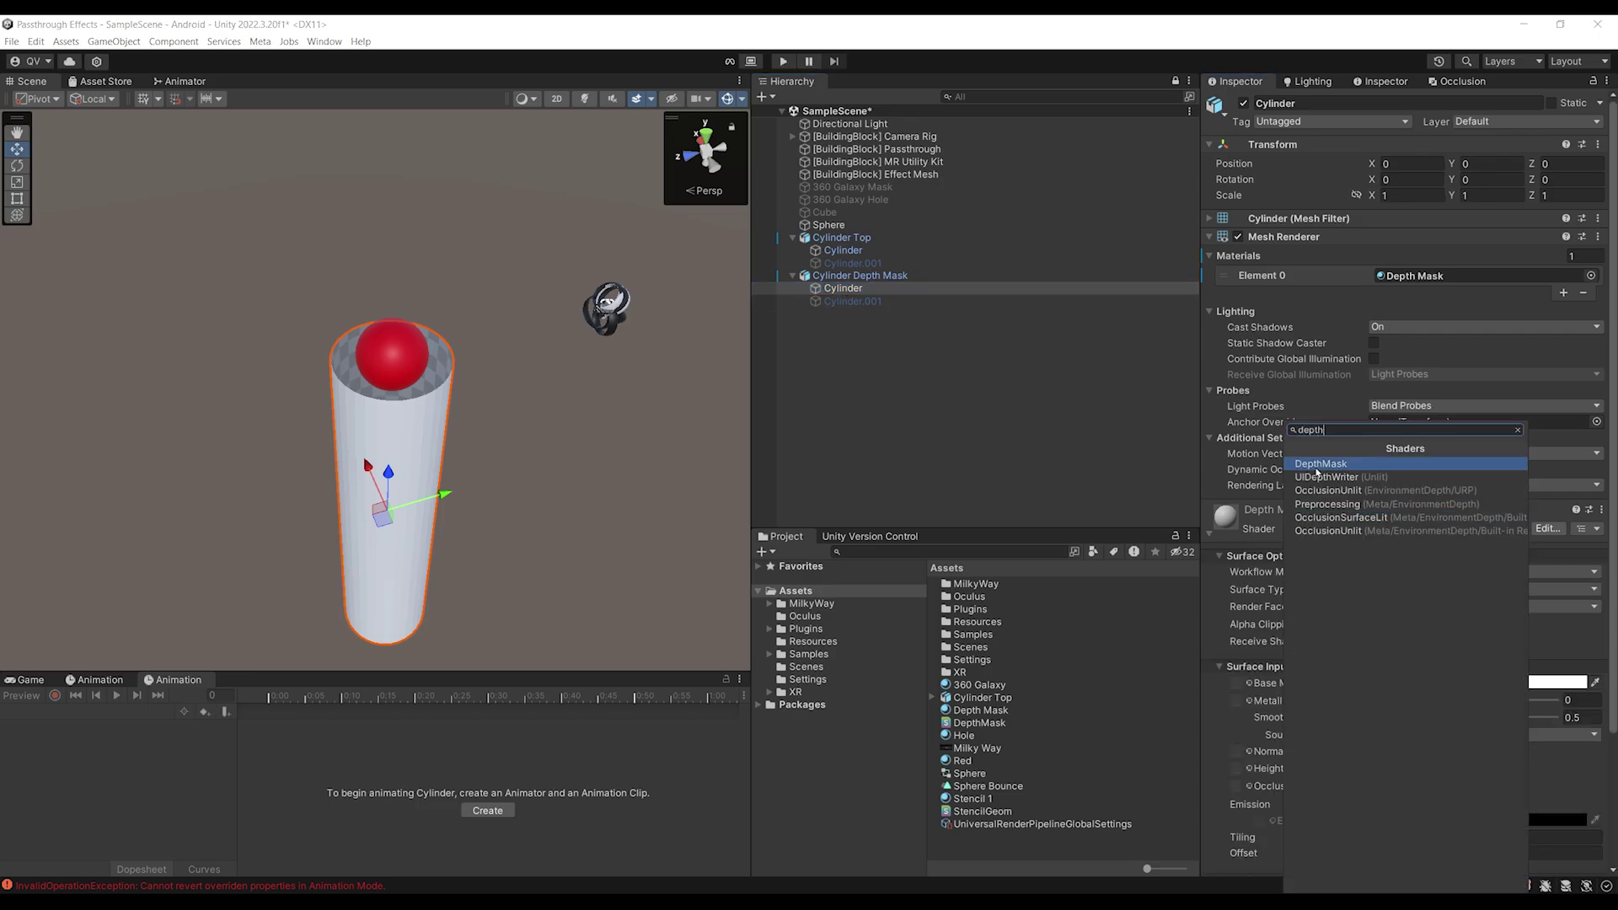
pyautogui.click(1318, 466)
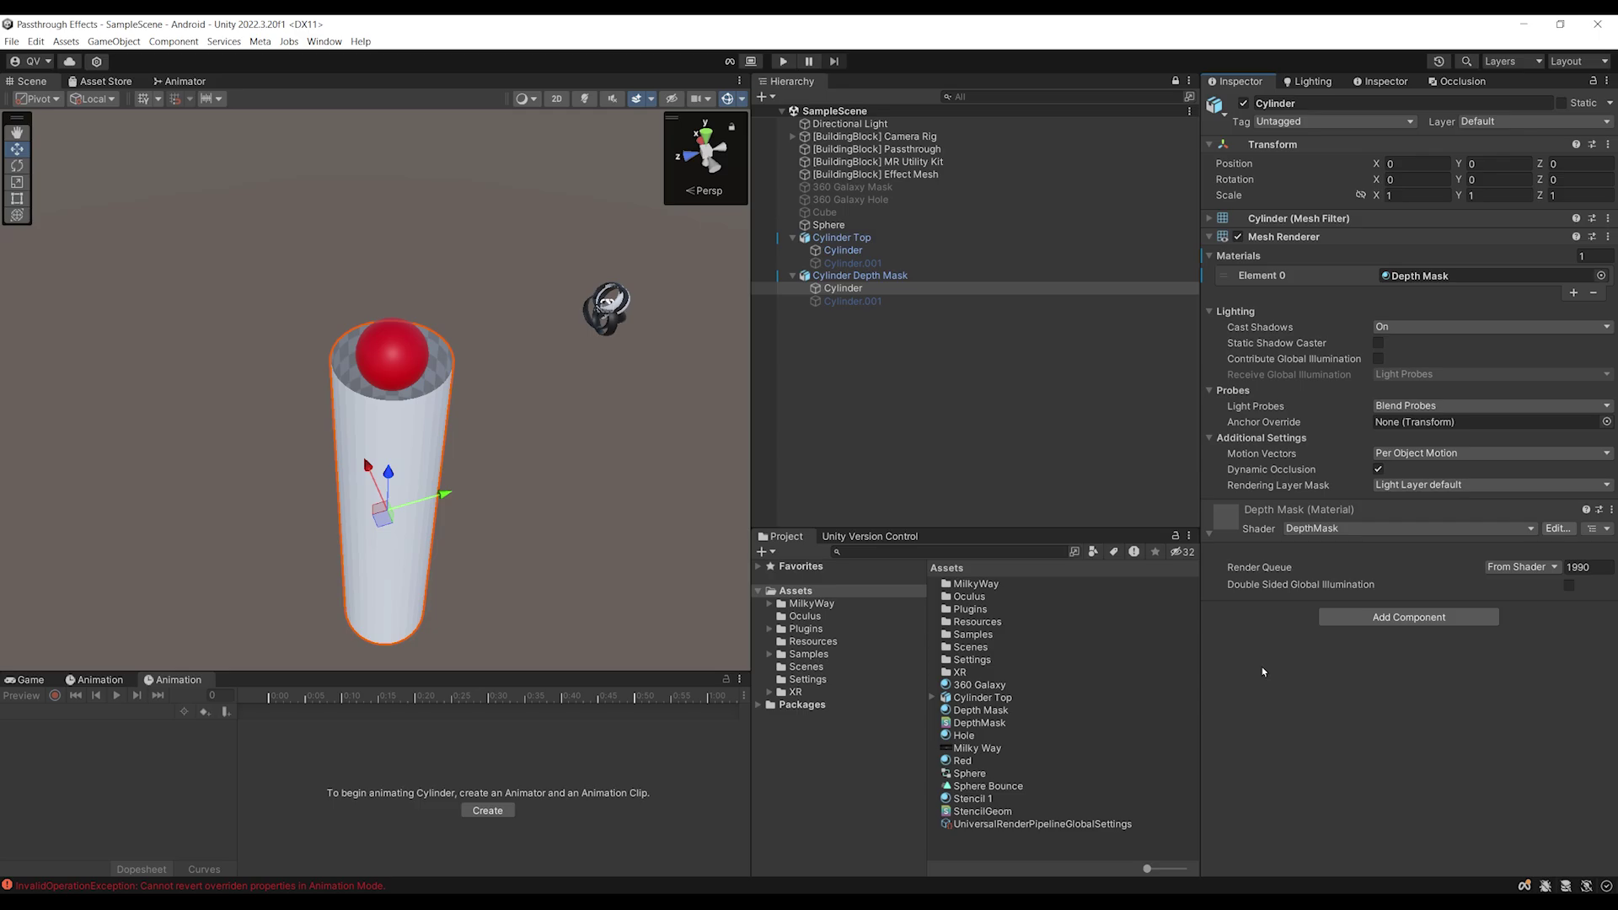
pyautogui.keyDown('alt'); pyautogui.moveTo(477, 485); pyautogui.dragTo(335, 472); pyautogui.keyUp('alt')
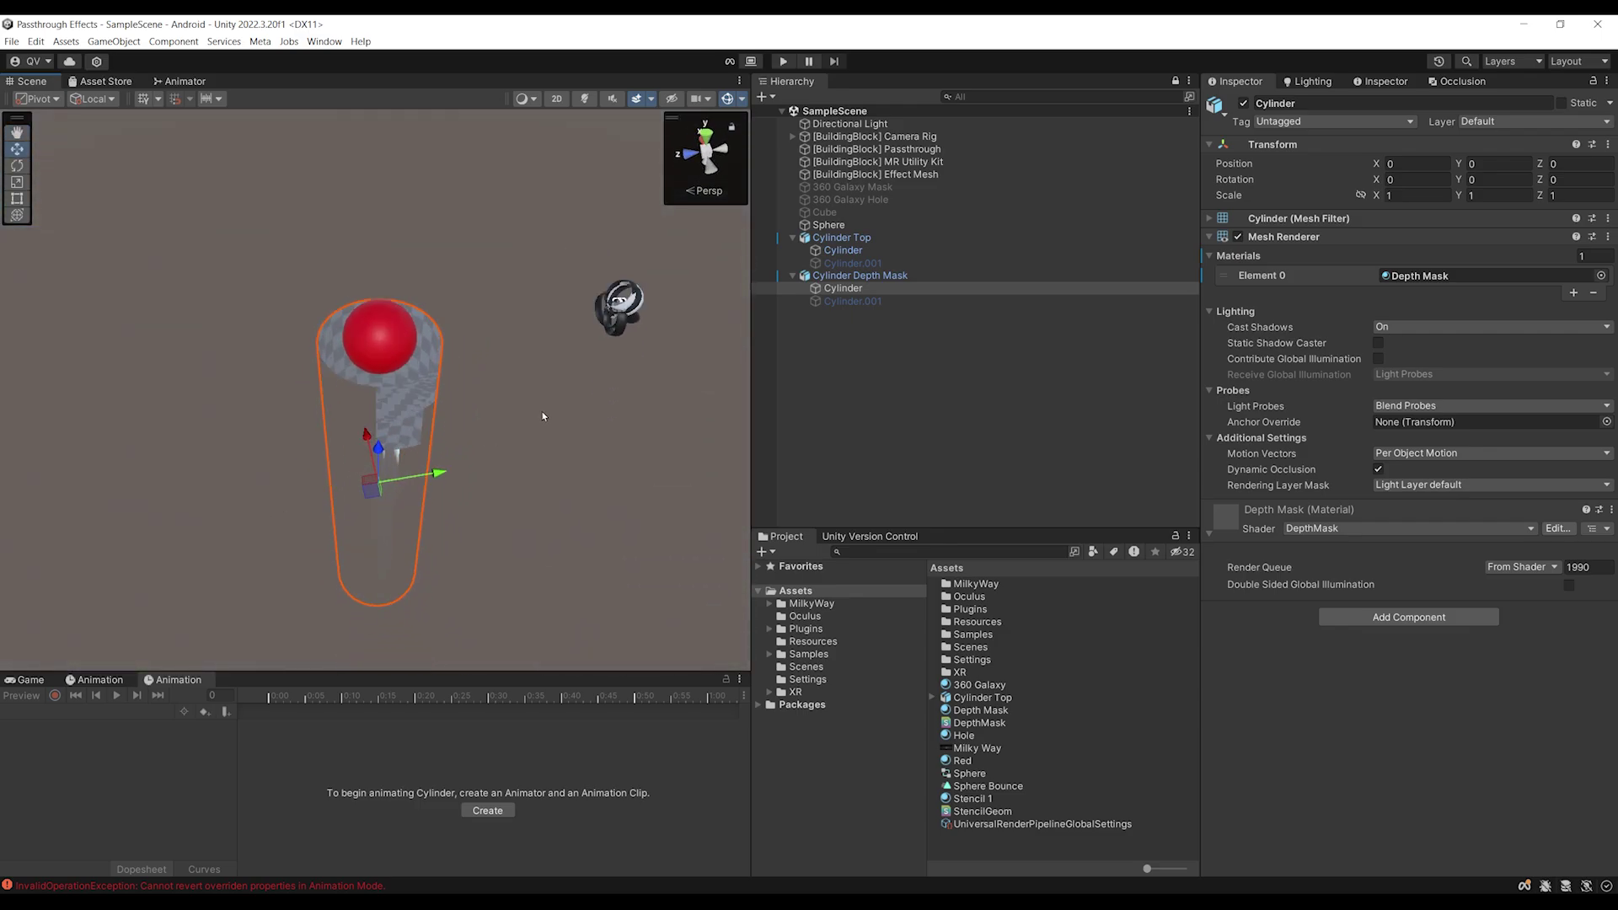